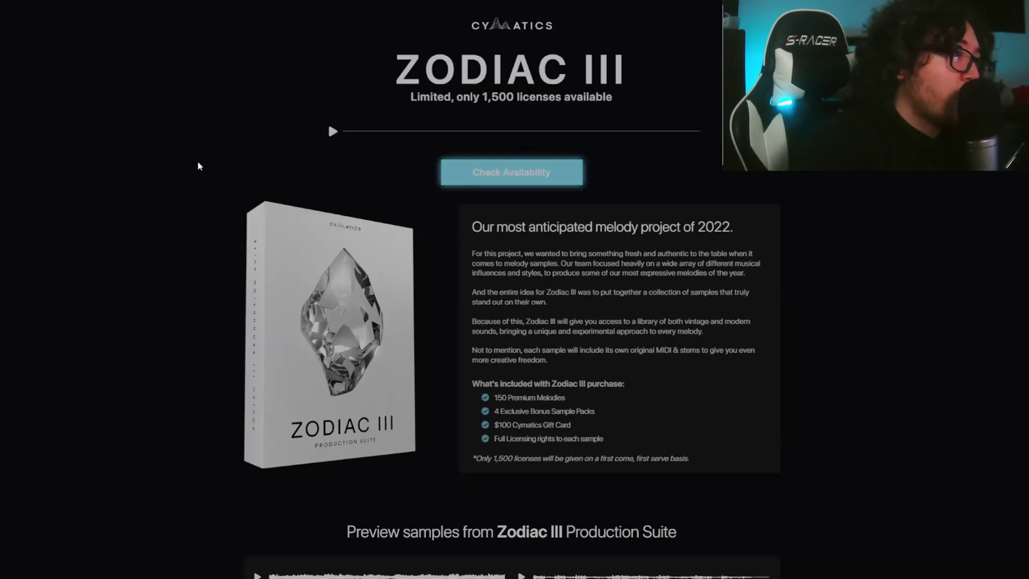
- Reveal the Cymatics license offer and bundle prices
click(511, 172)
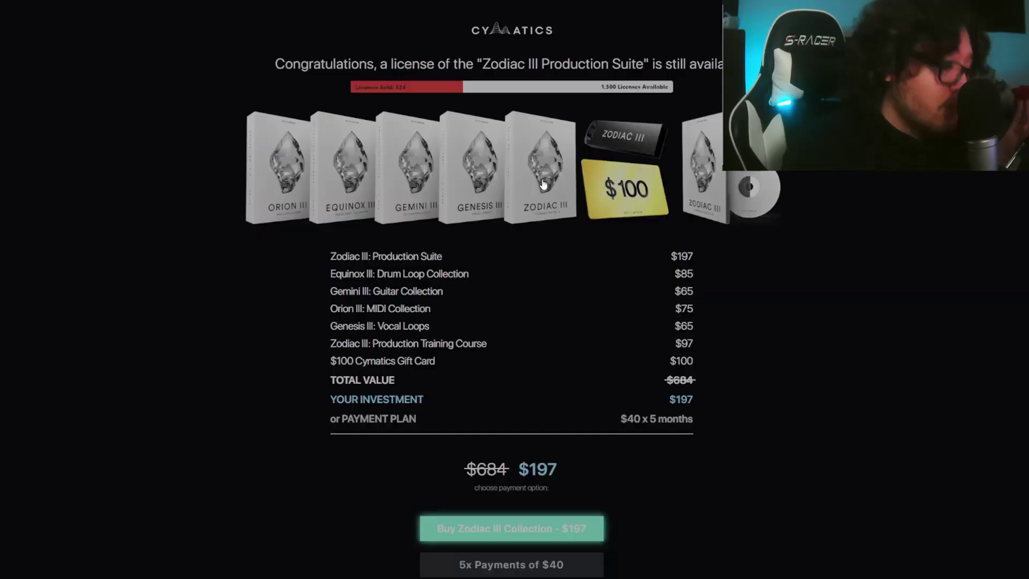
scroll(519, 208, down, 5)
scroll(438, 240, up, 5)
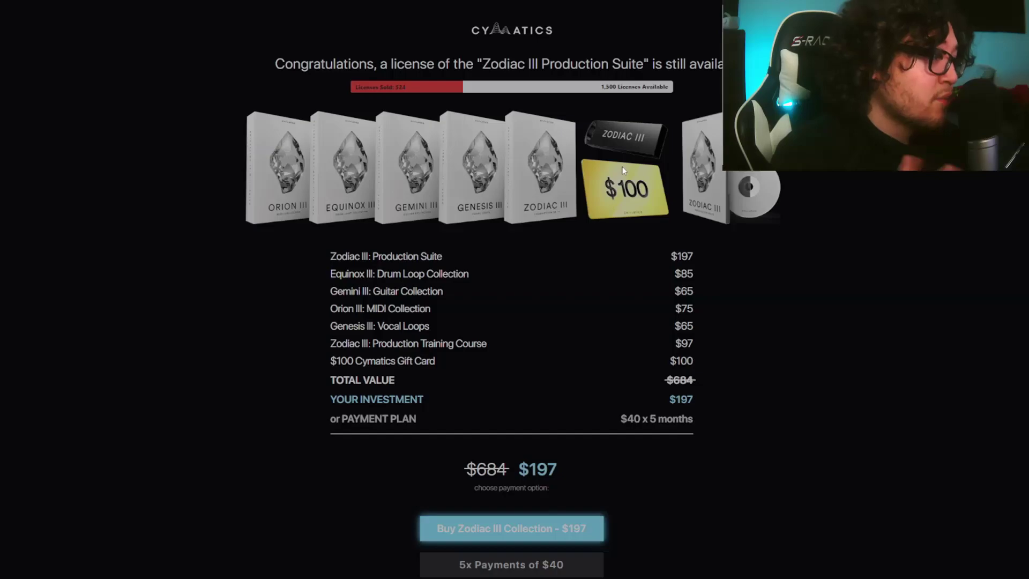
- Highlight and clear the Zodiac III: Production Suite line, then scroll to its description
drag(442, 256, 303, 260)
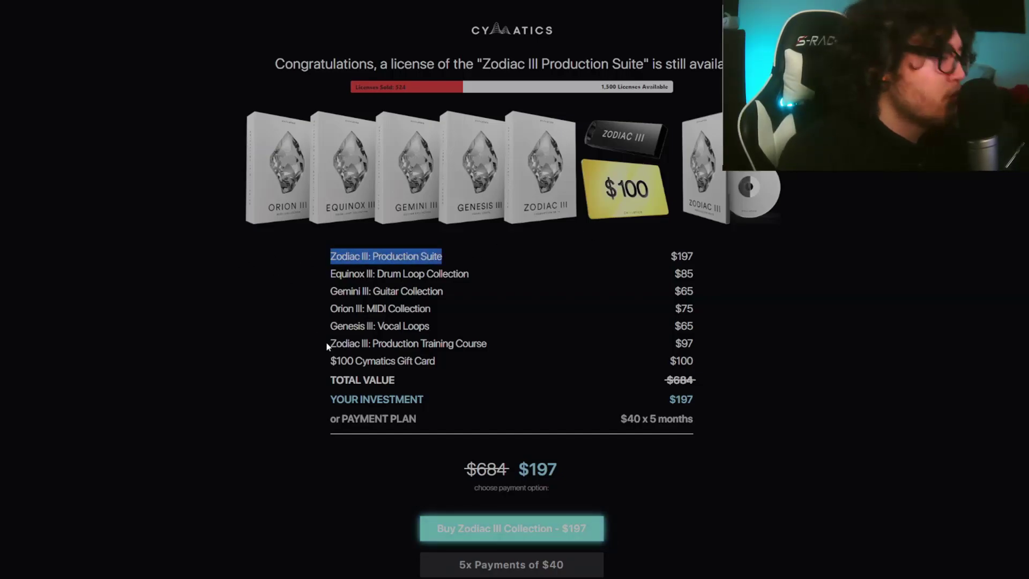
click(346, 286)
scroll(333, 262, down, 4)
scroll(333, 262, down, 5)
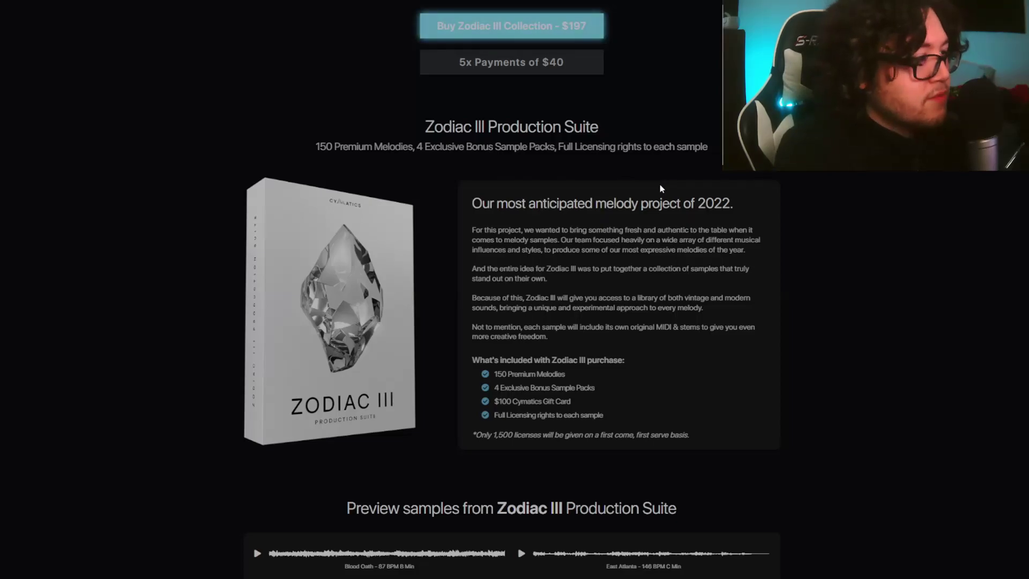
- Play the SZN and Time Away Equinox III drum loop previews
scroll(605, 314, down, 10)
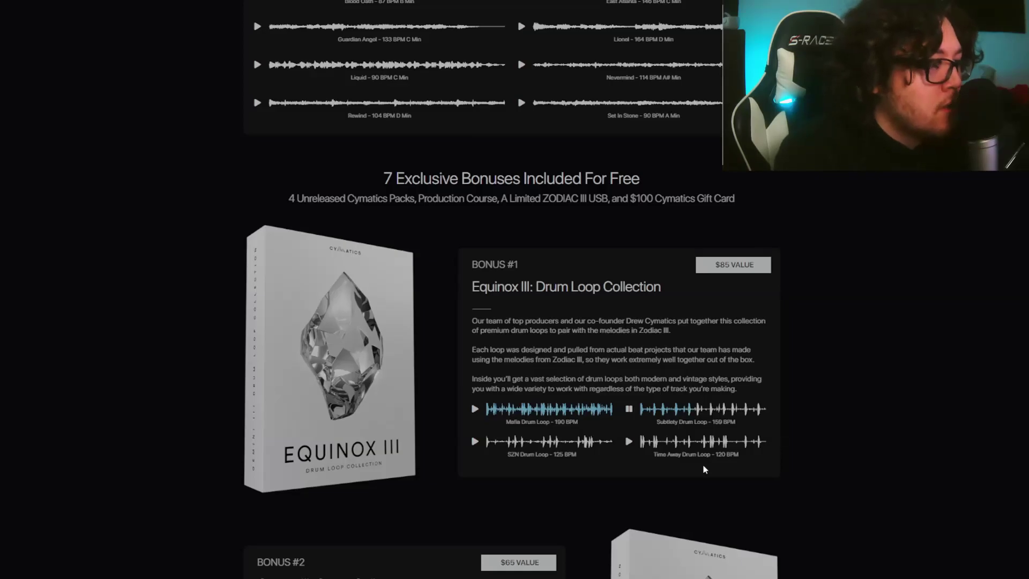
click(476, 442)
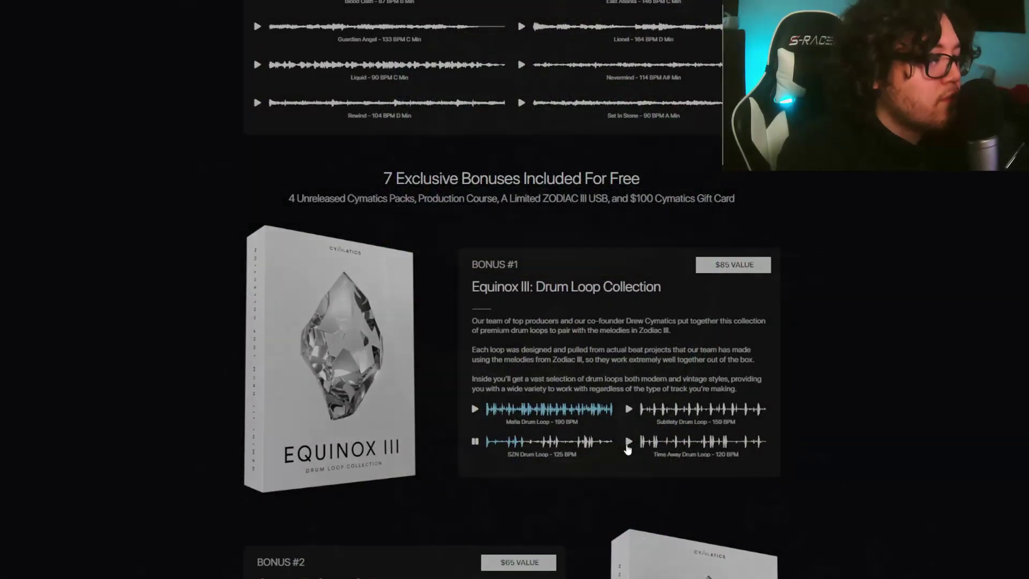
click(627, 445)
scroll(616, 452, down, 1)
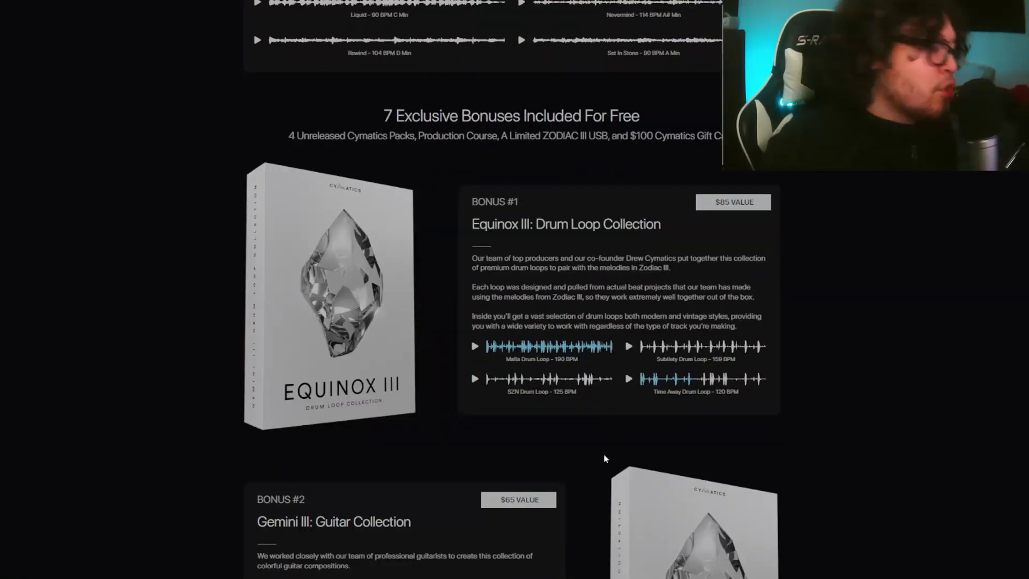
- Play the Backend, Empathy and Shoes Gemini III guitar loop previews
scroll(229, 162, down, 6)
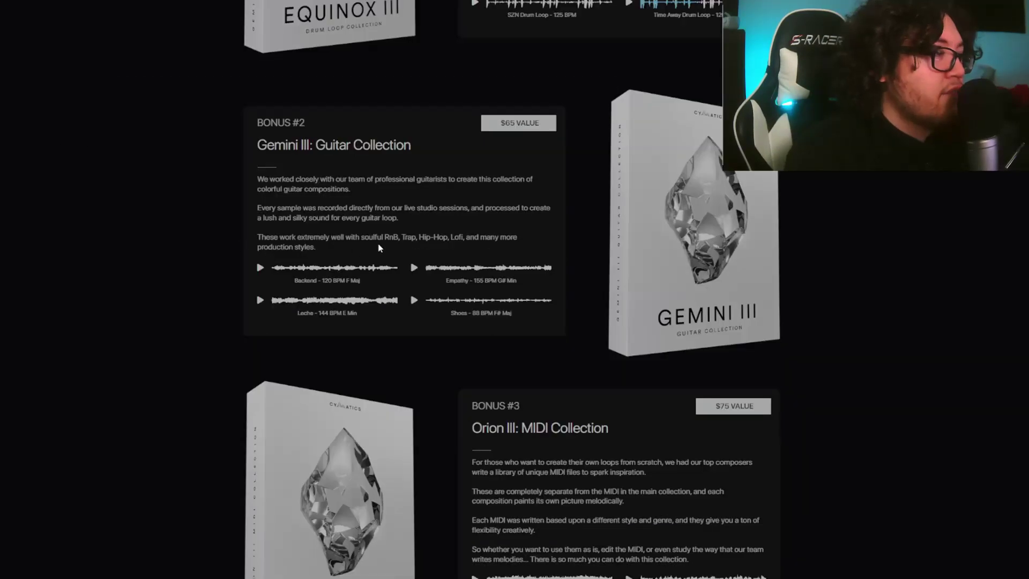
click(313, 266)
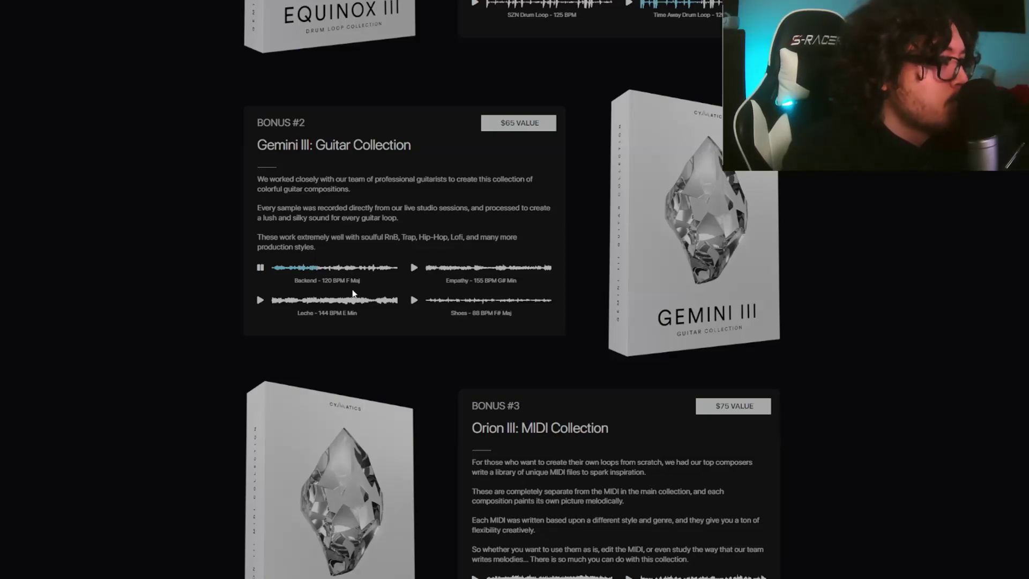
click(413, 268)
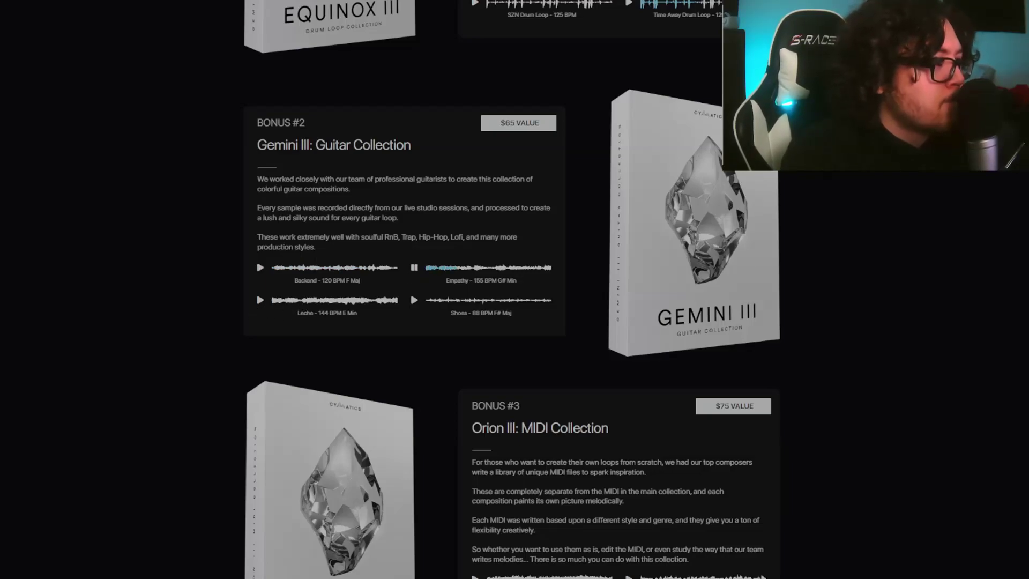
click(414, 301)
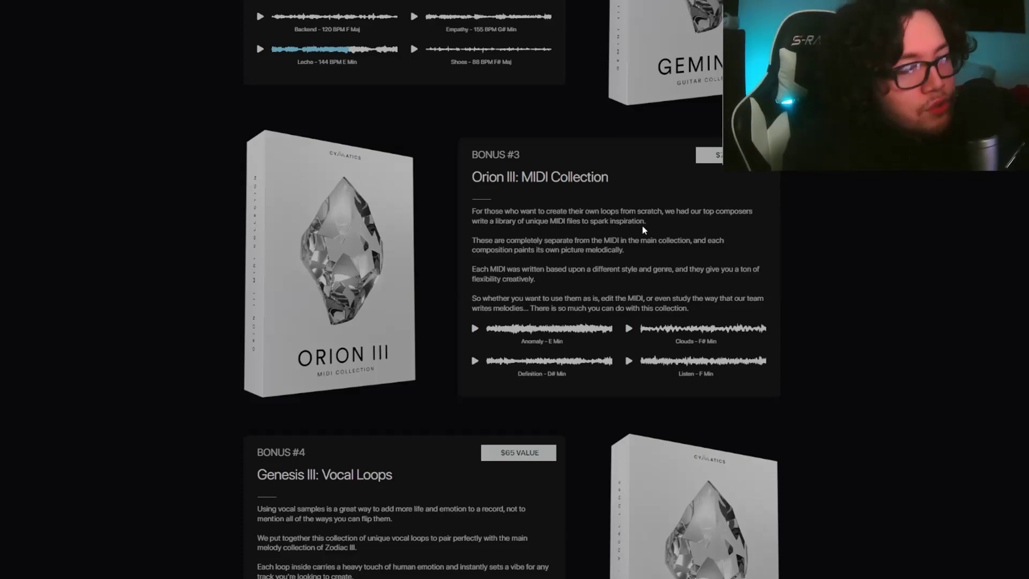
- Play the Anomaly MIDI preview, then the Breathing and Hotline vocal loops
click(557, 328)
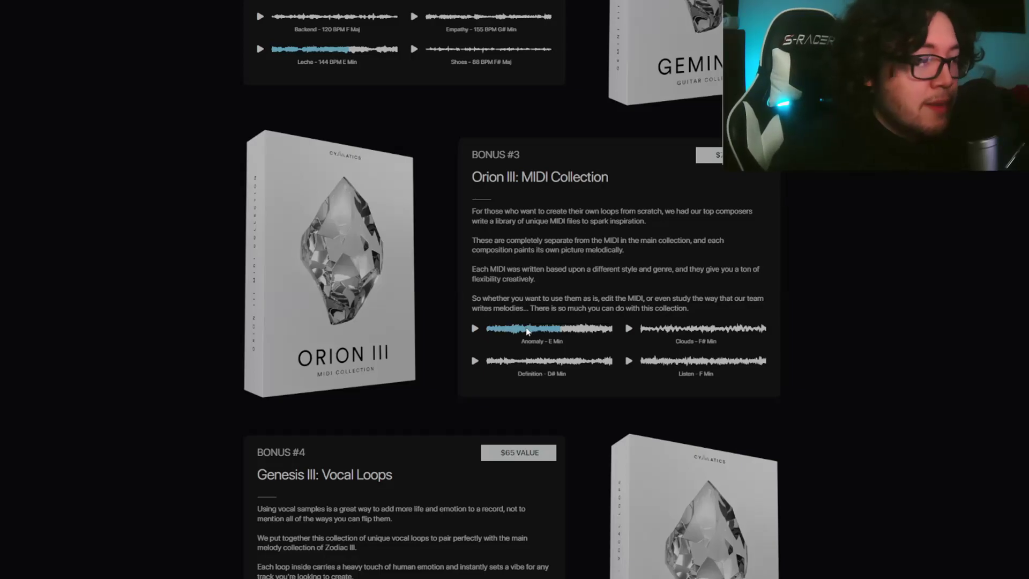
scroll(95, 266, down, 5)
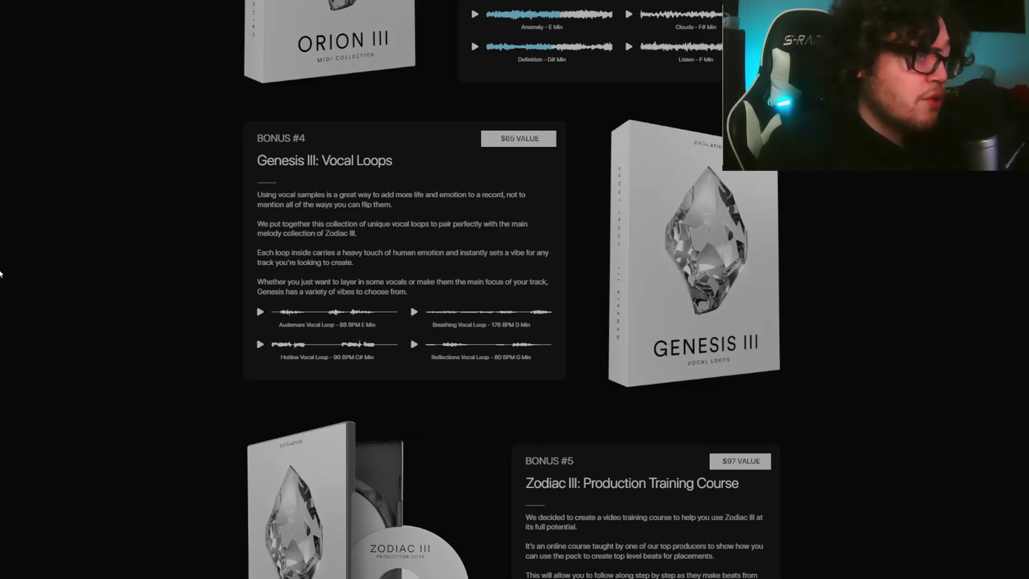
click(415, 313)
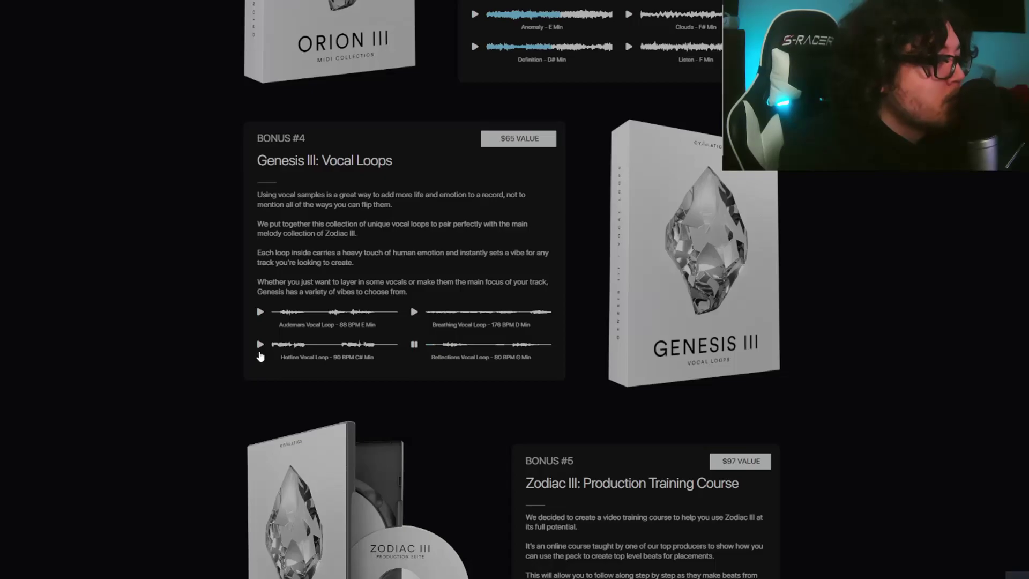
click(260, 345)
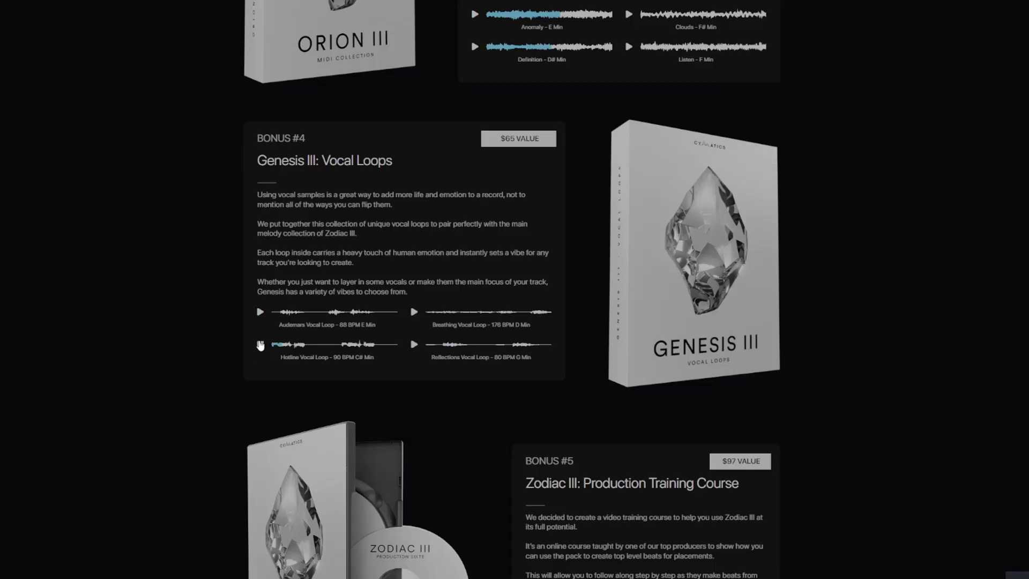
- Scroll past Bonus #5 to the Bonus #6 USB and Bonus #7 gift card
scroll(196, 321, down, 5)
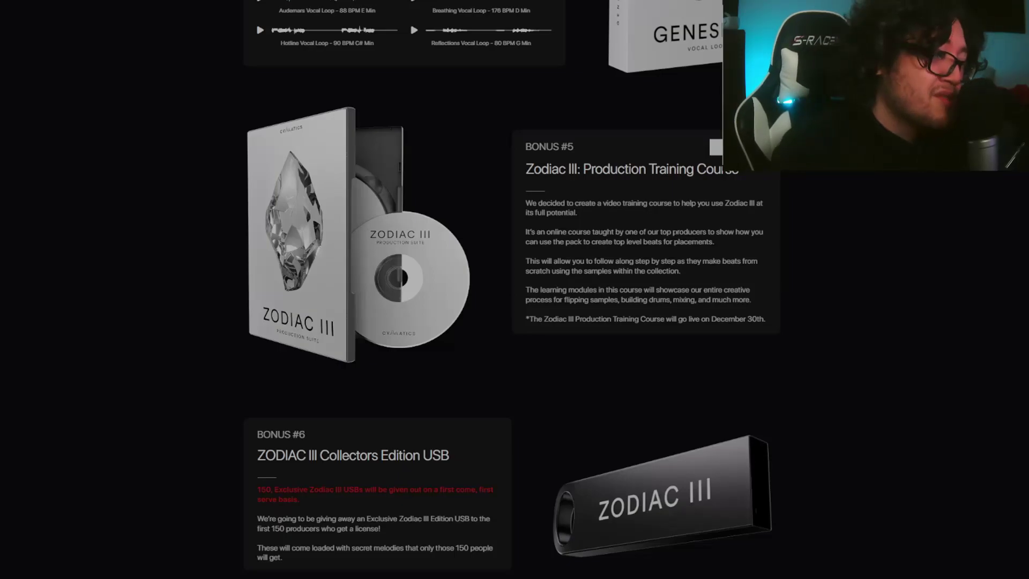
scroll(721, 262, down, 5)
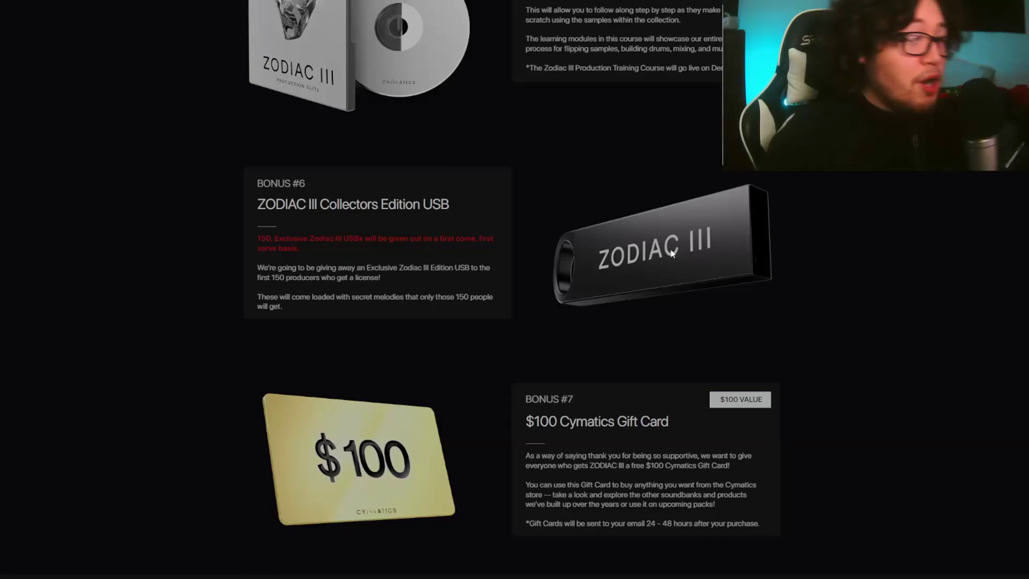
- Scroll up and down the Zodiac III offer page past the artist showcase
scroll(864, 295, down, 3)
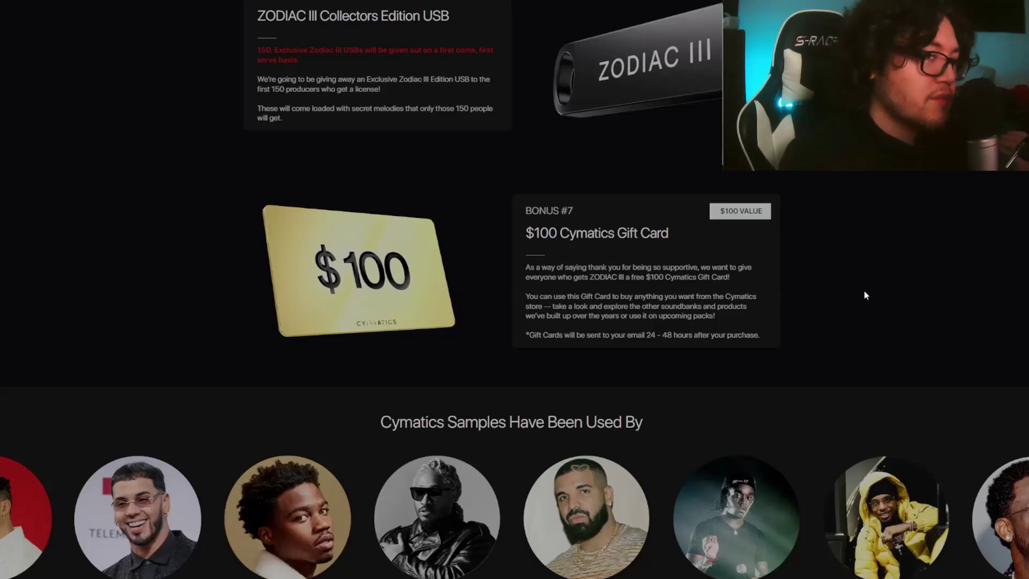
scroll(860, 243, up, 10)
scroll(860, 243, up, 10)
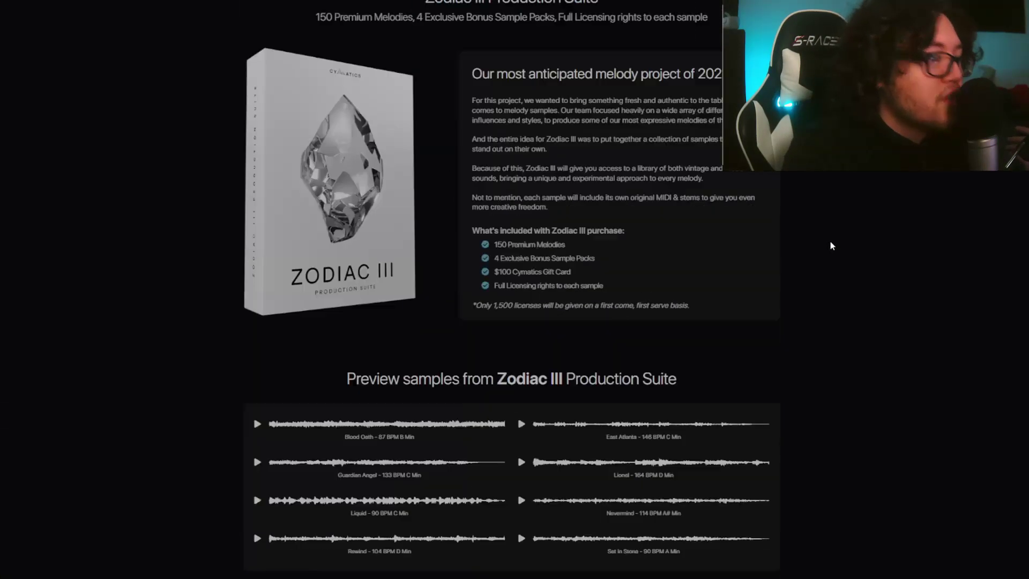
scroll(829, 246, down, 8)
scroll(841, 232, down, 8)
scroll(886, 192, down, 5)
scroll(897, 242, up, 4)
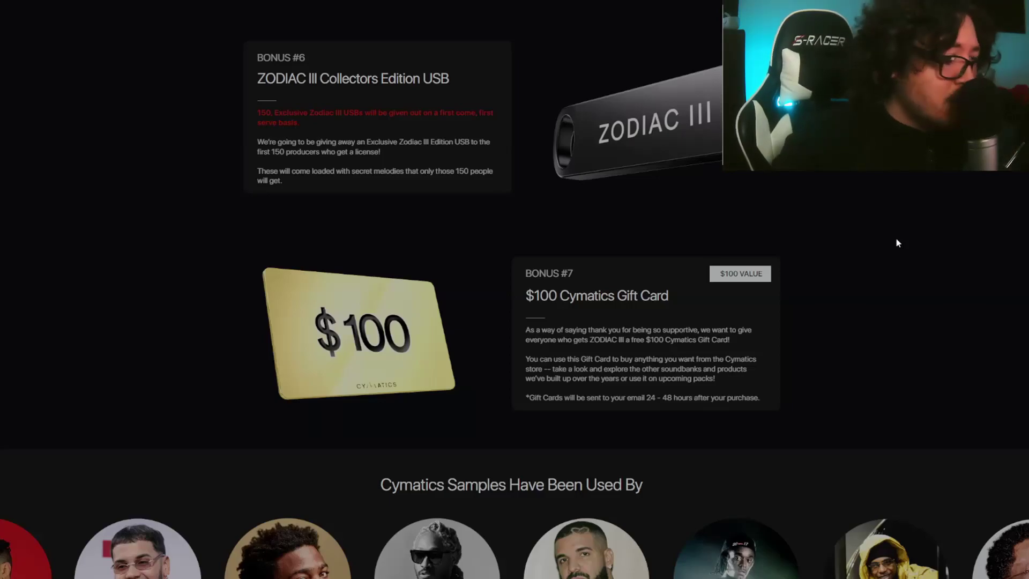
scroll(896, 239, down, 5)
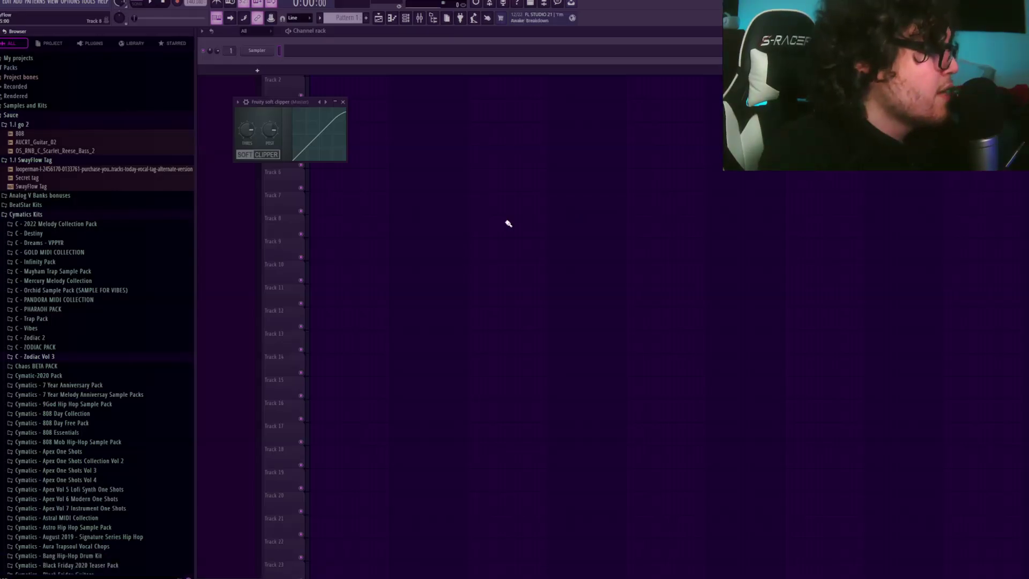
- Expand C - Zodiac Vol 3 and Melodies Pt 2, then open its Bonus folder
click(107, 357)
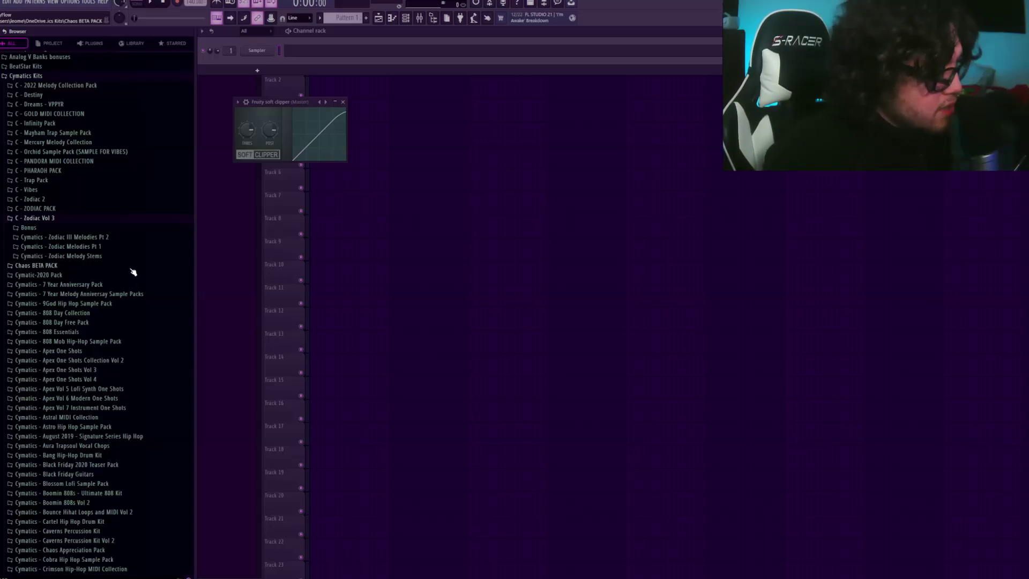
click(134, 237)
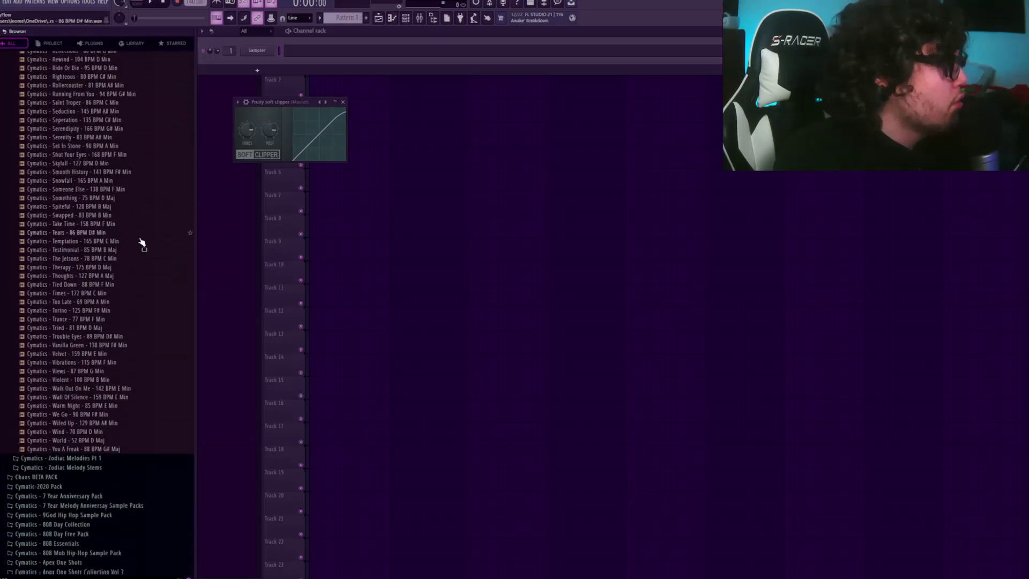
scroll(50, 268, up, 5)
scroll(85, 246, up, 5)
click(83, 263)
click(29, 253)
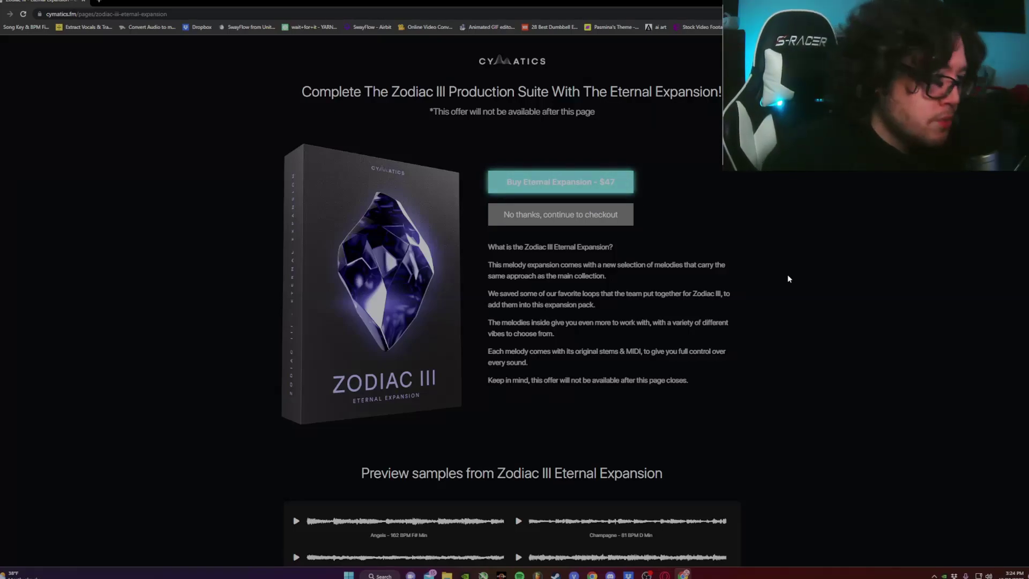
- Scroll the Eternal Expansion upsell page slightly
scroll(748, 323, down, 1)
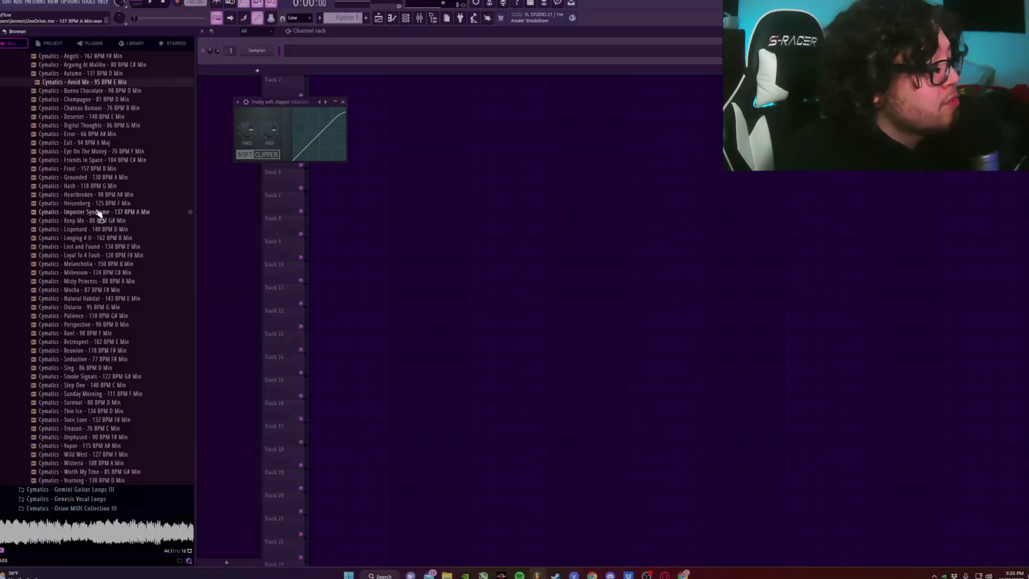
- Collapse the open folders and expand Zodiac III Melodies Pt 2 to list its samples
key(Left)
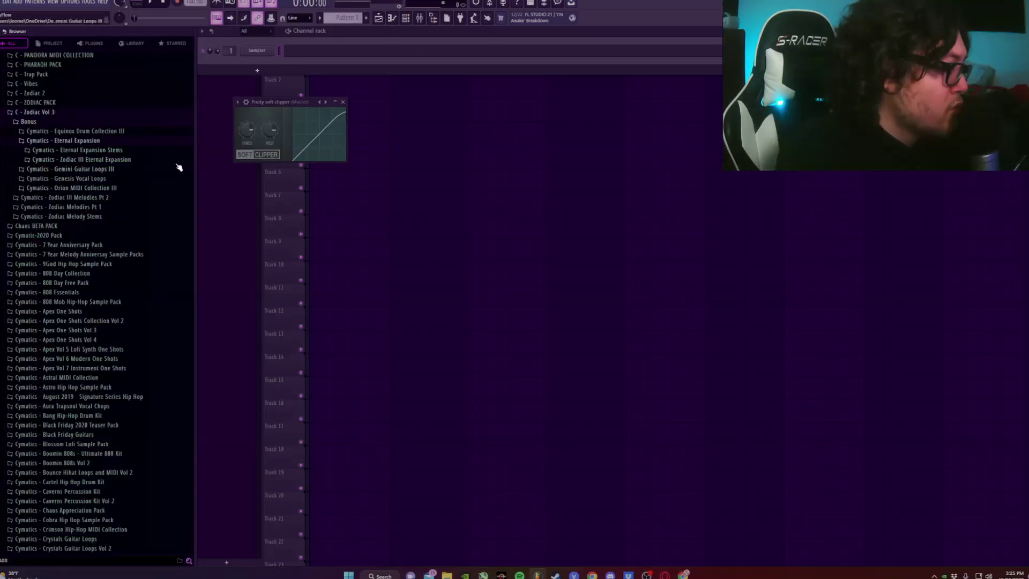
click(110, 169)
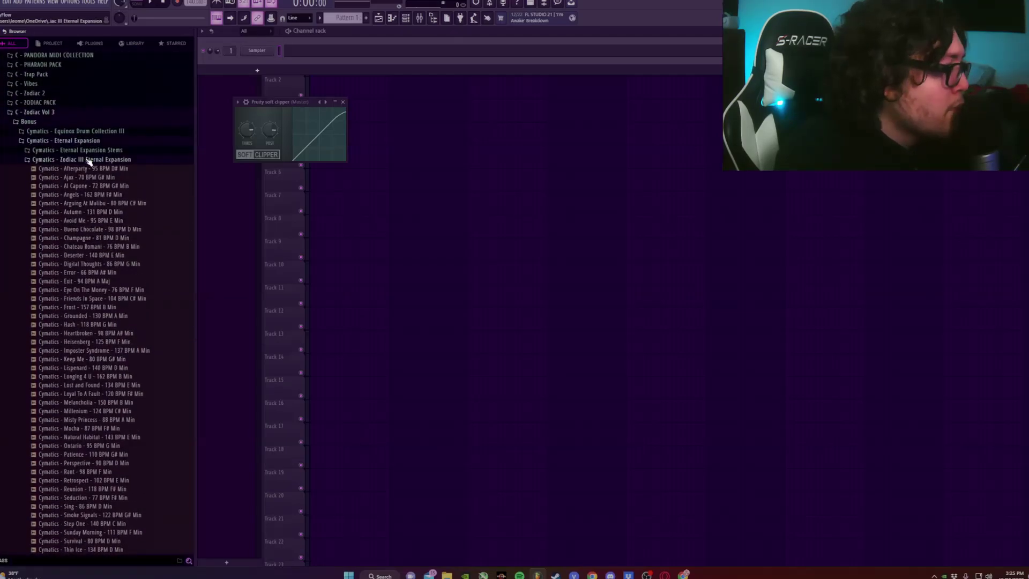
click(113, 169)
click(114, 142)
click(107, 178)
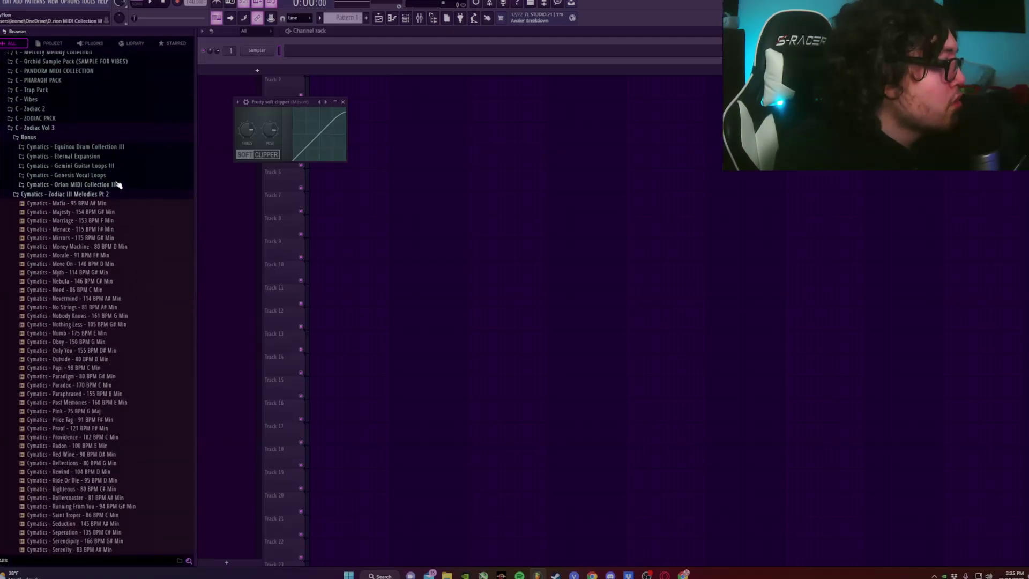
key(Right)
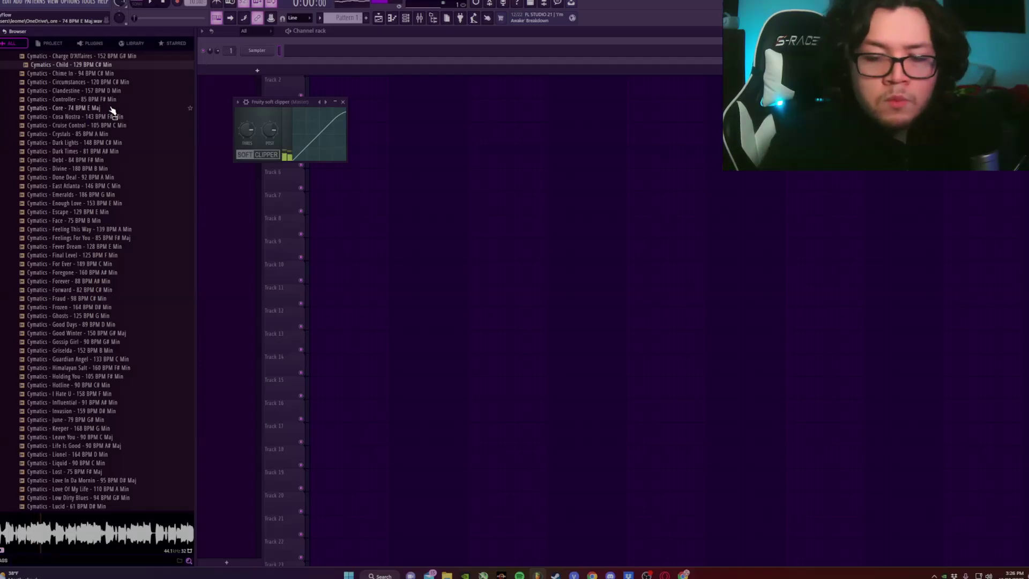
- Preview the Griselda, Final Level and Core melody loops
click(44, 351)
scroll(60, 337, up, 3)
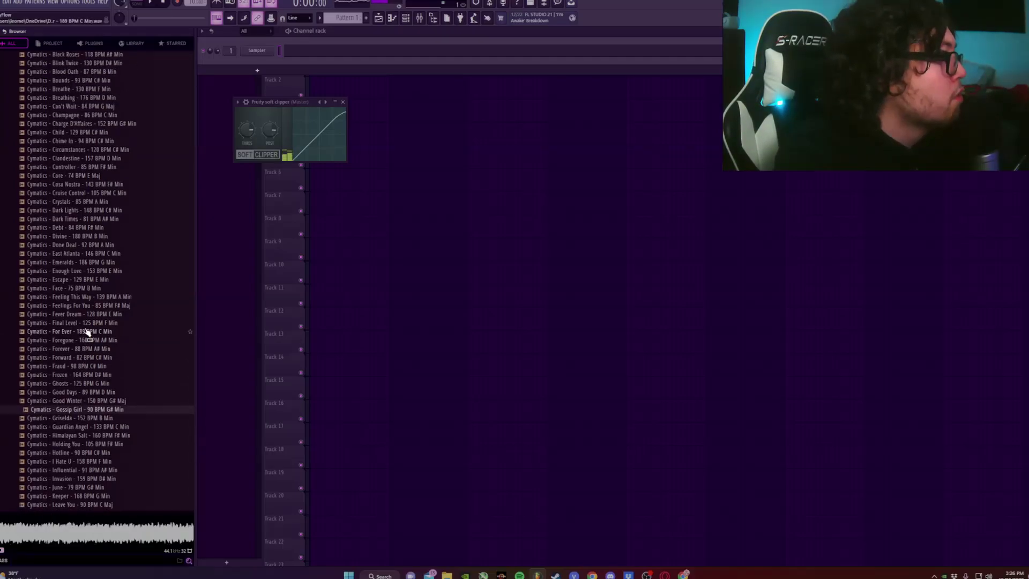
scroll(85, 396, down, 3)
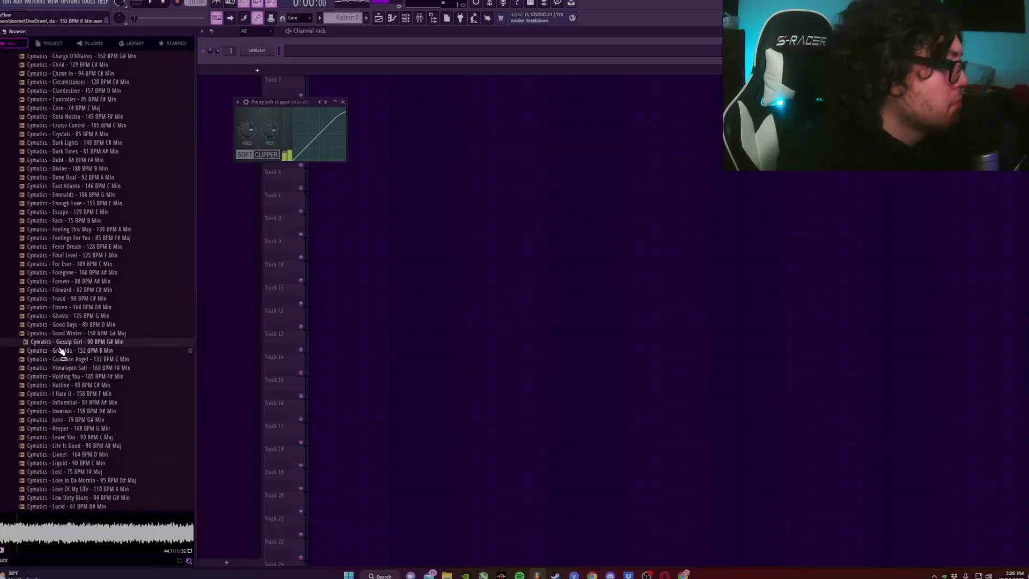
click(91, 256)
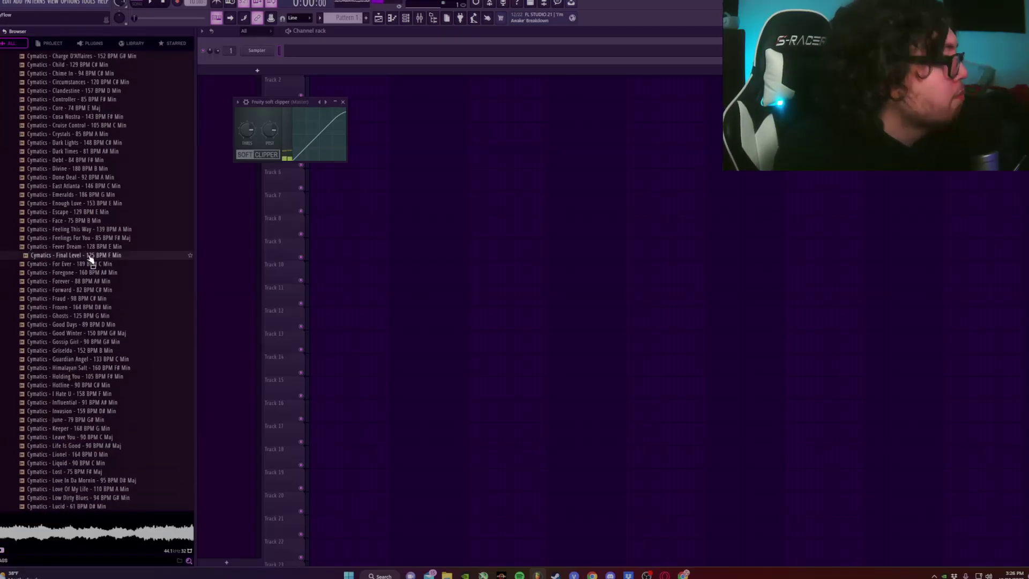
scroll(100, 289, up, 3)
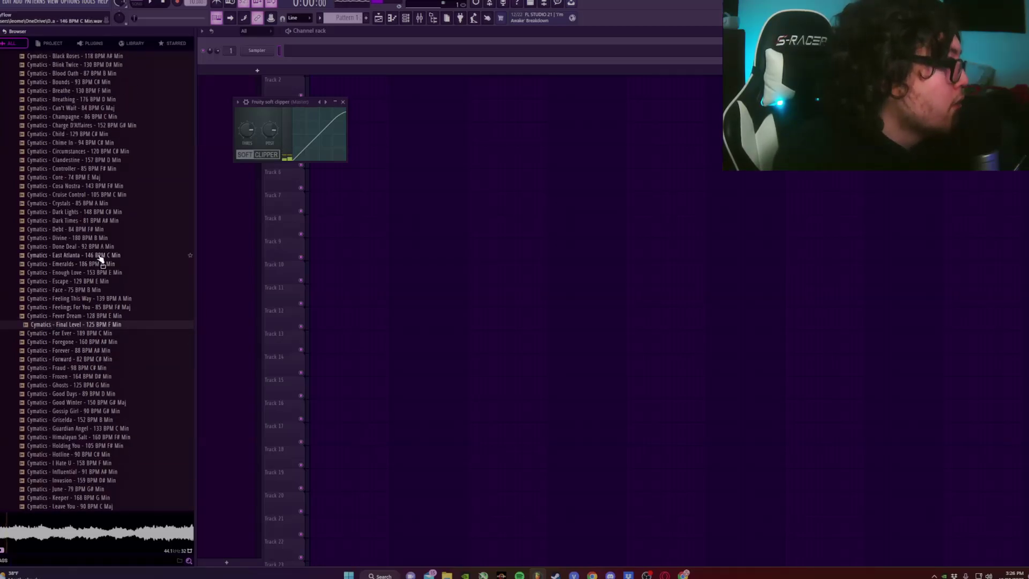
scroll(100, 259, up, 3)
click(75, 247)
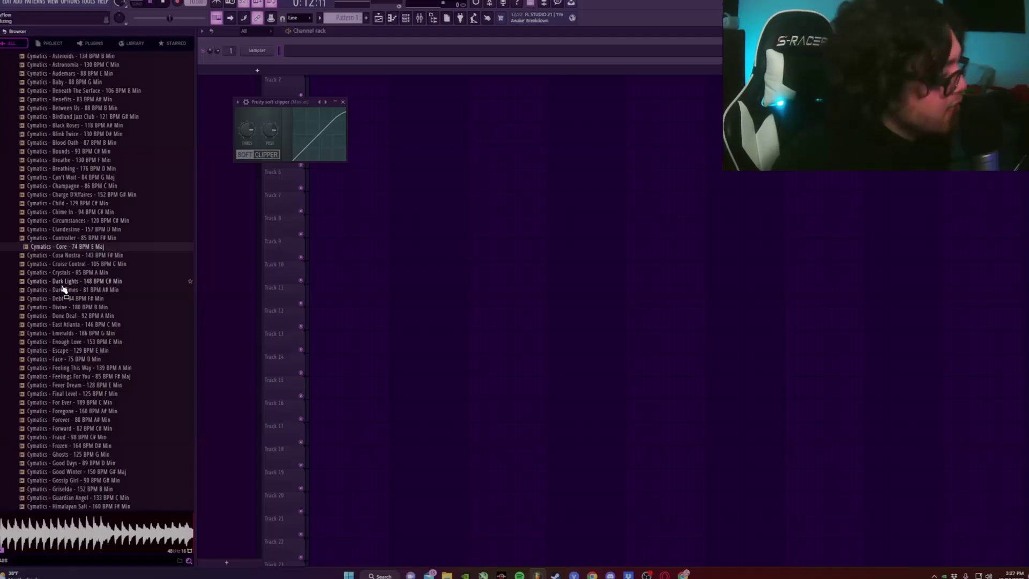
scroll(91, 225, up, 10)
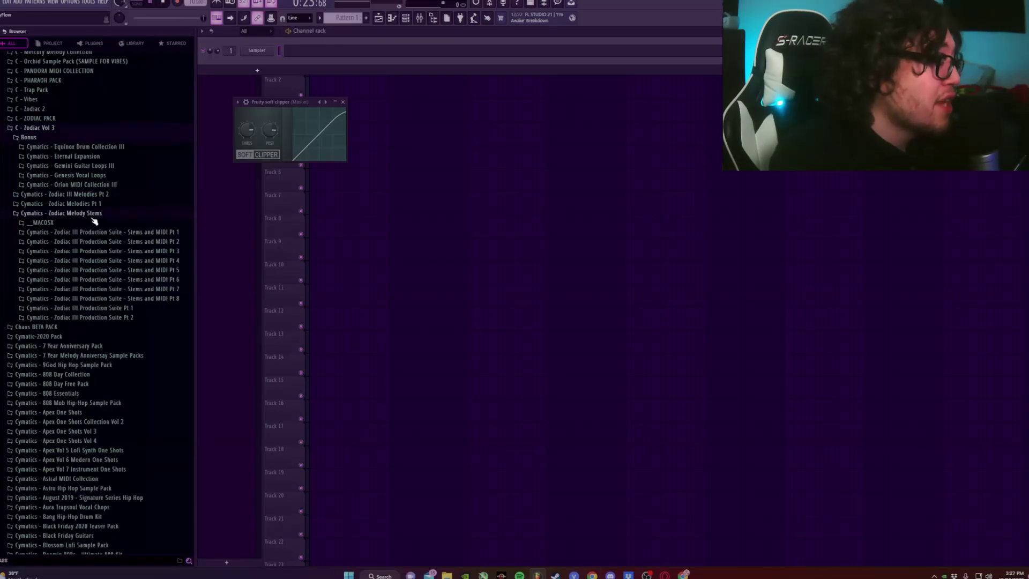
- Open Stems and MIDI Pt 4 with its Leave You and June stems, then Genesis Vocal Loops
click(107, 260)
click(107, 308)
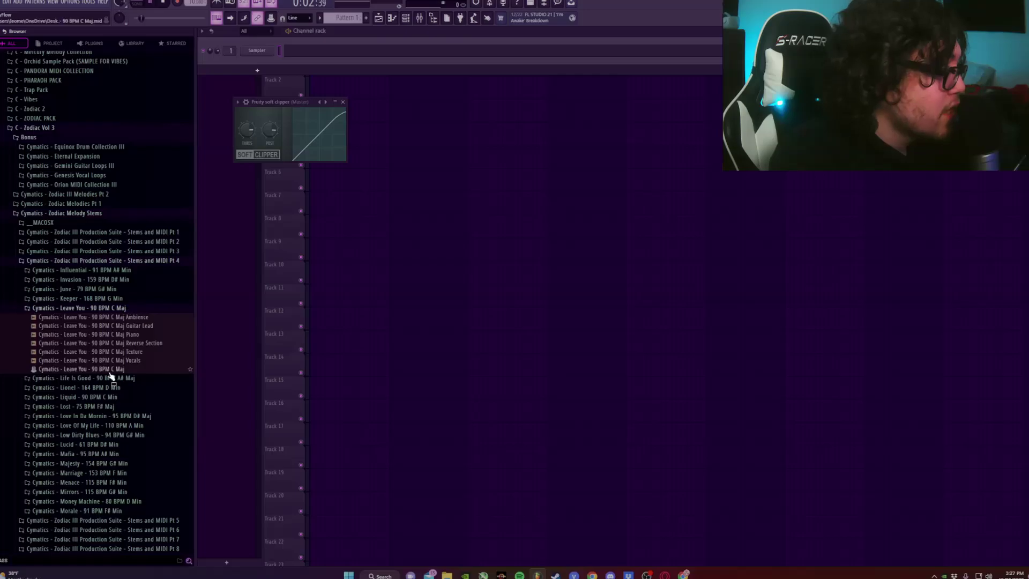
click(107, 289)
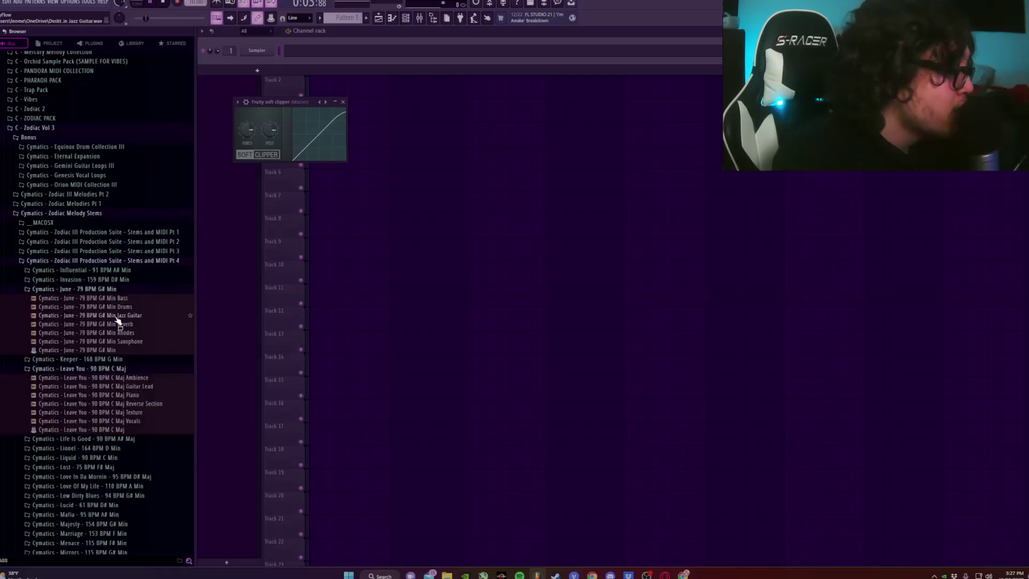
click(108, 368)
click(101, 289)
- Preview Genesis vocal loops including Outside, Thoughts and Adore
click(102, 175)
click(105, 178)
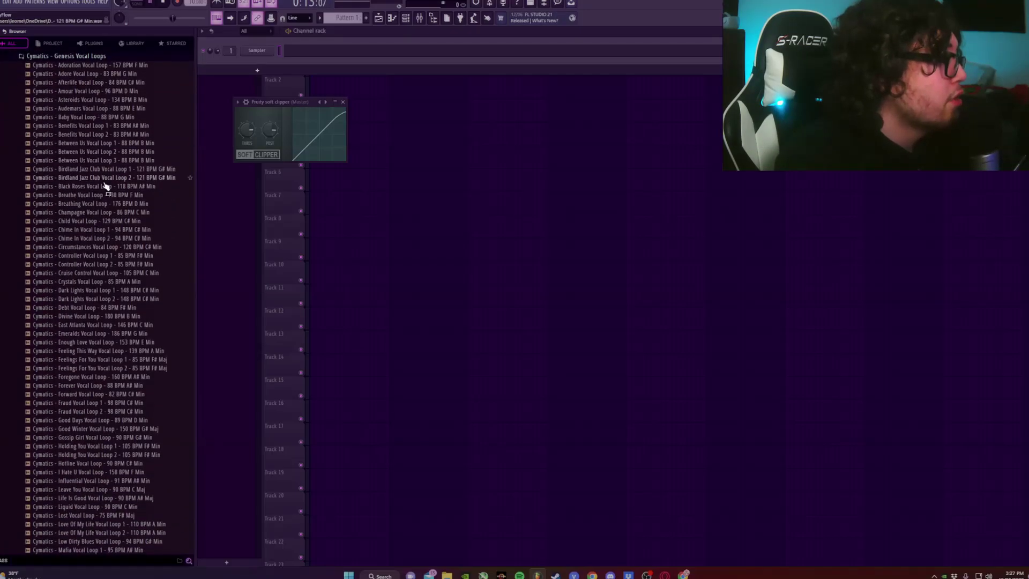
scroll(123, 214, down, 5)
click(131, 248)
scroll(133, 257, down, 5)
click(135, 264)
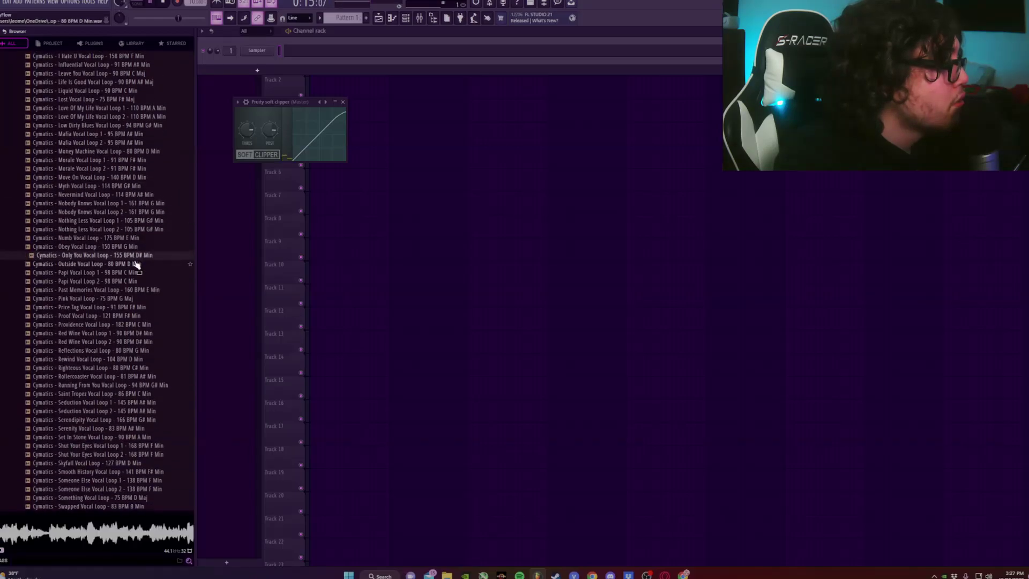
scroll(135, 263, down, 5)
click(138, 271)
scroll(138, 271, down, 3)
click(137, 271)
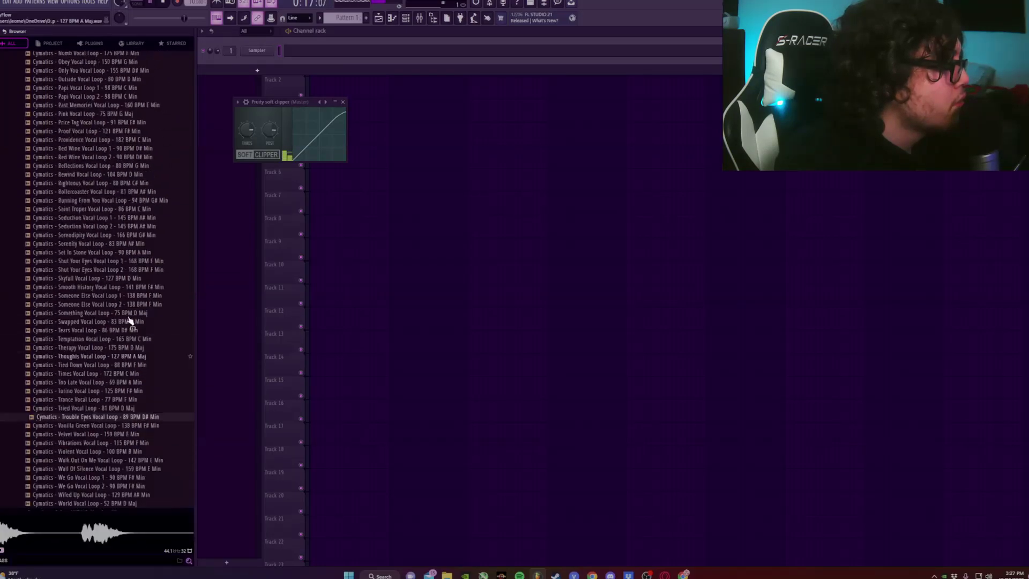
scroll(123, 300, up, 5)
scroll(115, 294, up, 5)
click(90, 212)
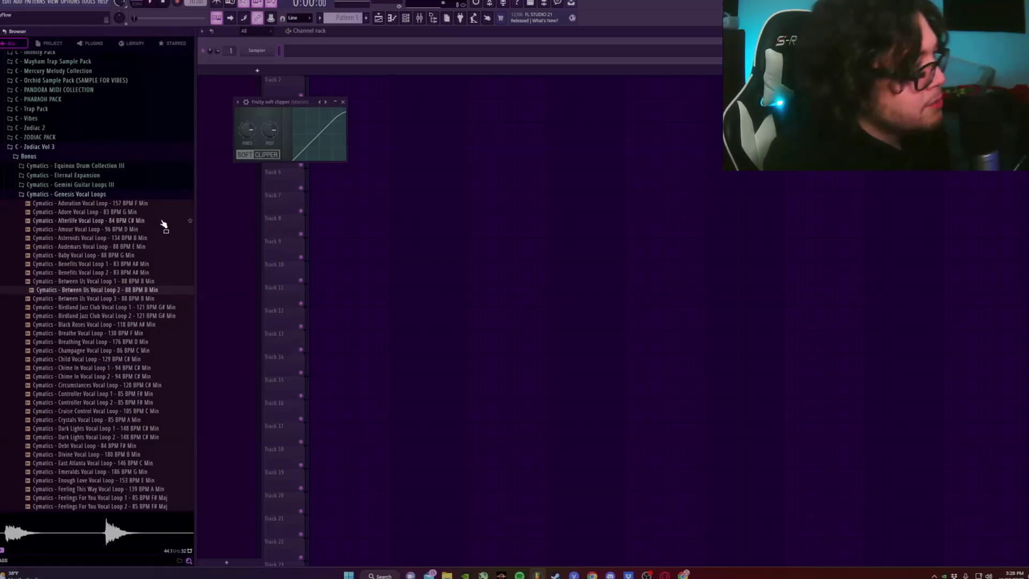
scroll(64, 142, up, 3)
- Expand C - Infinity Pack's Bonus > Infinity Vocals and browse its Ambience, Chops and Distorted folders
click(61, 122)
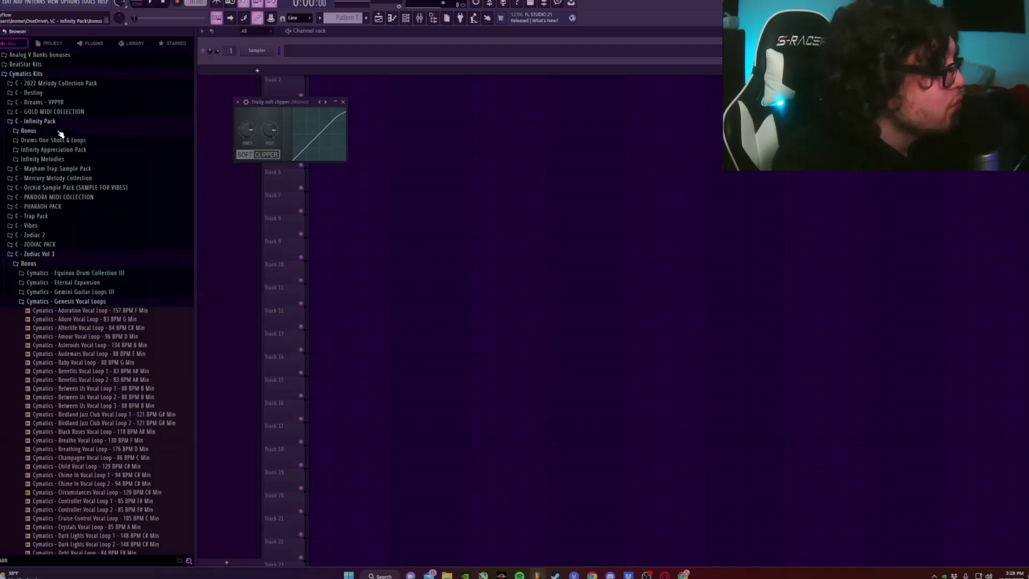
click(32, 131)
click(45, 187)
click(47, 198)
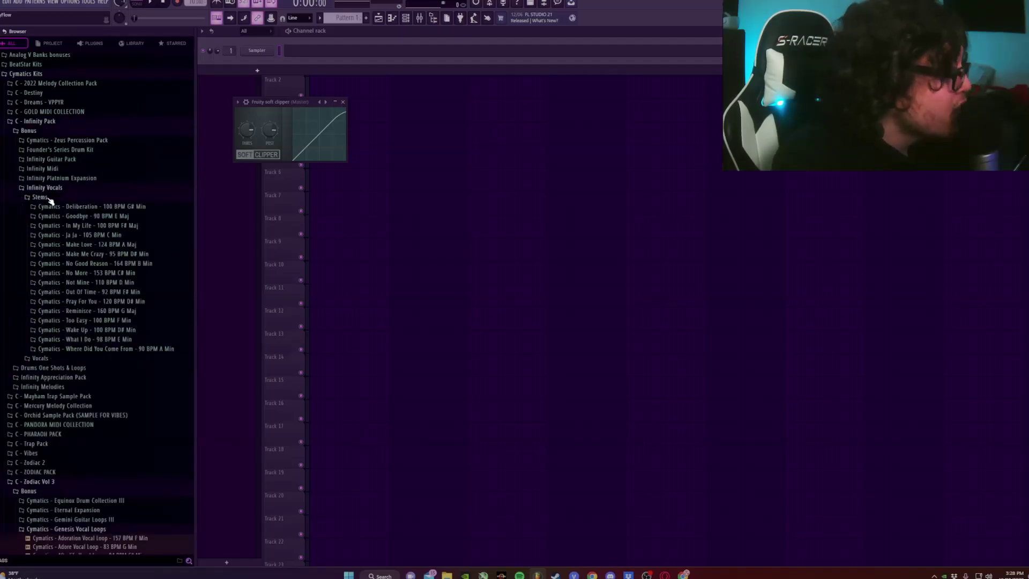
click(51, 206)
click(64, 229)
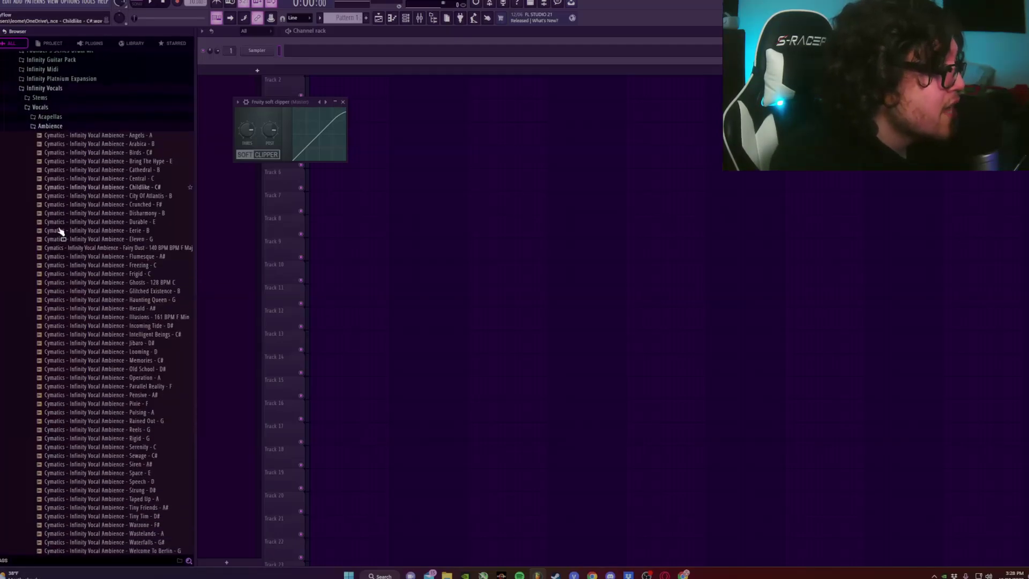
click(66, 198)
click(65, 204)
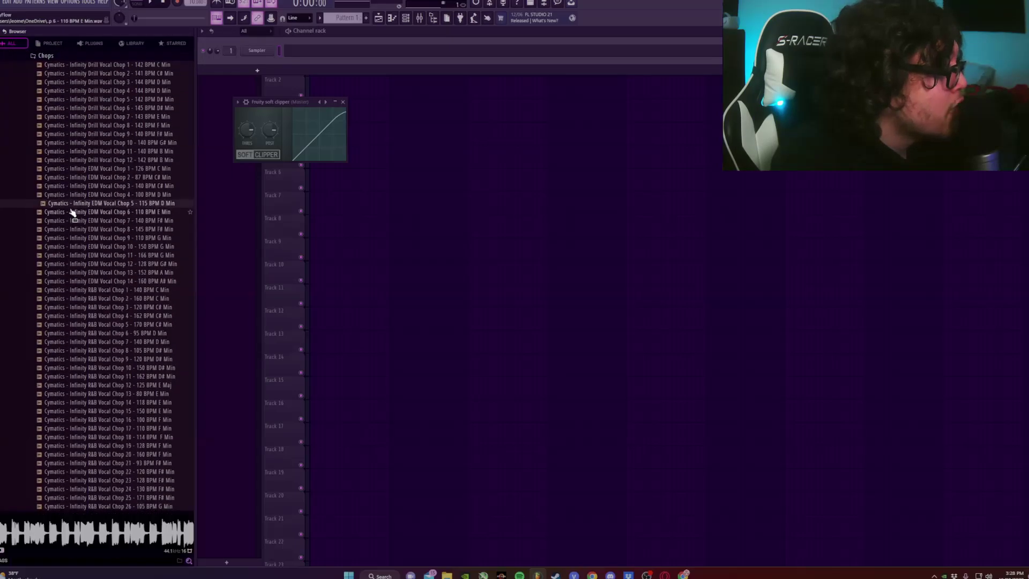
click(68, 134)
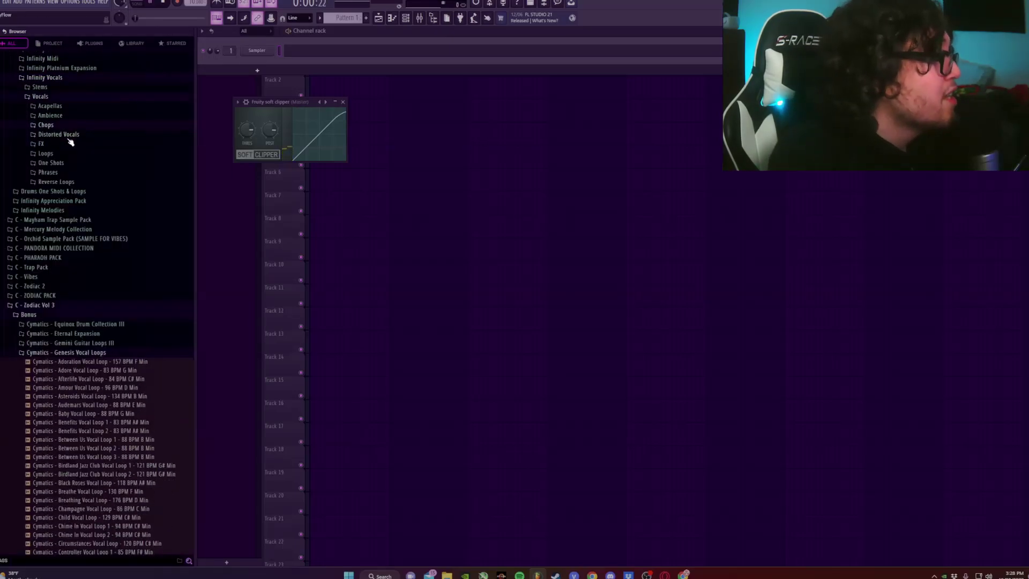
- Preview the first FX vocal sample, then expand Equinox Drum Collection III
click(68, 143)
click(68, 143)
click(67, 153)
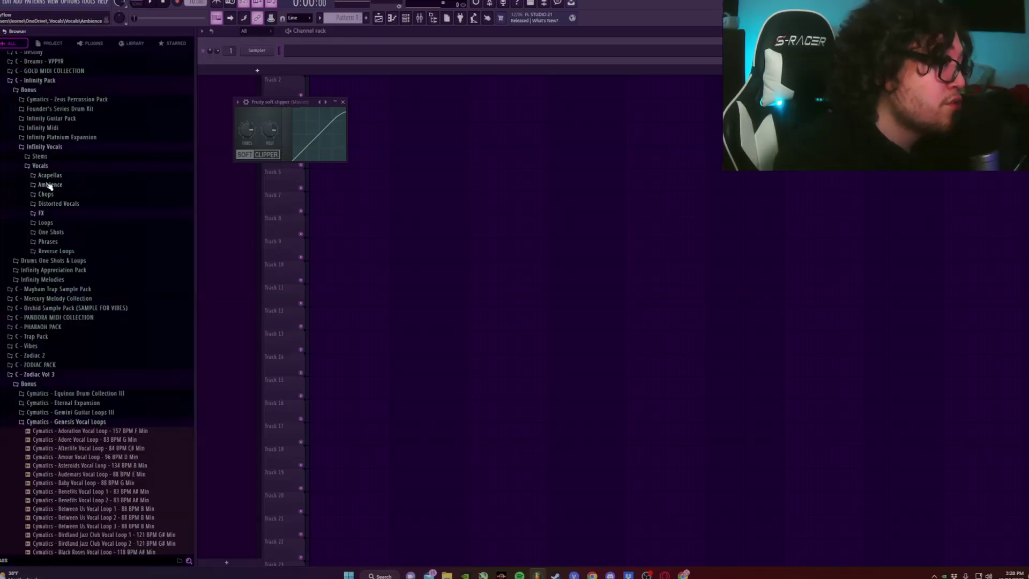
scroll(96, 140, down, 10)
click(132, 82)
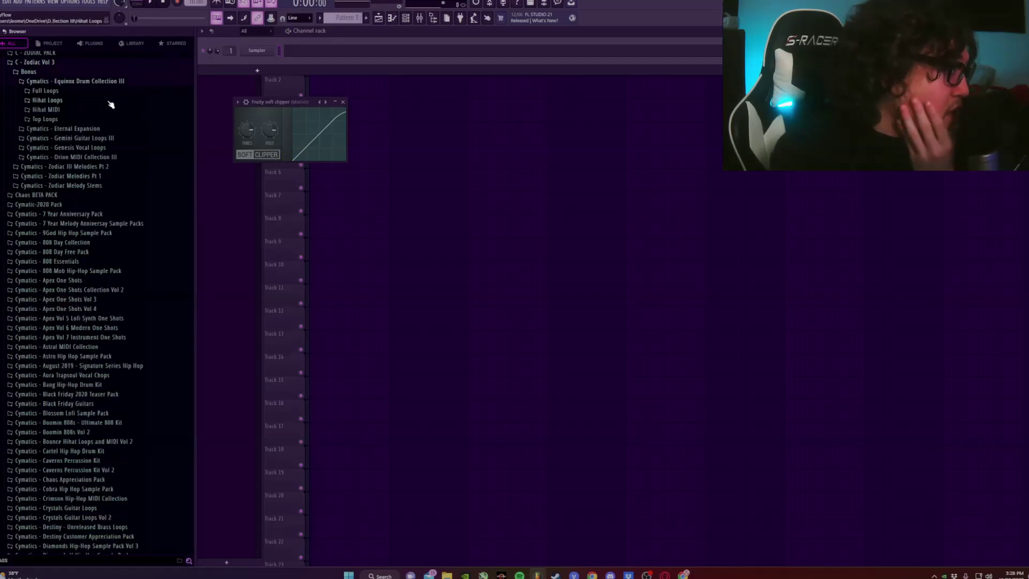
- Preview Equinox Full Loops drum loops, including About Time, Subtlety and Whip It
click(92, 93)
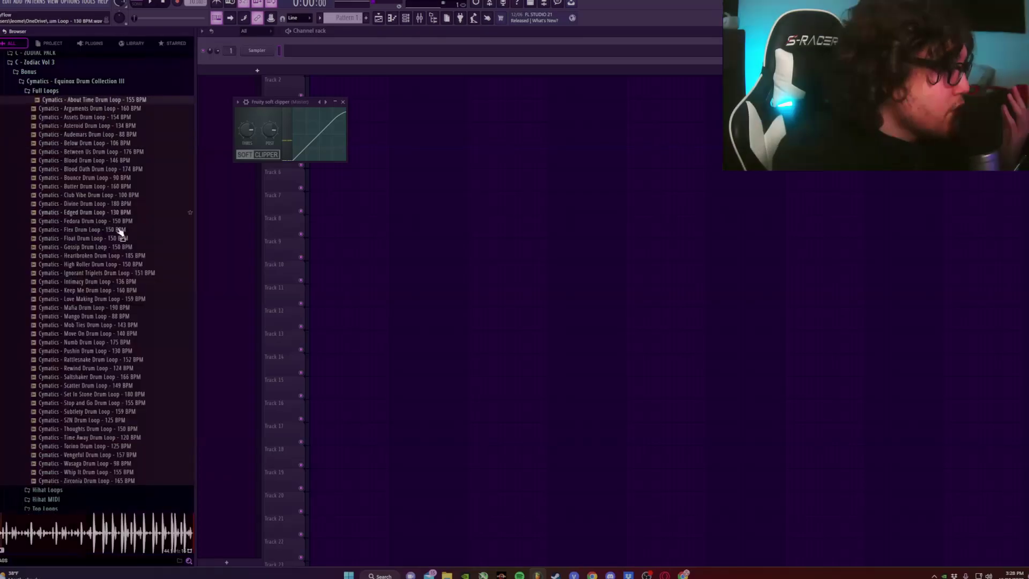
click(112, 325)
scroll(112, 321, down, 3)
click(112, 316)
click(112, 342)
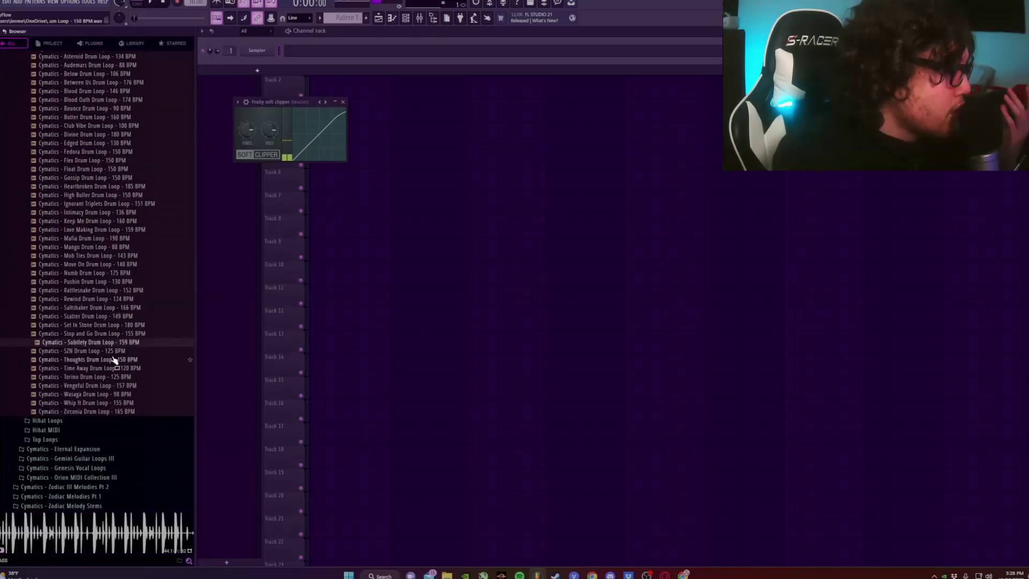
click(113, 385)
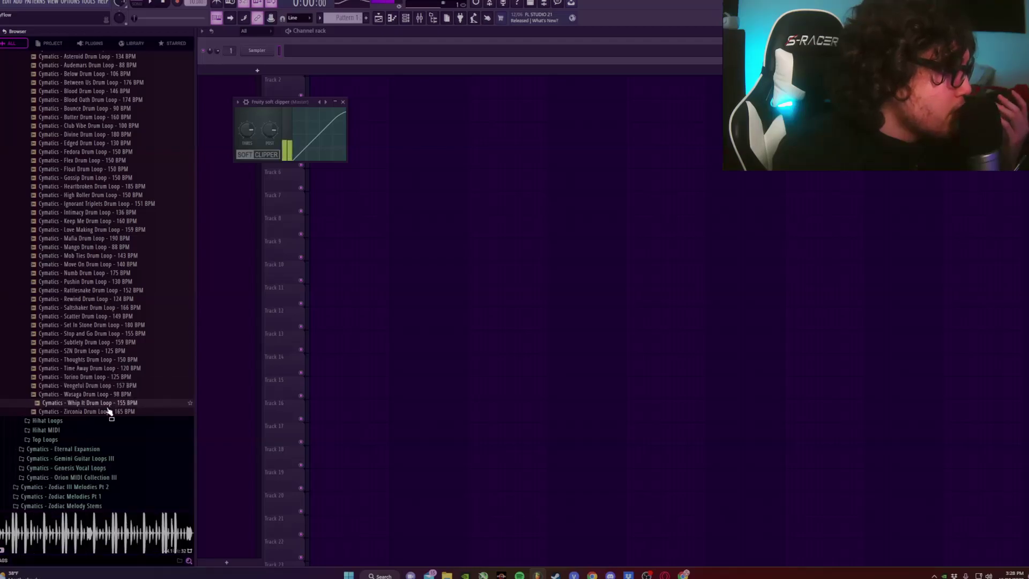
click(108, 411)
- Preview the About Time Top Loop, then open the Hihat Loops and Hihat MIDI folders
click(45, 439)
click(75, 125)
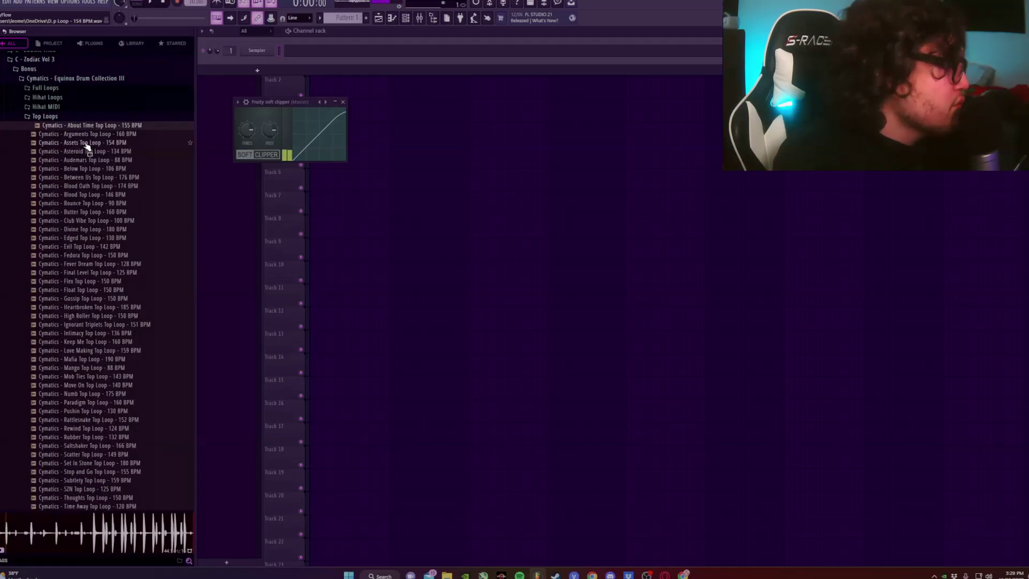
click(74, 118)
click(73, 100)
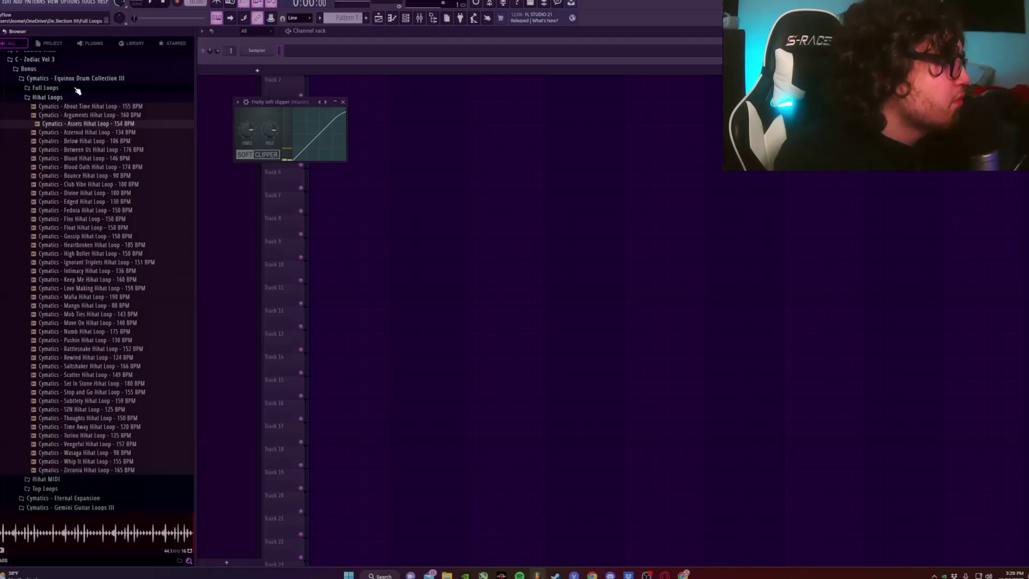
click(75, 97)
- Preview the Eternal Expansion Hash, Rant and Lost and Found loops, then collapse the folder
click(73, 138)
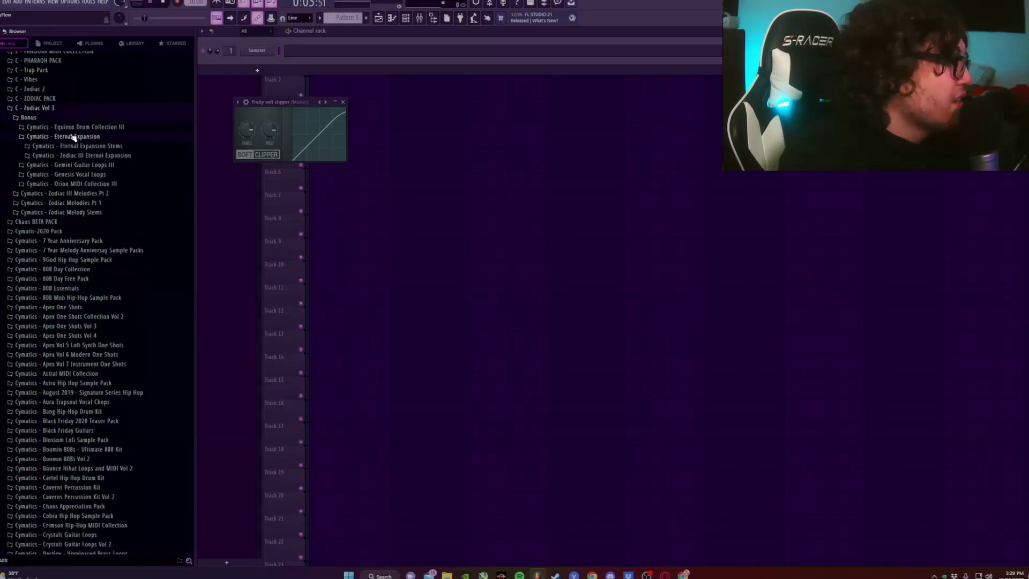
click(91, 147)
click(104, 154)
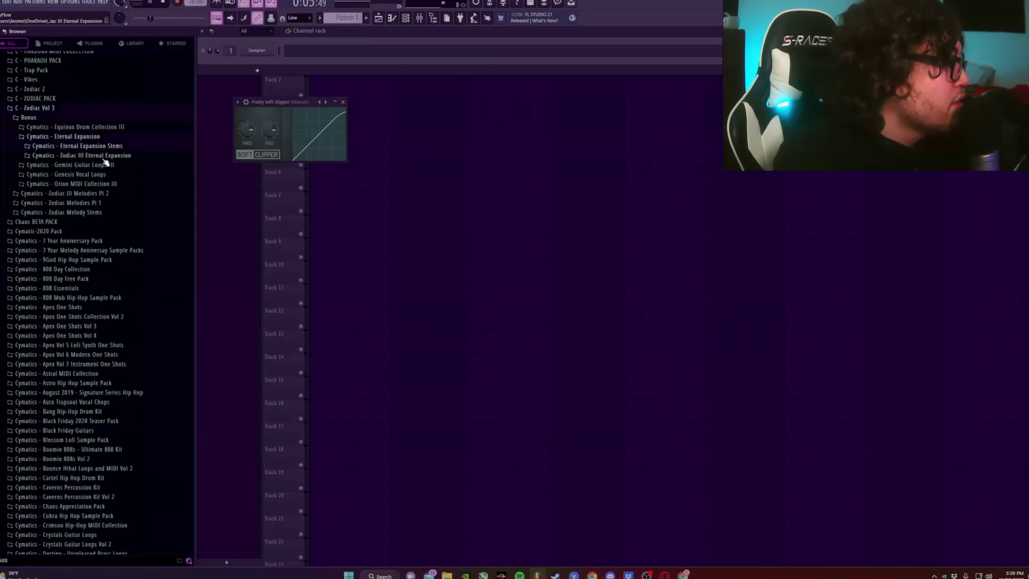
click(95, 254)
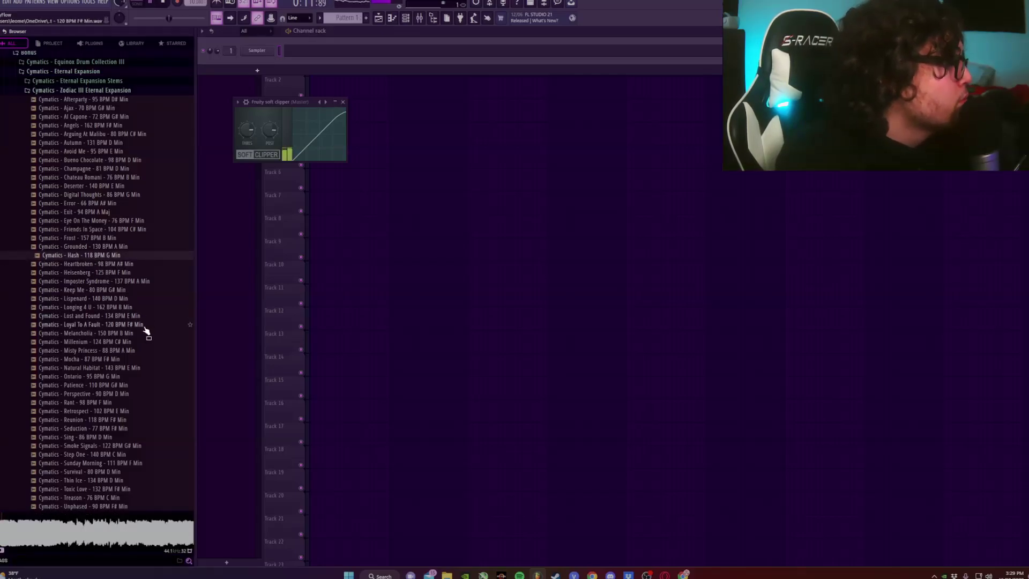
scroll(145, 330, down, 2)
scroll(145, 330, down, 2)
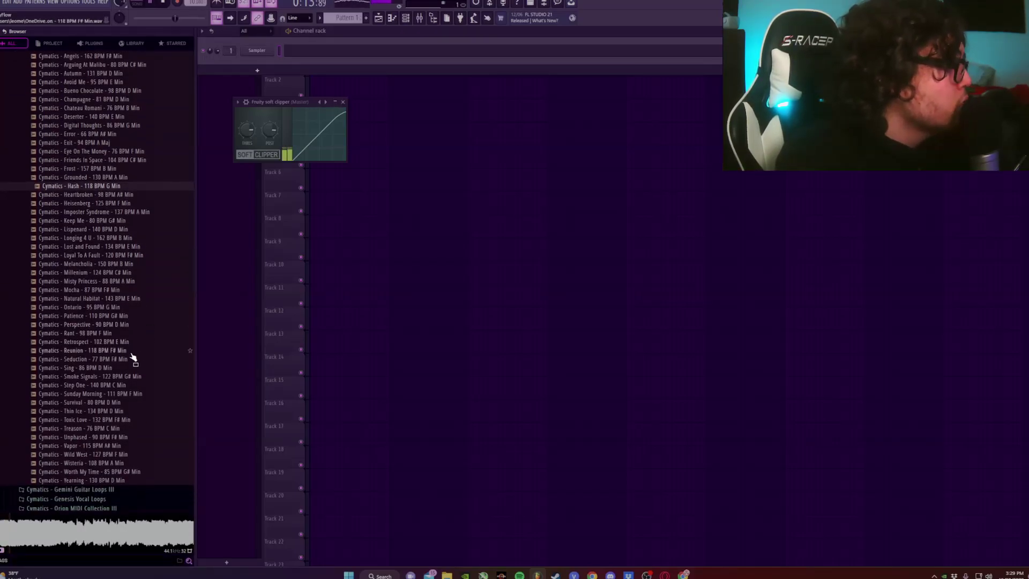
click(103, 333)
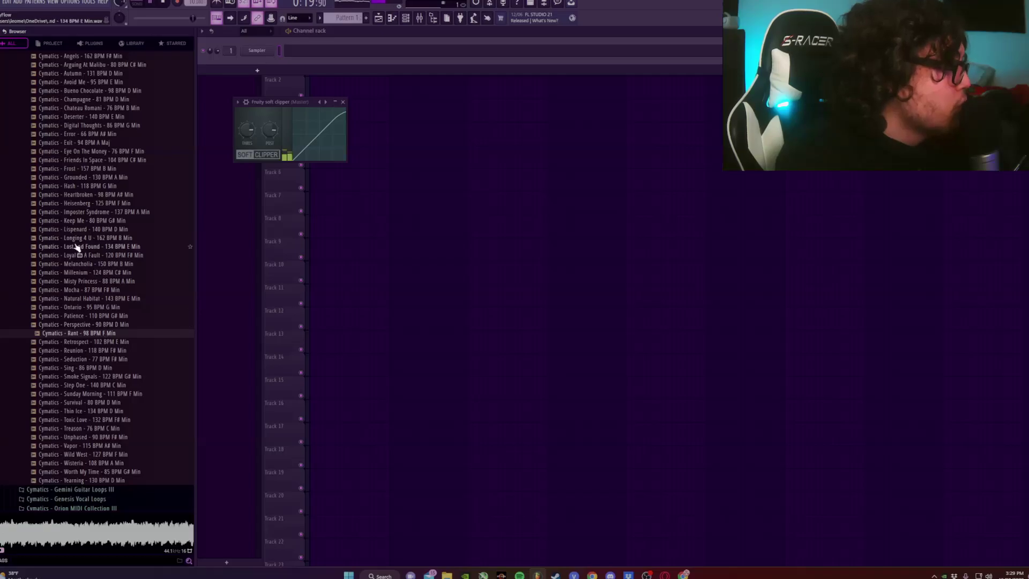
click(131, 248)
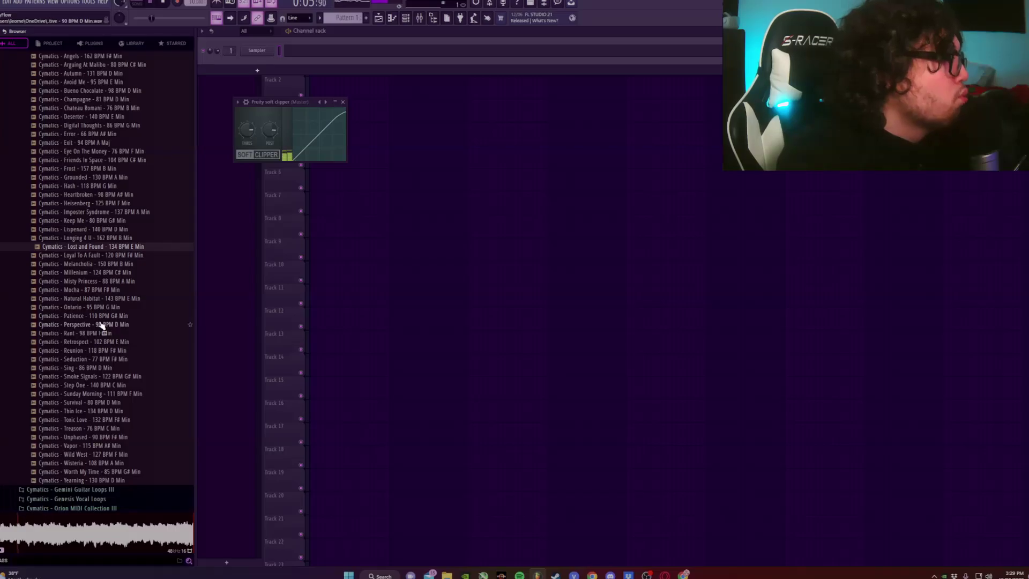
click(67, 490)
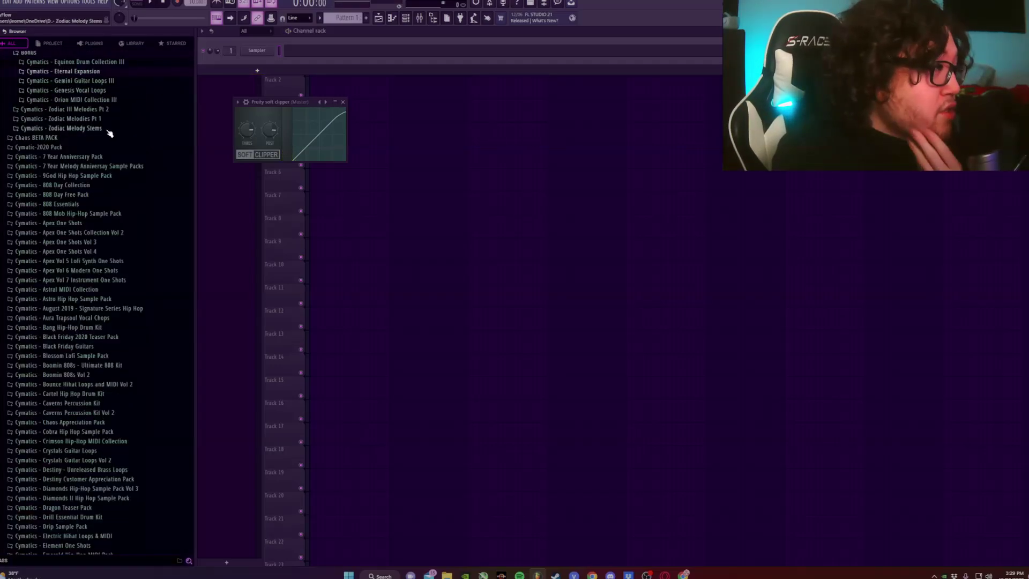
- Preview the Need, Marriage and Majesty melody loops, then place Majesty on Track 1
click(92, 120)
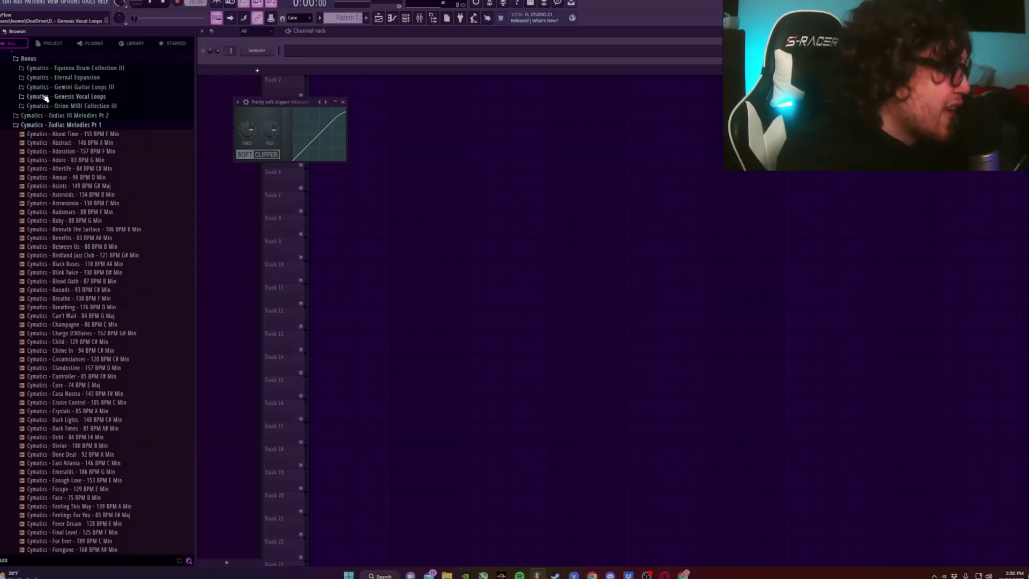
scroll(66, 236, down, 10)
click(58, 221)
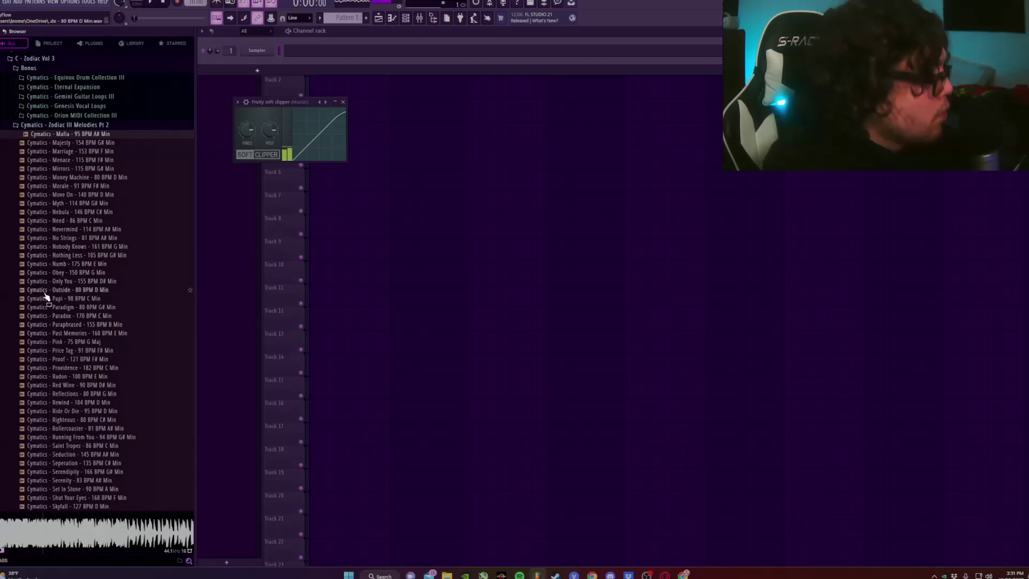
click(115, 153)
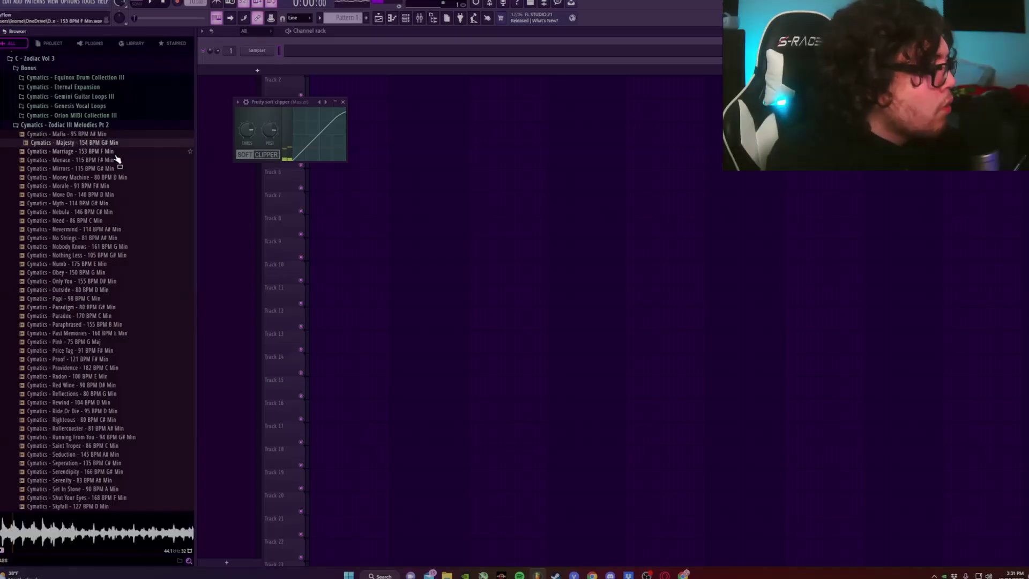
click(86, 152)
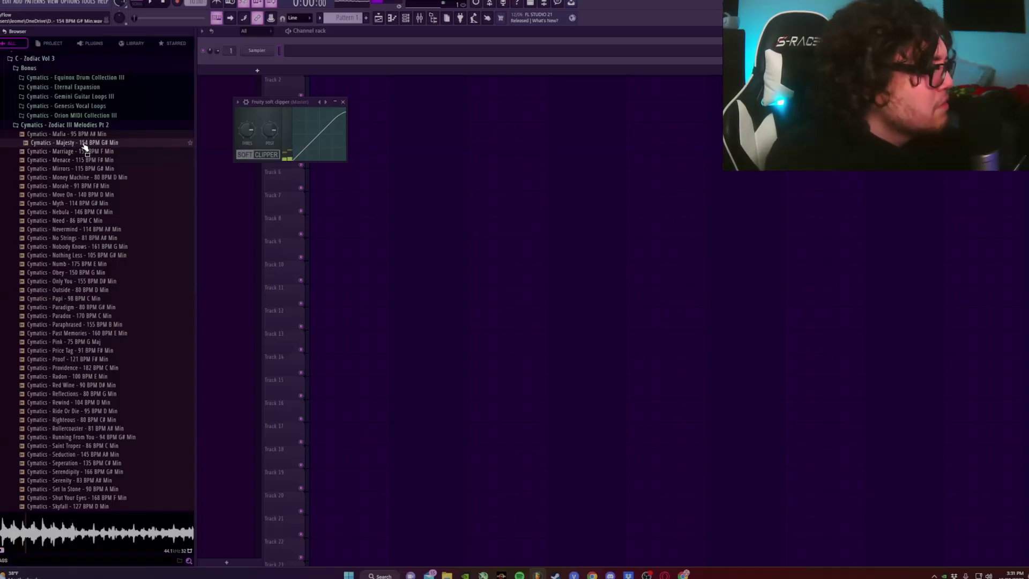
drag(84, 147, 322, 65)
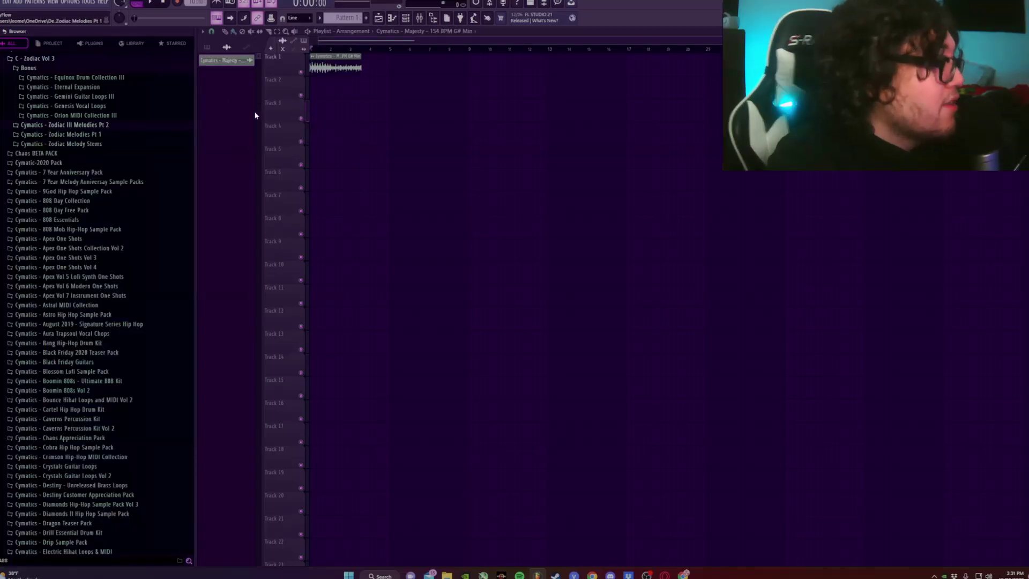
- Browse Zodiac Melody Stems > Stems and MIDI Pt 4 to reveal the Majesty 154 BPM G# Min stems
click(142, 144)
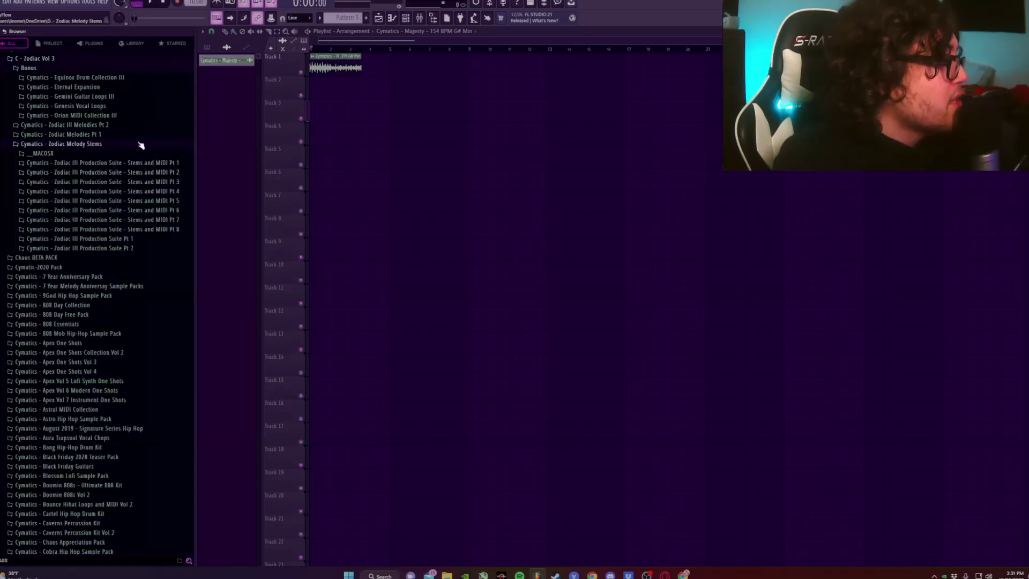
click(119, 201)
click(70, 200)
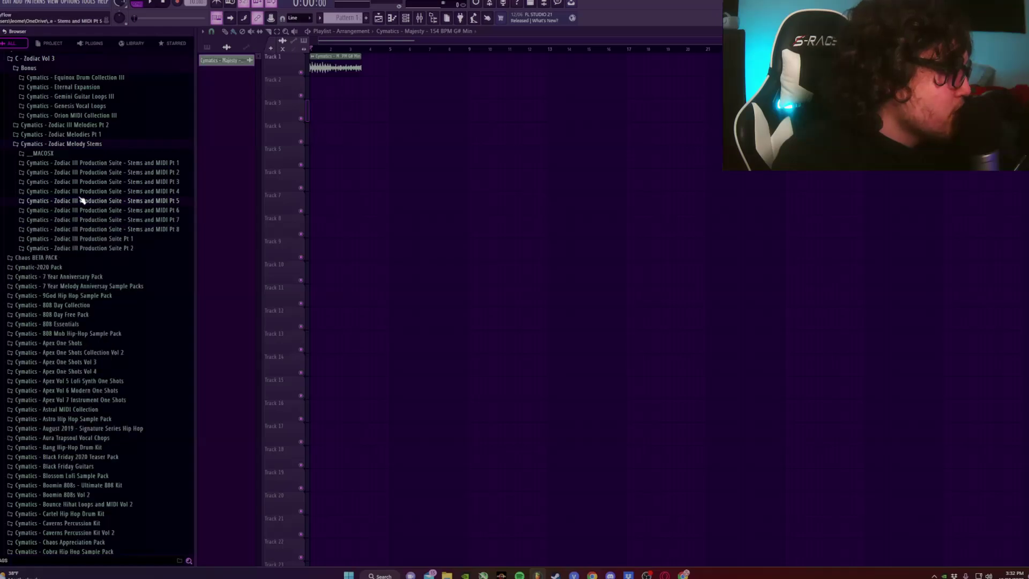
click(81, 335)
scroll(161, 364, down, 5)
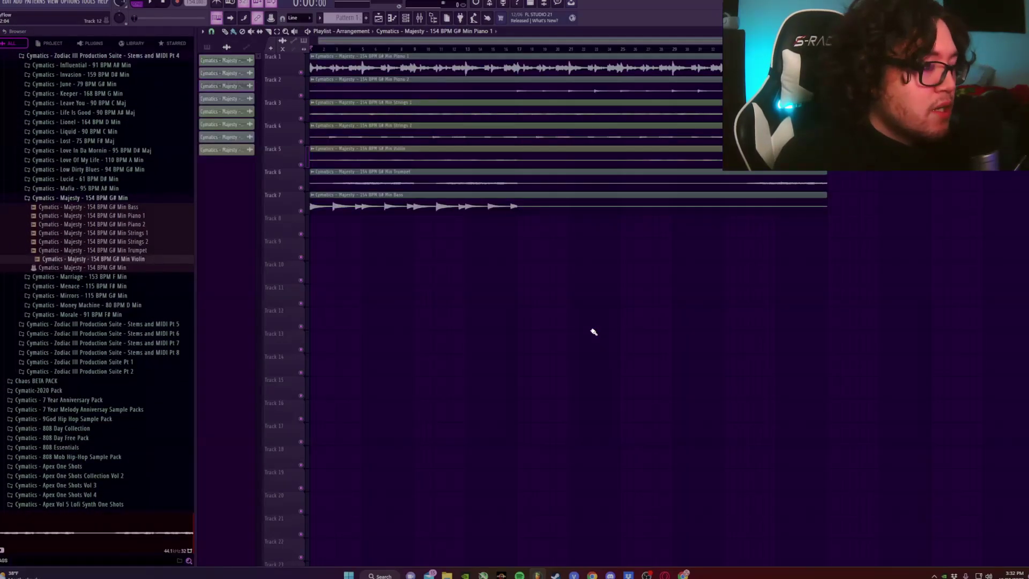
- Set the Piano 1 stem's time-stretching mode to Stretch
double_click(349, 67)
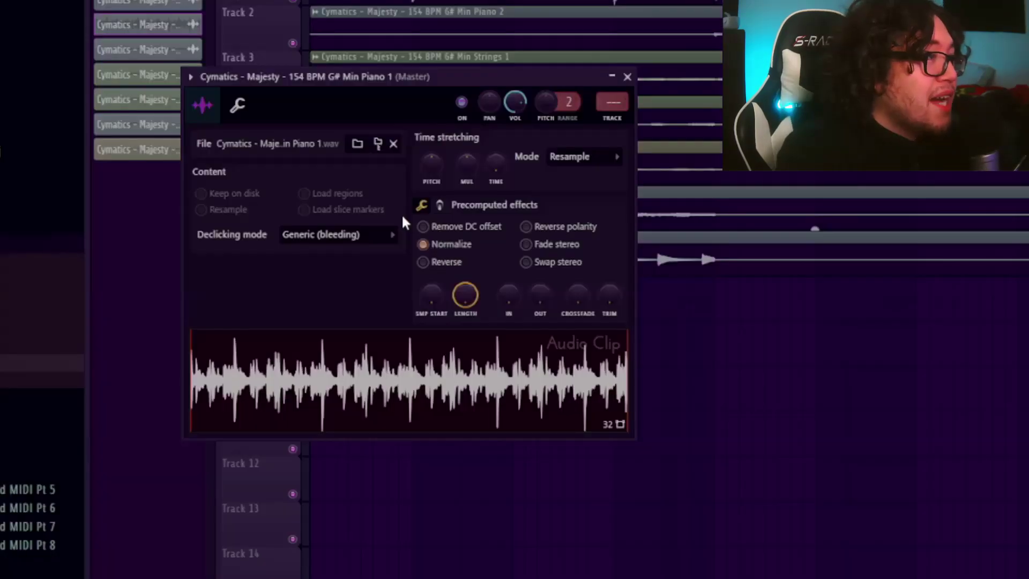
click(589, 156)
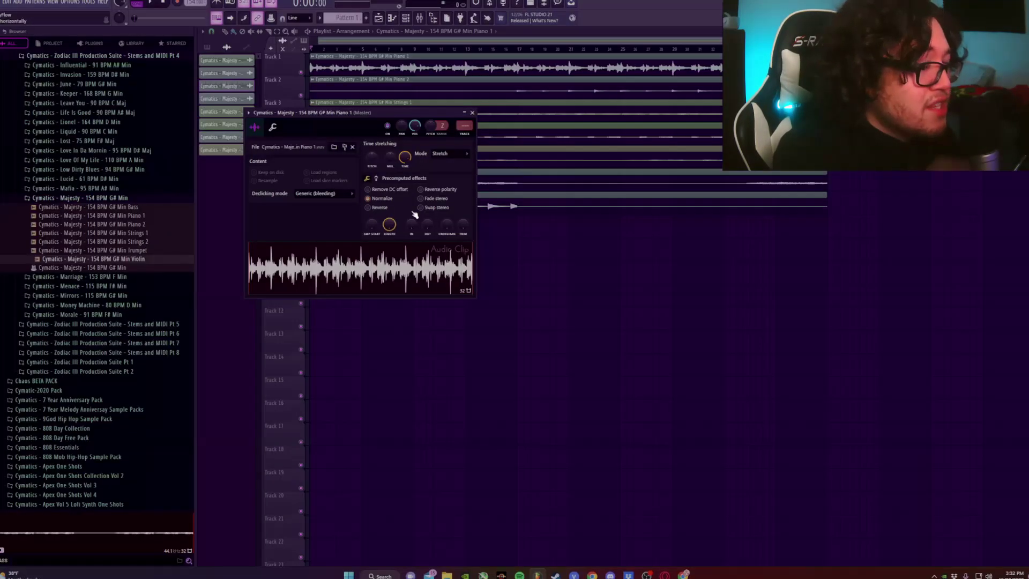
click(578, 177)
click(545, 145)
click(535, 189)
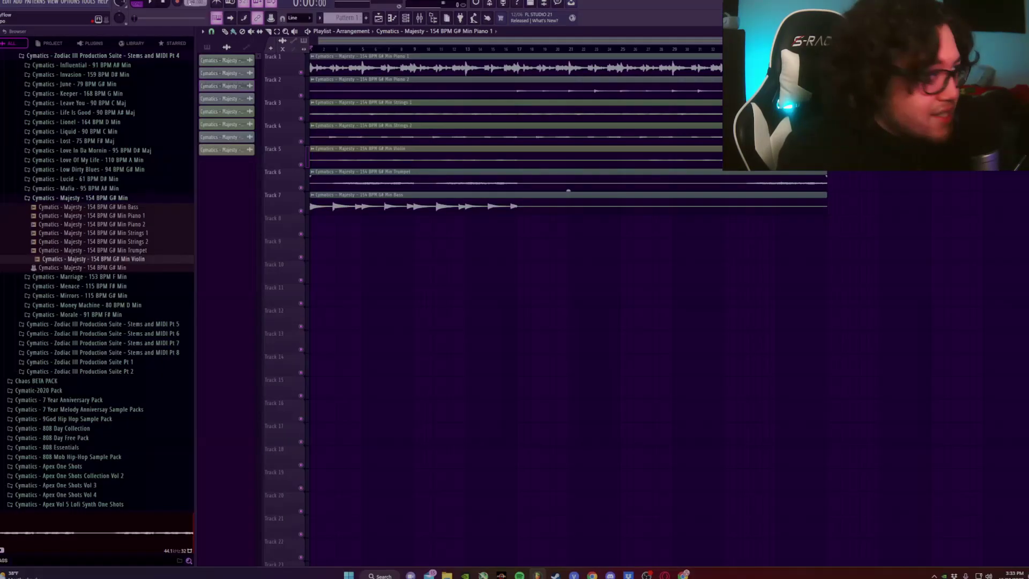
- Lower the project tempo and review the declicking mode options, leaving them unchanged
scroll(192, 2, down, 5)
scroll(192, 2, down, 5)
scroll(191, 3, down, 5)
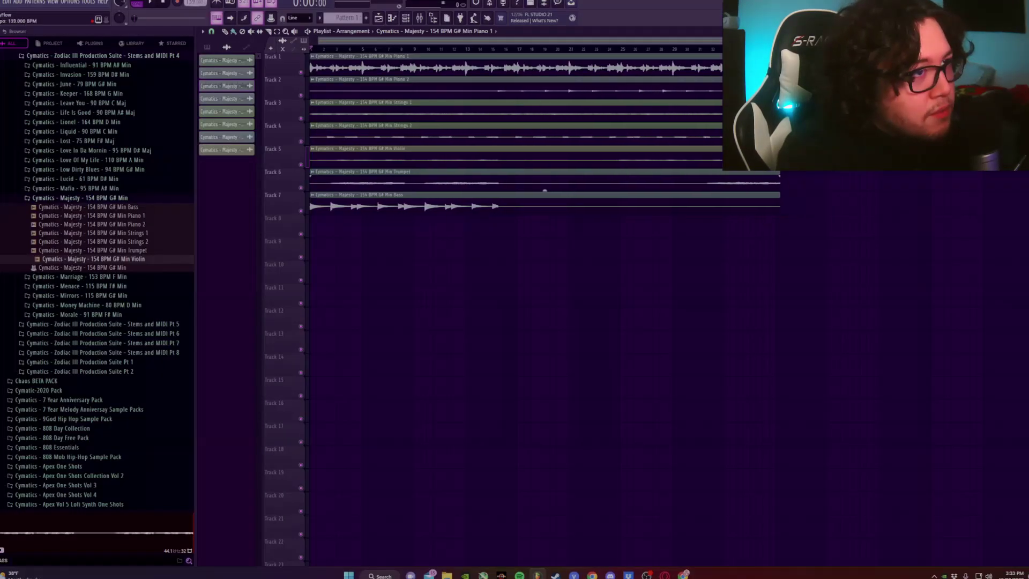
scroll(194, 3, down, 5)
scroll(194, 3, down, 5)
scroll(194, 3, down, 6)
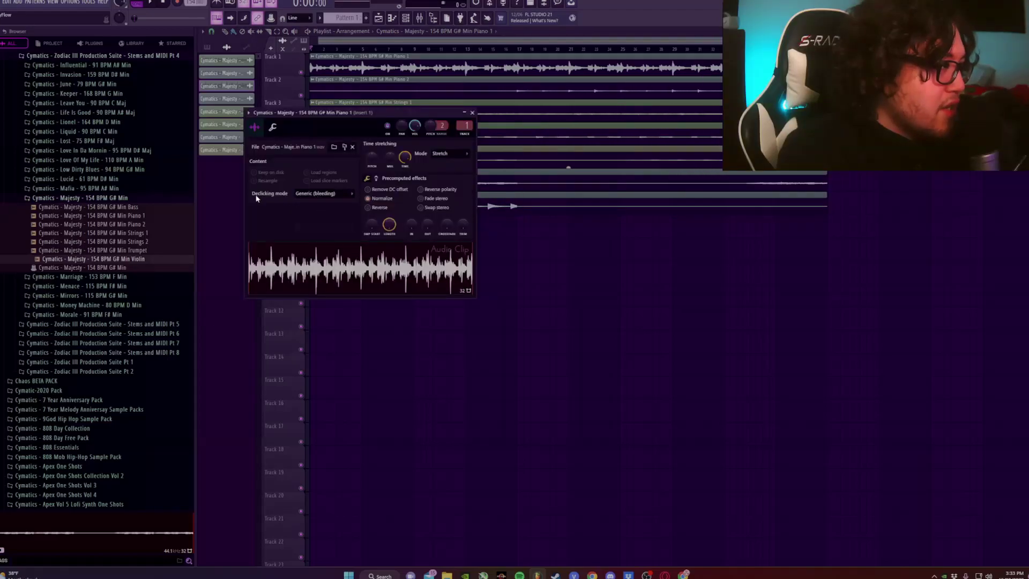
click(301, 193)
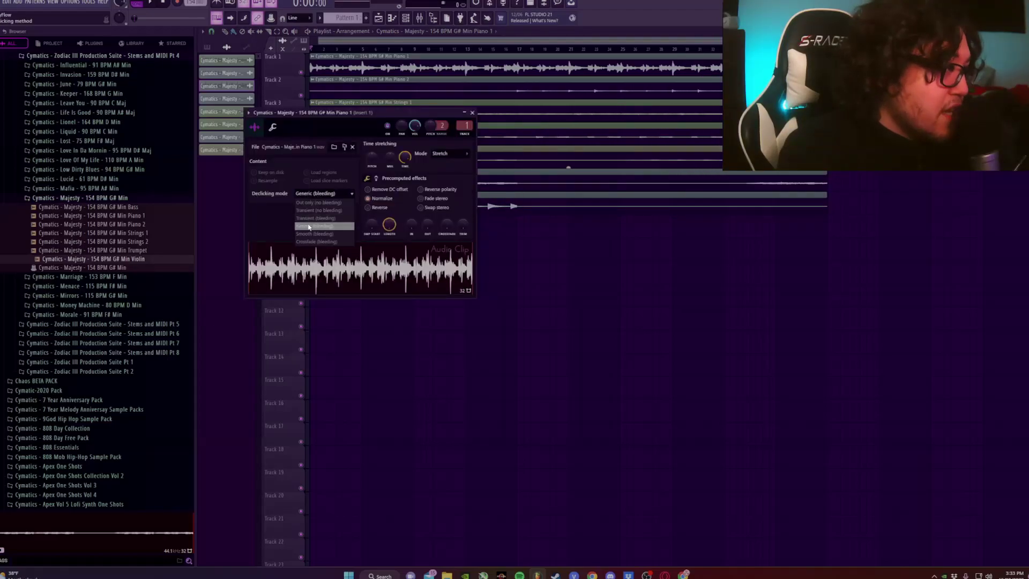
click(351, 215)
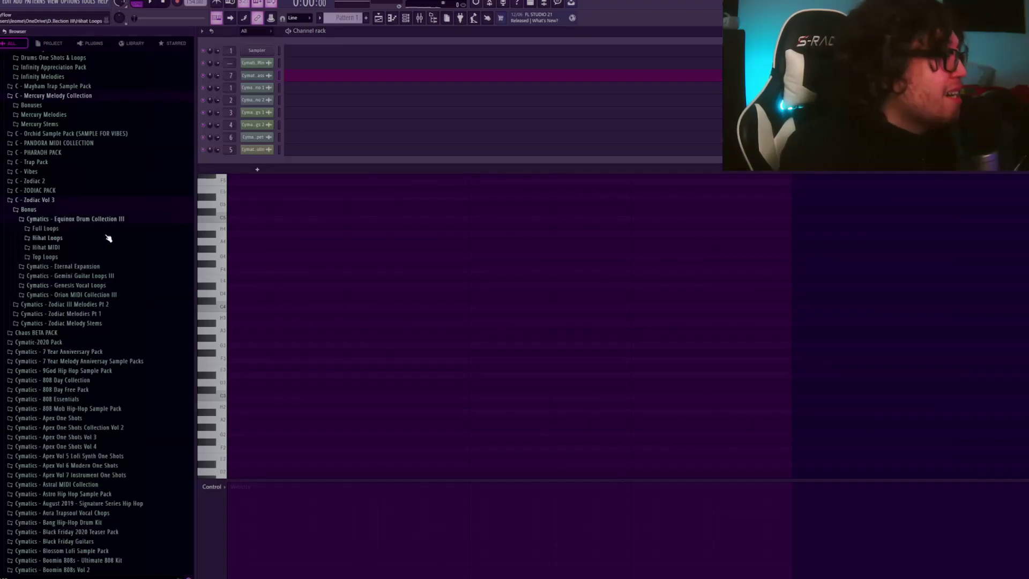
- Place the Asteroid Drum Loop on Track 10 and open it in Edison
click(45, 228)
key(F5)
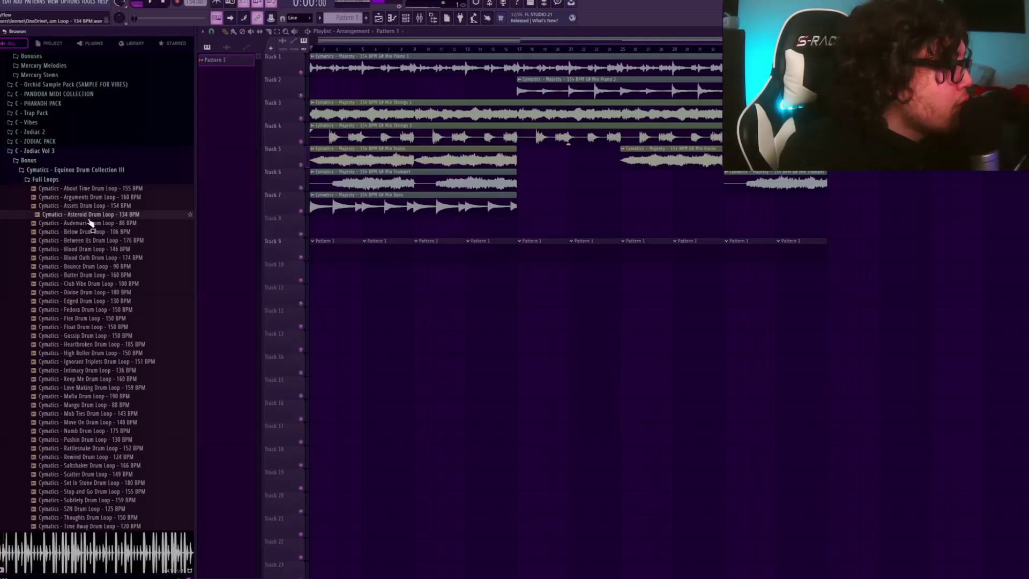
drag(88, 214, 319, 286)
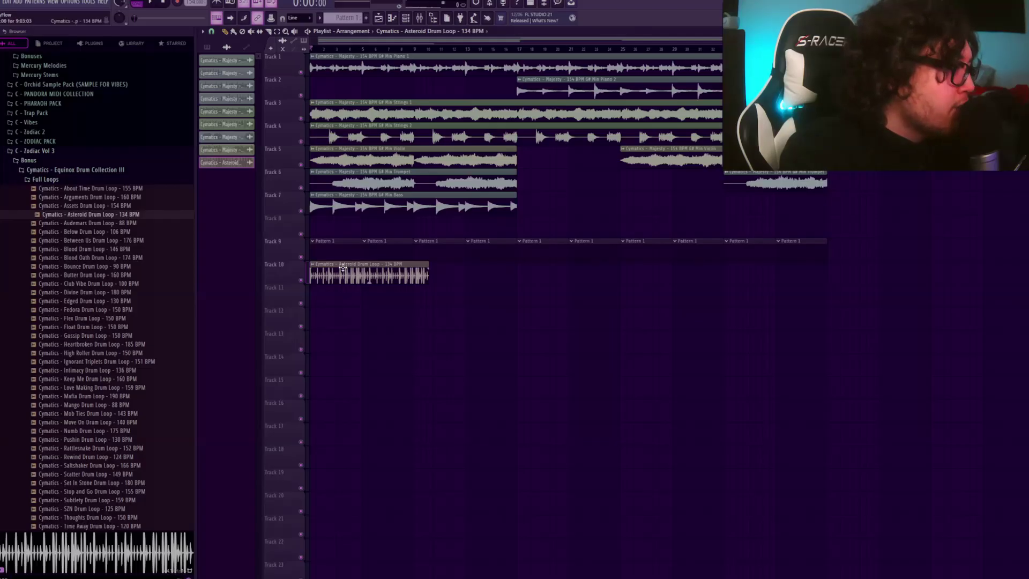
click(343, 267)
right_click(381, 448)
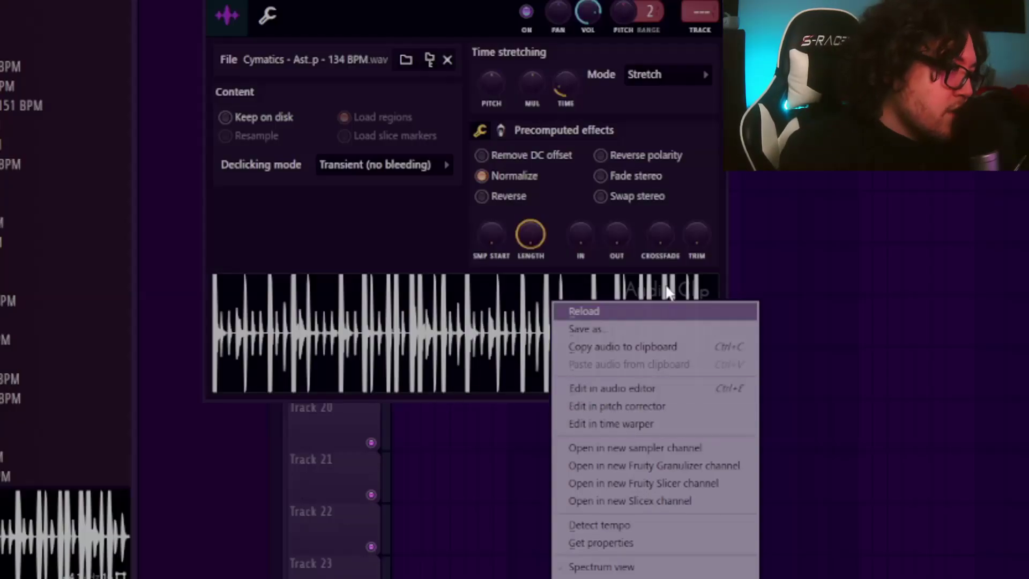
click(664, 311)
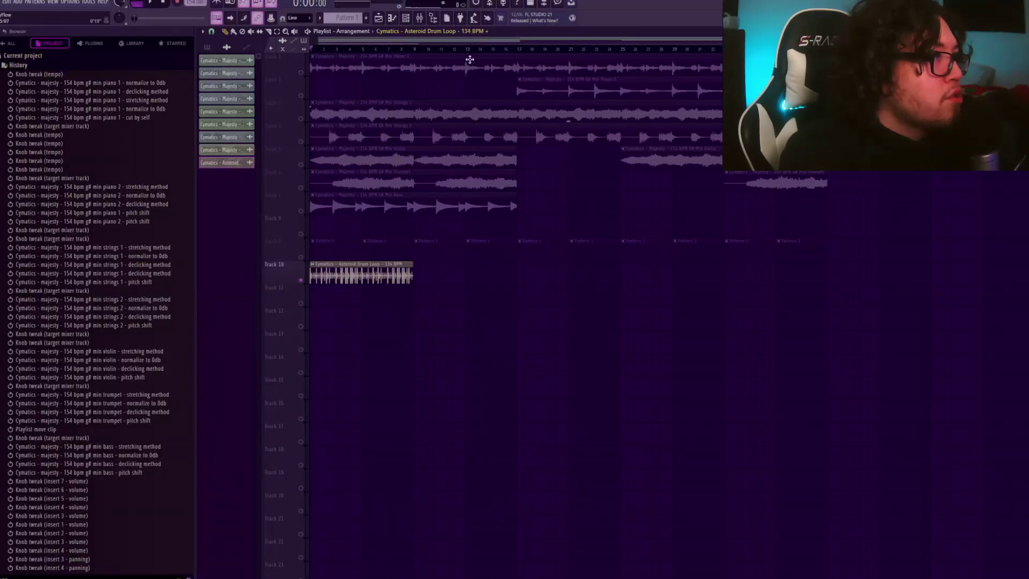
click(491, 5)
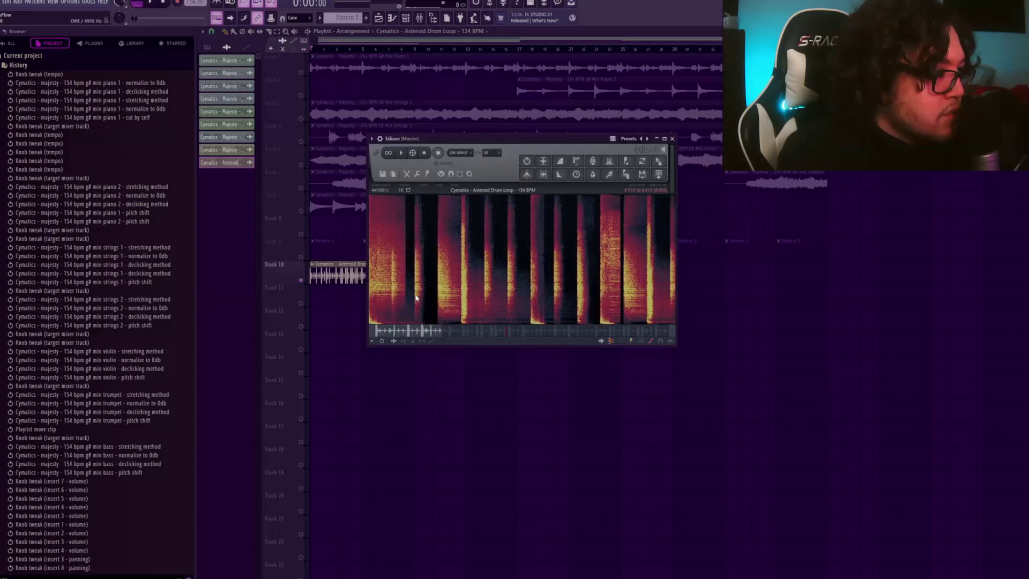
- Select a hit of the Asteroid loop in Edison and drag it out as a new sample channel
right_click(573, 271)
drag(620, 257, 673, 257)
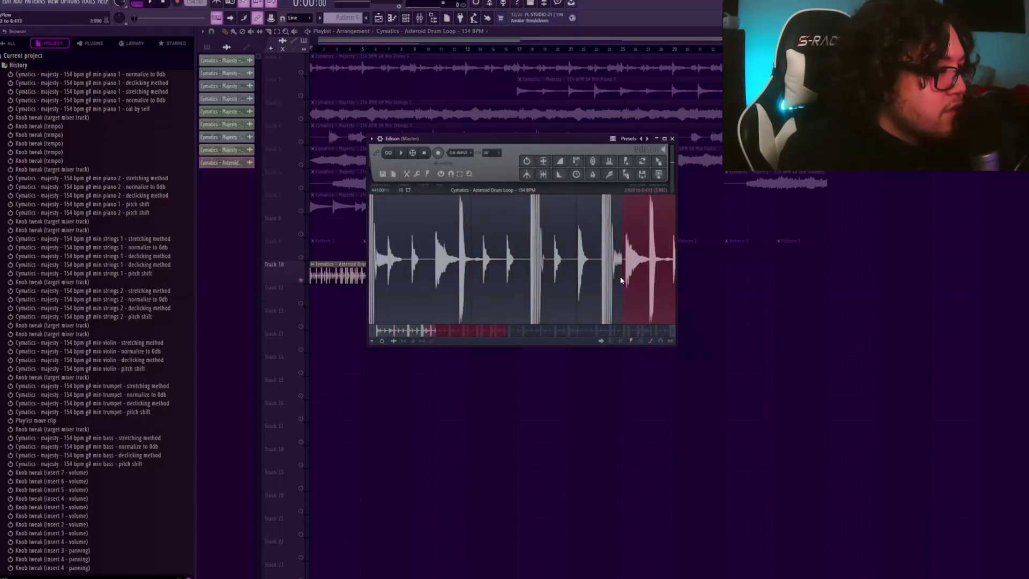
scroll(602, 282, down, 2)
scroll(602, 282, down, 2)
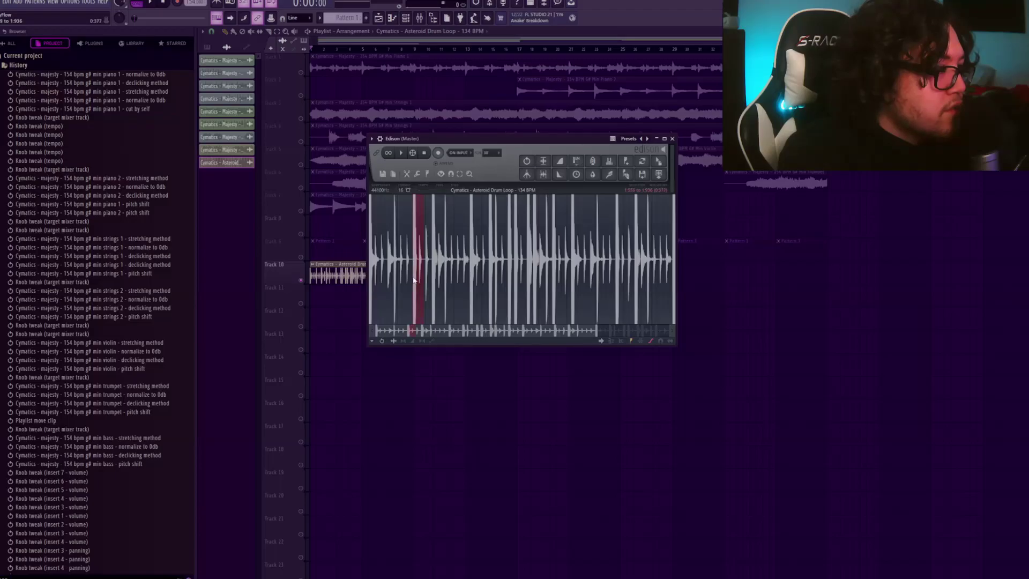
scroll(414, 279, up, 3)
scroll(432, 285, up, 1)
scroll(474, 291, up, 1)
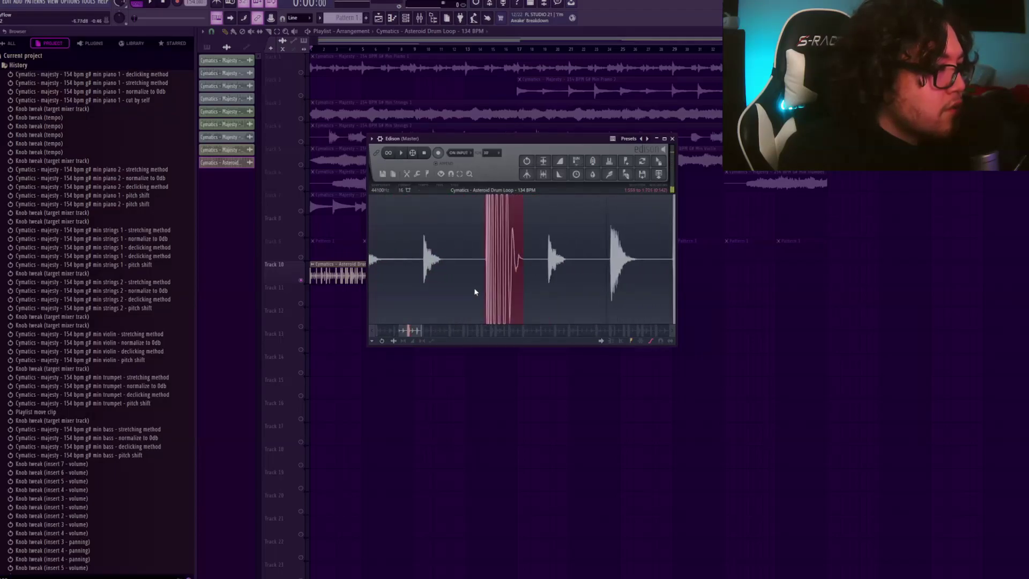
scroll(477, 292, down, 1)
scroll(525, 292, down, 1)
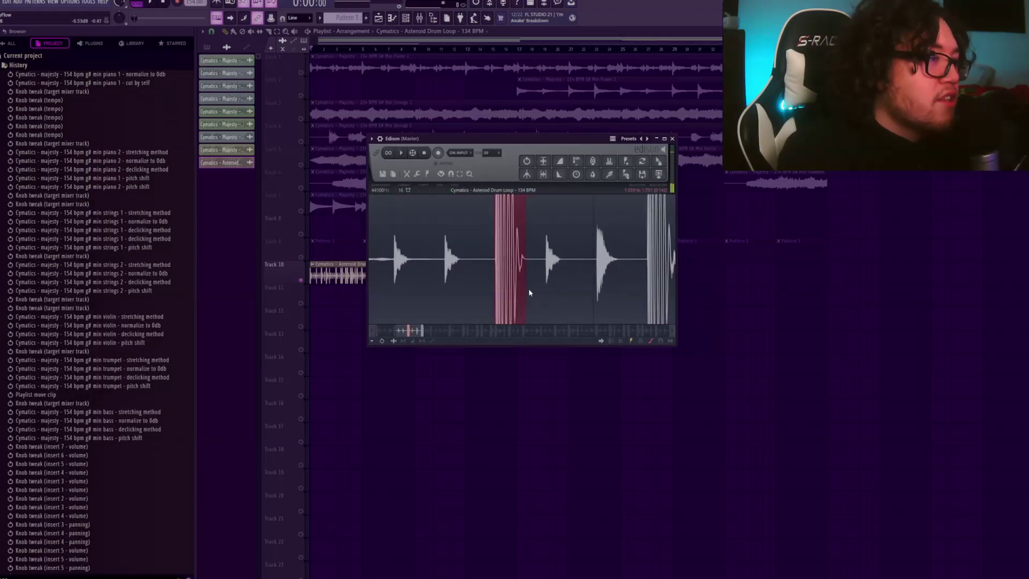
scroll(545, 285, down, 1)
scroll(584, 241, down, 1)
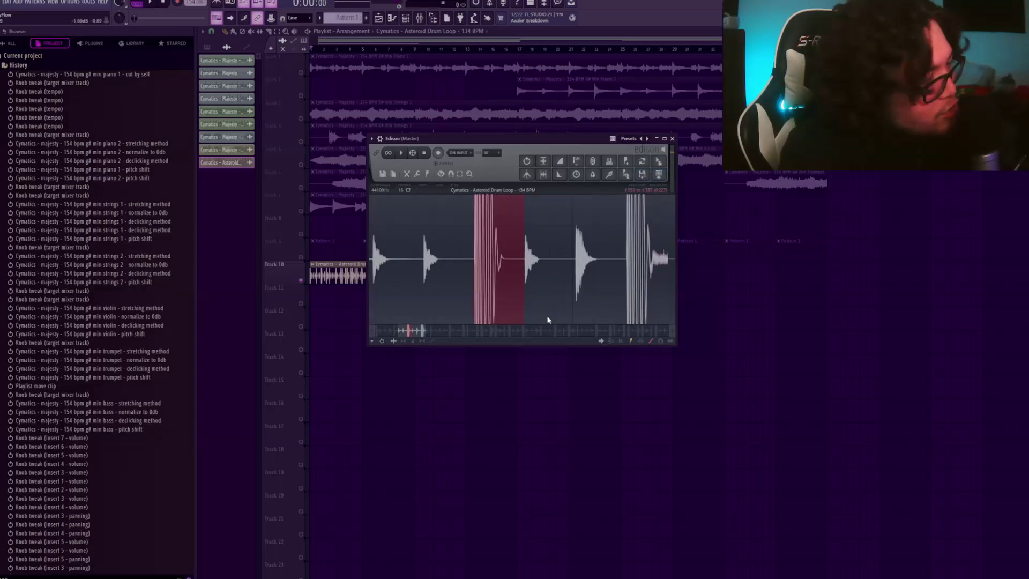
mouse_move(643, 161)
mouse_down()
mouse_move(691, 142)
mouse_move(280, 79)
mouse_up()
click(265, 63)
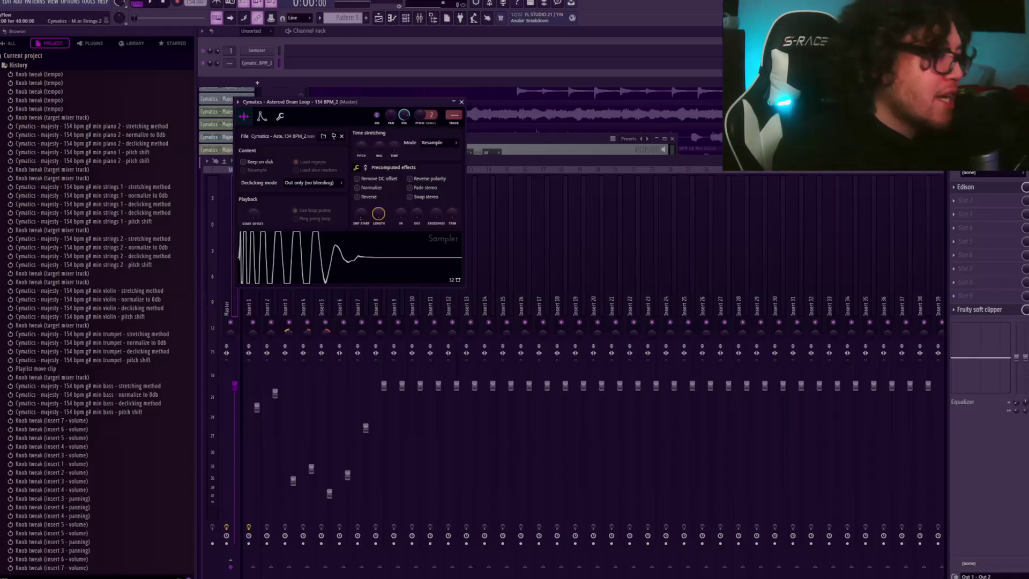
- Slice two more Asteroid drum hits into their own new channels
key(F5)
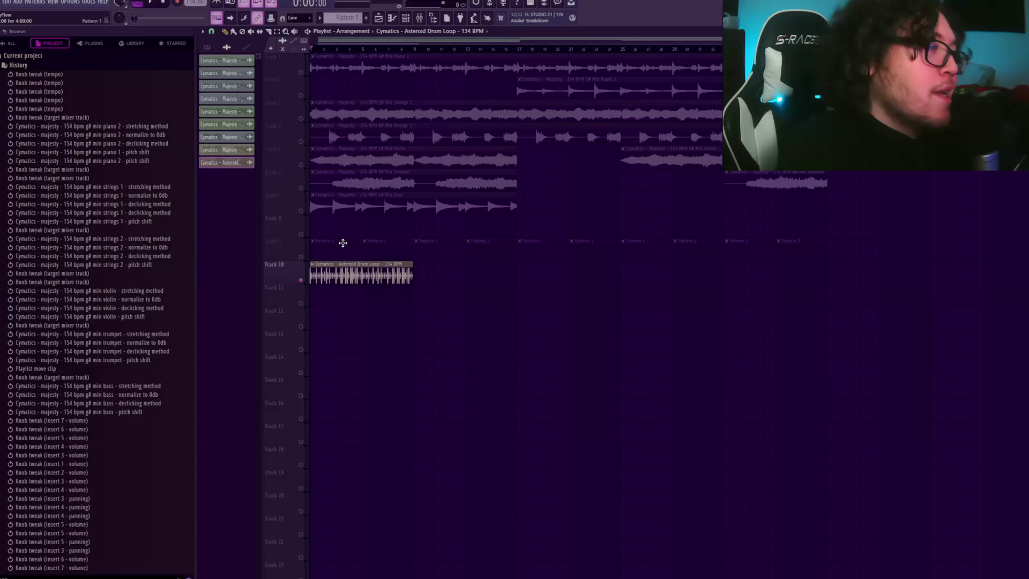
double_click(310, 276)
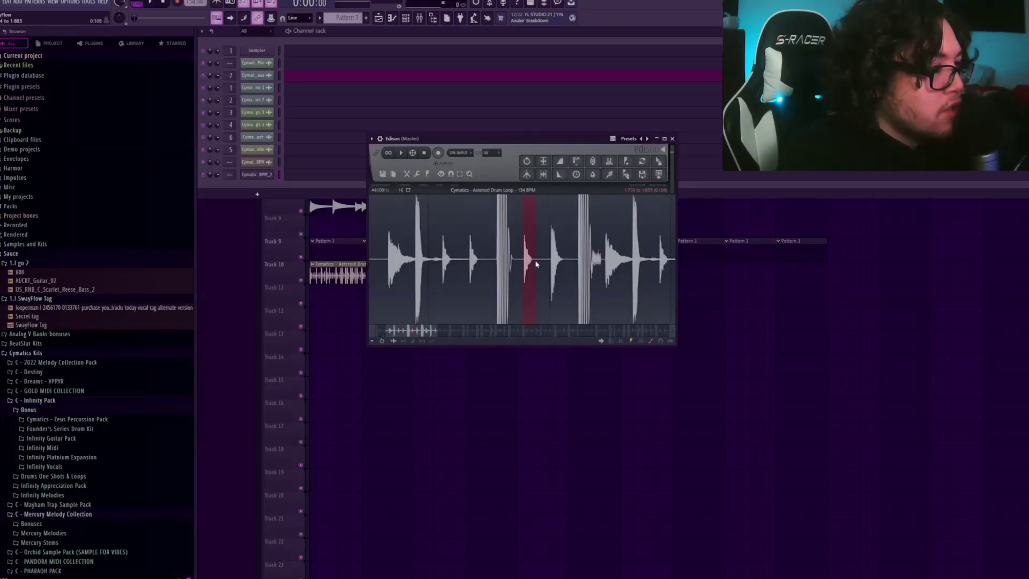
mouse_move(659, 161)
mouse_down()
mouse_move(280, 176)
mouse_move(261, 187)
mouse_up()
drag(534, 284, 553, 273)
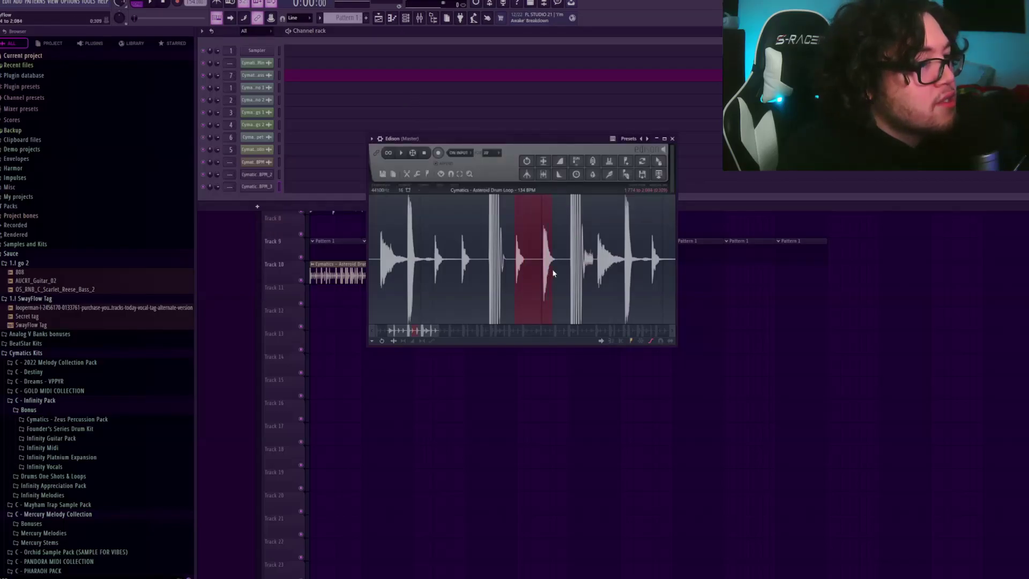
scroll(539, 278, down, 1)
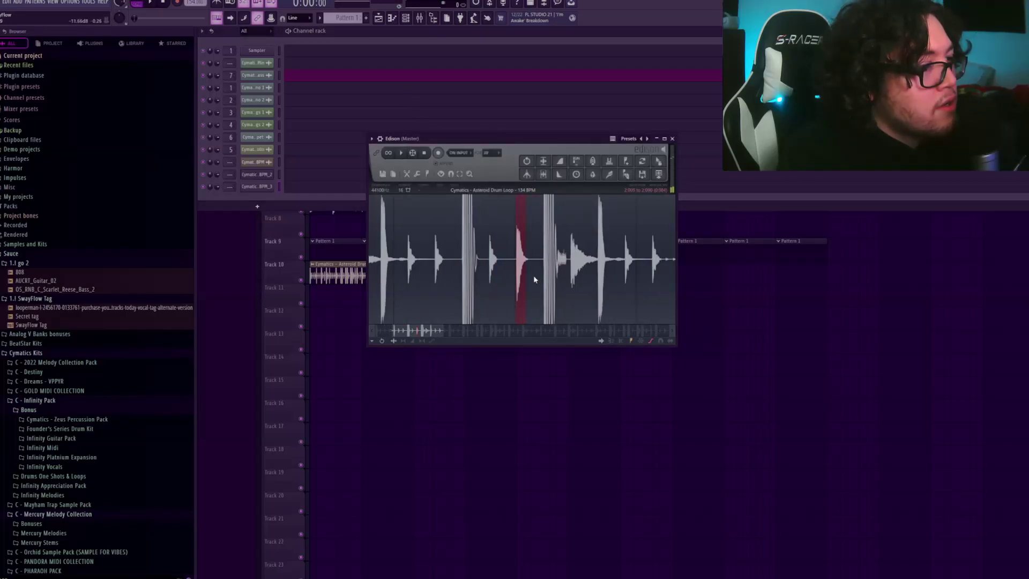
scroll(557, 263, down, 1)
drag(661, 164, 253, 180)
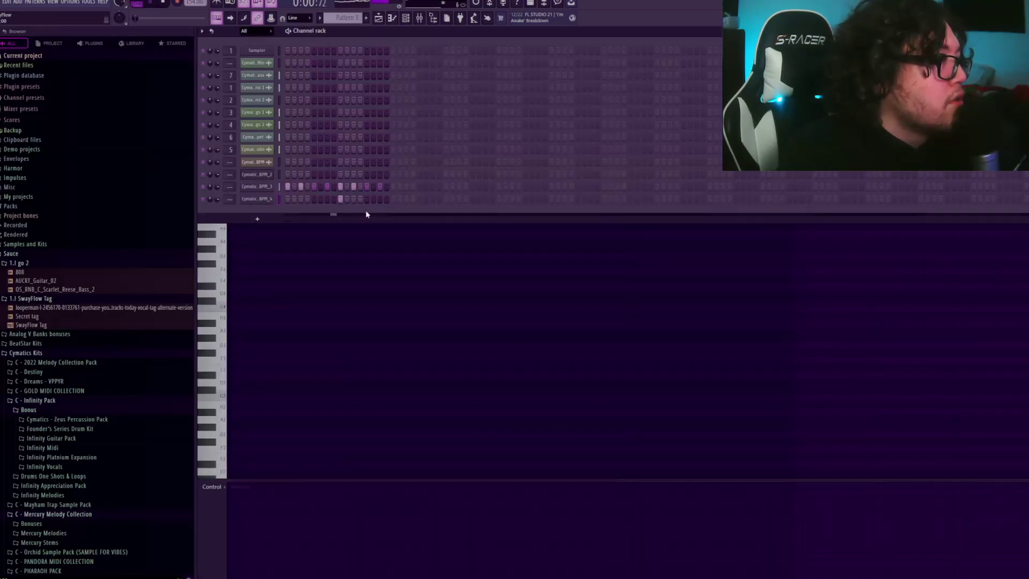
- Program steps for the chop, paint Pattern 2 clips along Track 10, and add the Blood Drum Loop
click(269, 202)
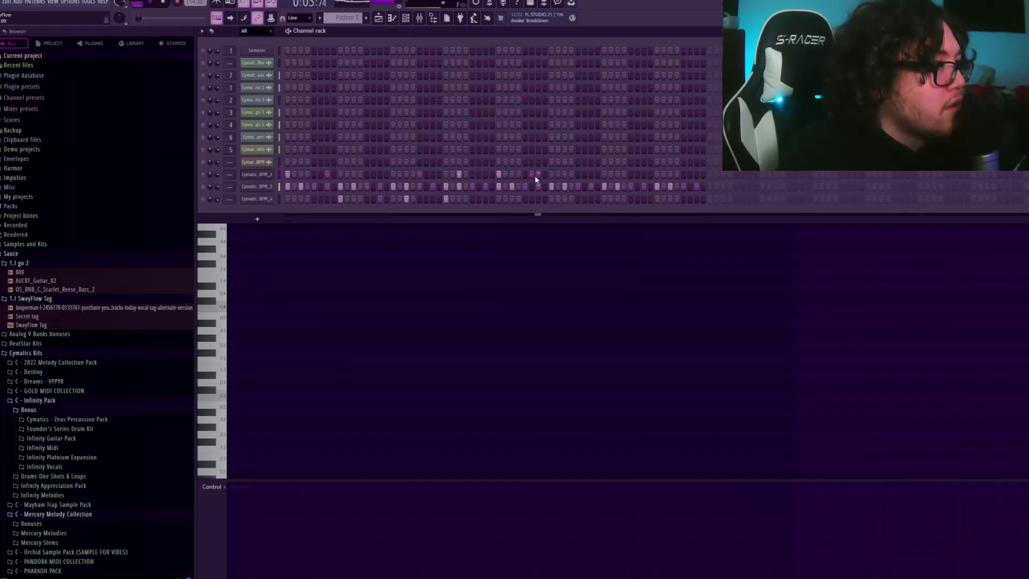
click(264, 174)
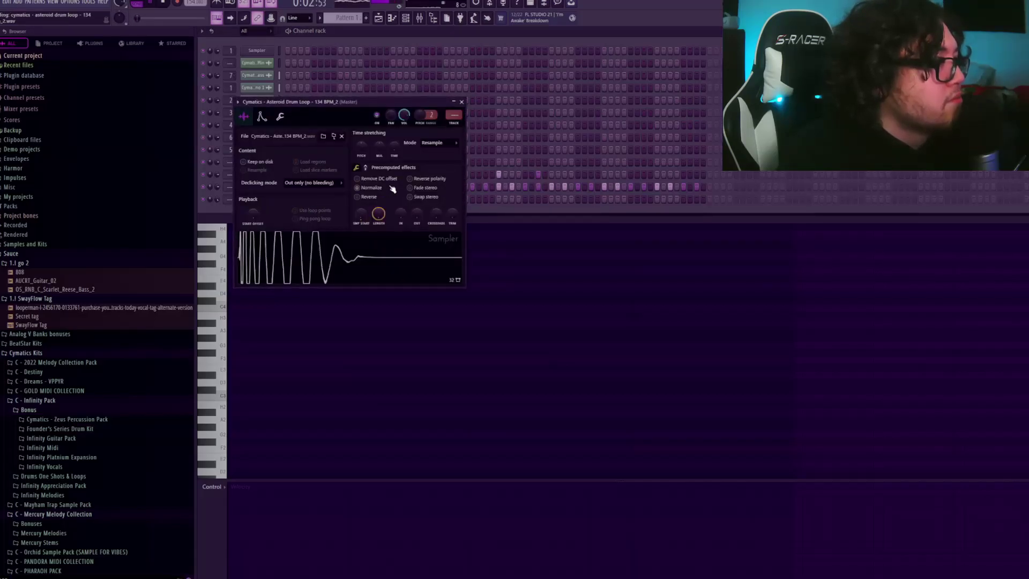
key(F5)
drag(564, 262, 765, 274)
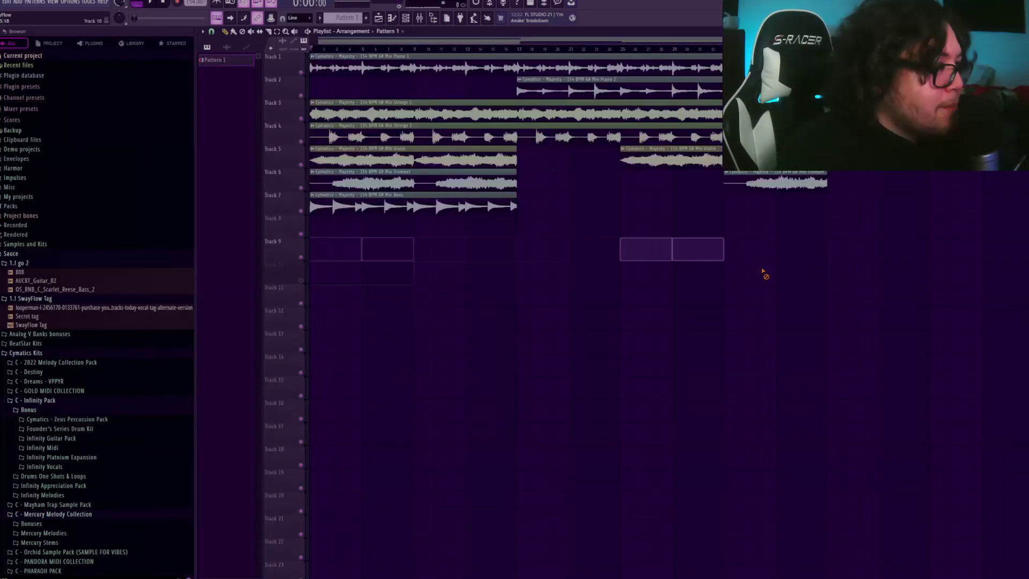
scroll(80, 321, down, 15)
mouse_move(81, 384)
mouse_down()
mouse_move(83, 399)
mouse_move(79, 340)
mouse_up()
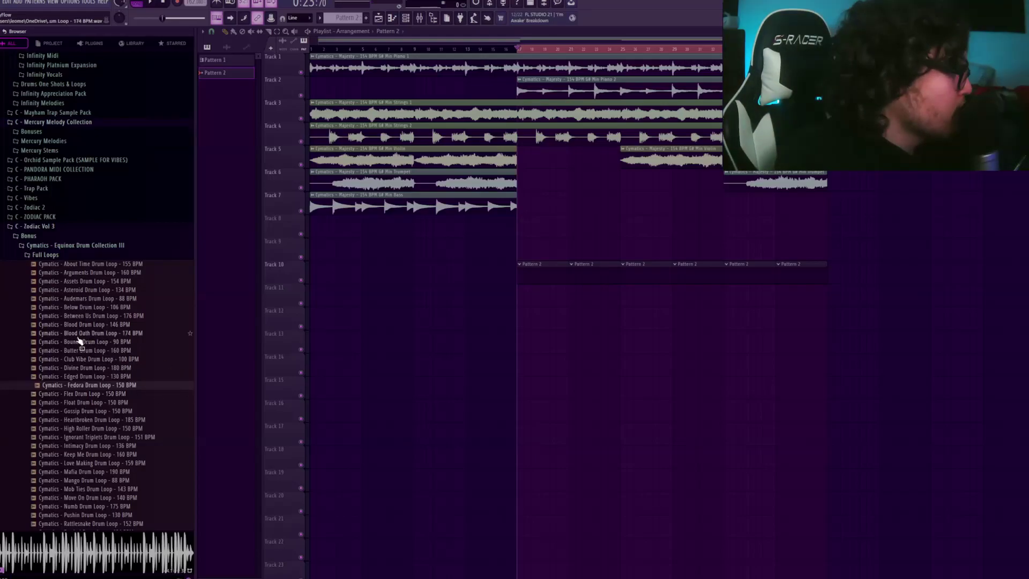
drag(80, 325, 541, 258)
- Open the Blood Drum Loop in Edison and select a hit to chop
double_click(541, 252)
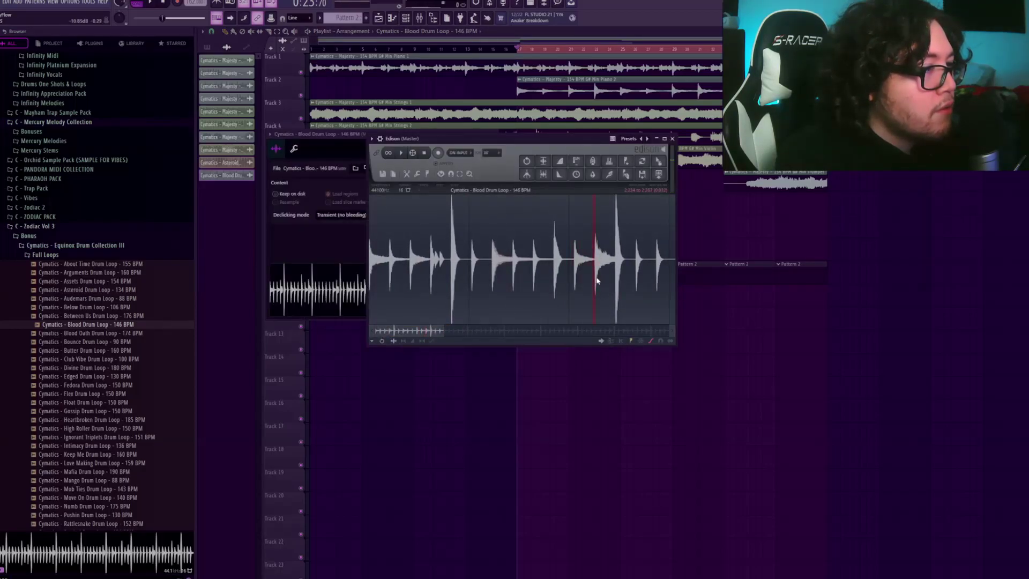
drag(538, 286, 495, 276)
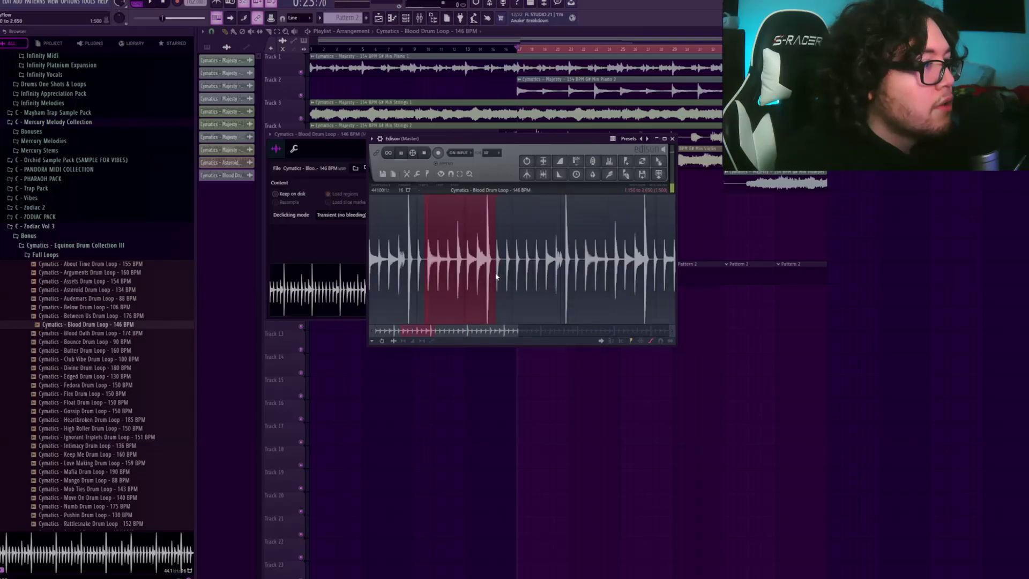
scroll(484, 278, up, 3)
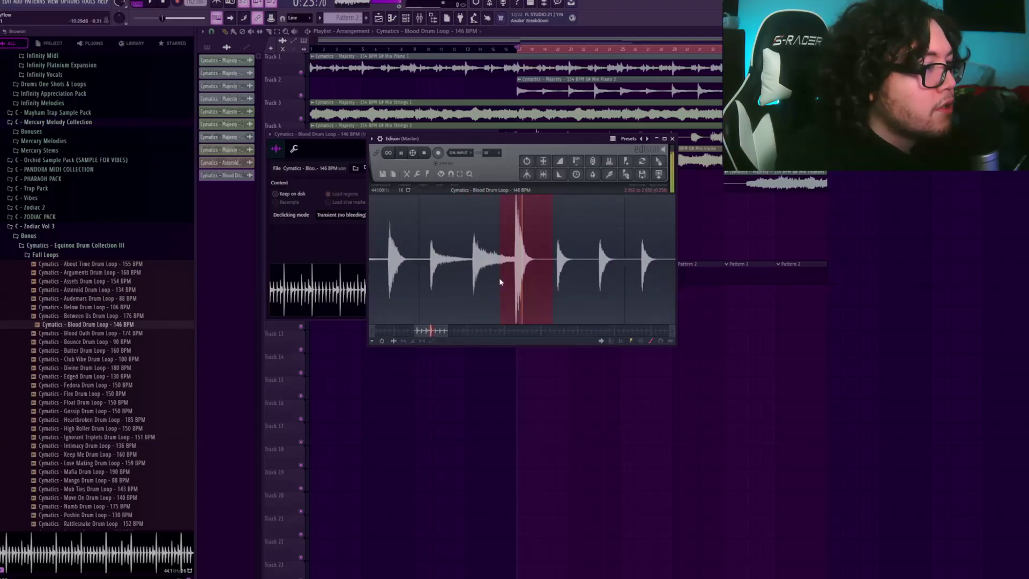
scroll(480, 279, up, 3)
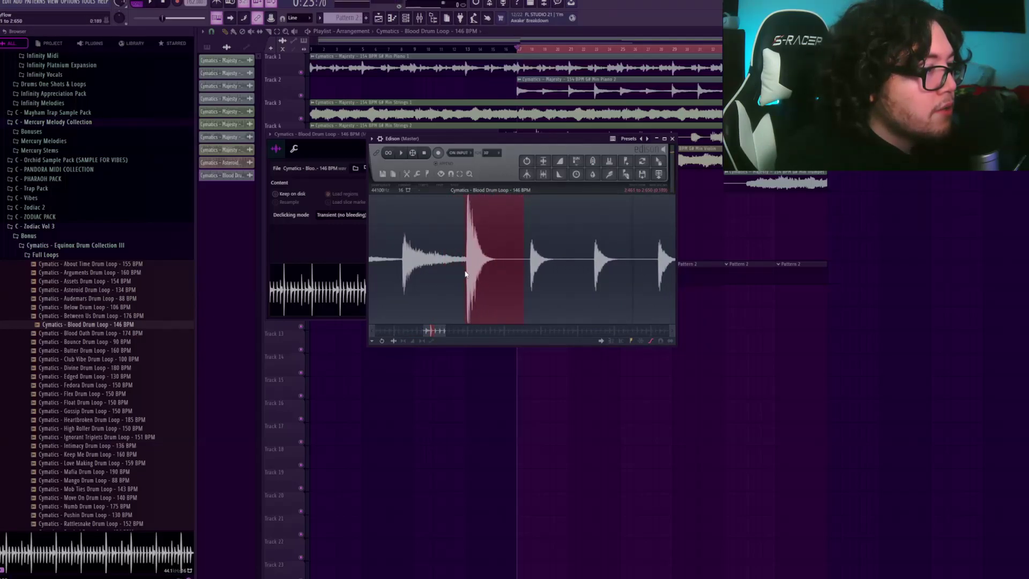
scroll(471, 271, up, 2)
- Add two hits of the Blood Drum chop in the pattern
key(F7)
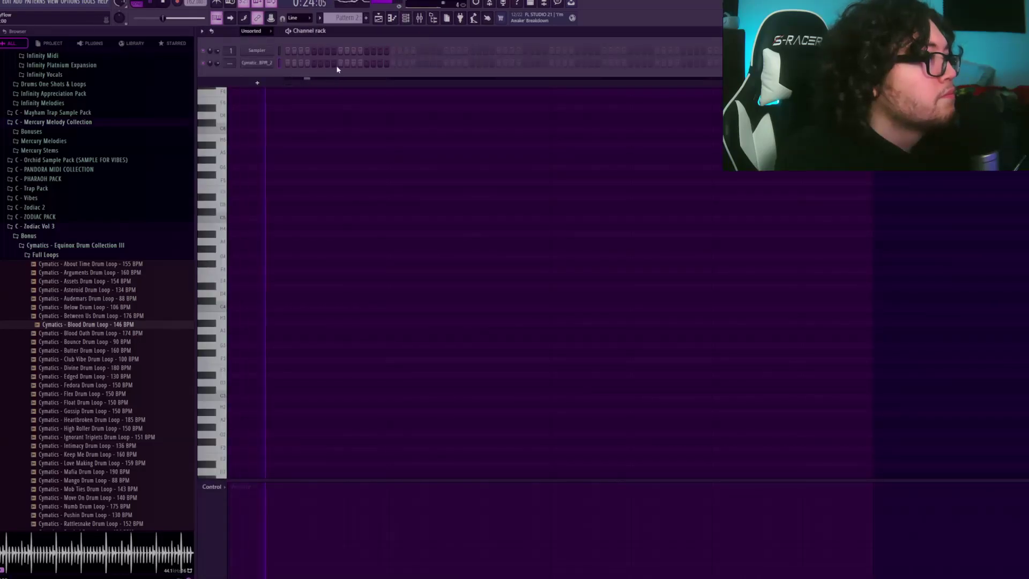
click(341, 63)
click(380, 64)
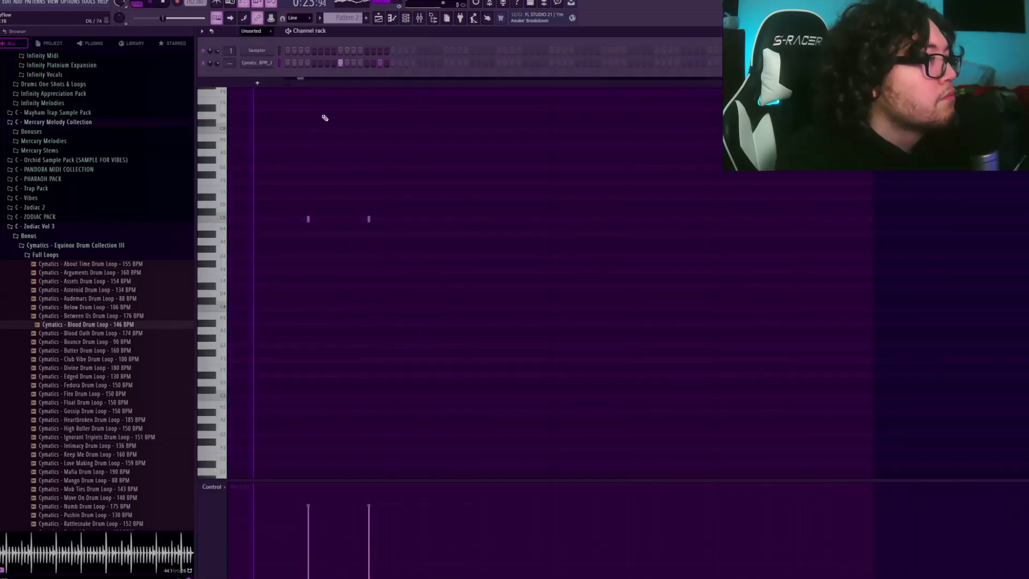
click(257, 63)
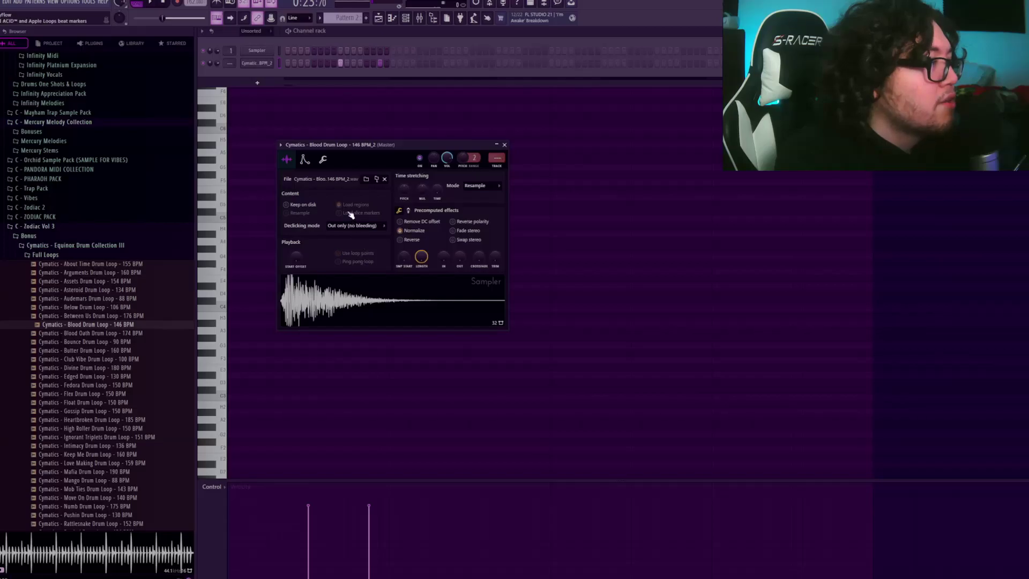
key(F7)
- Play back the pattern and check the chop channel's polyphony and arpeggiator settings
key(space)
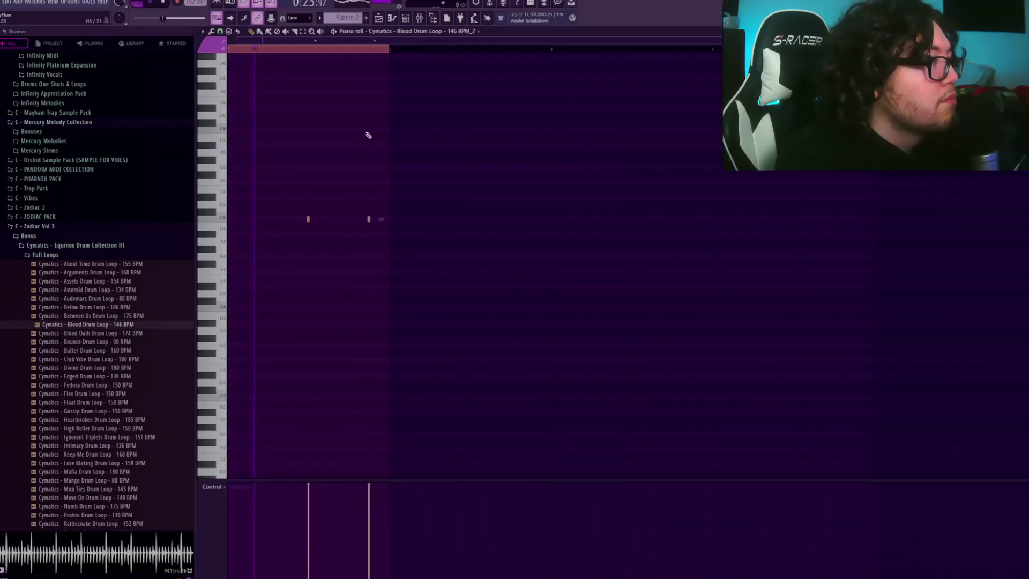
key(F6)
key(space)
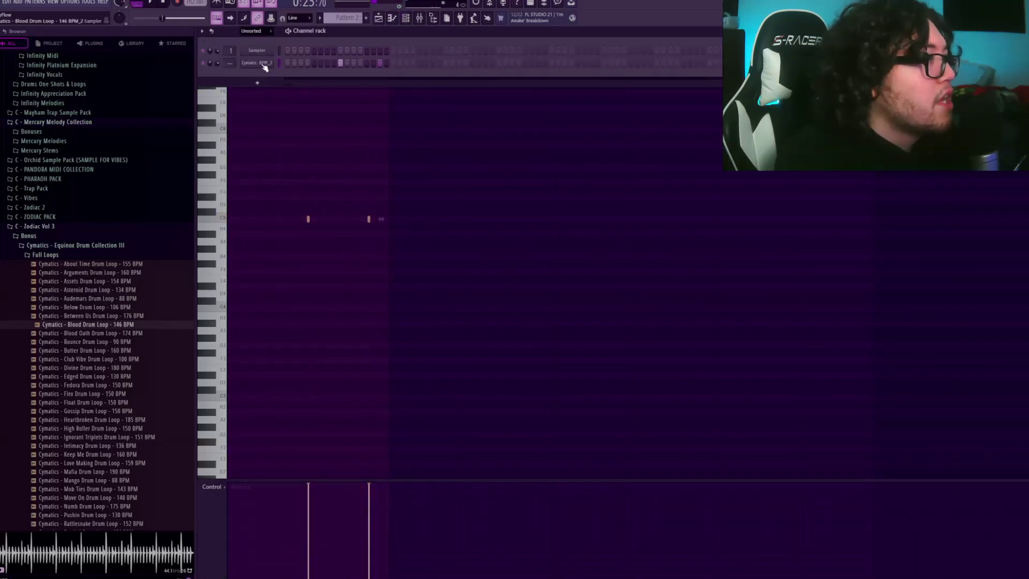
click(262, 64)
click(323, 161)
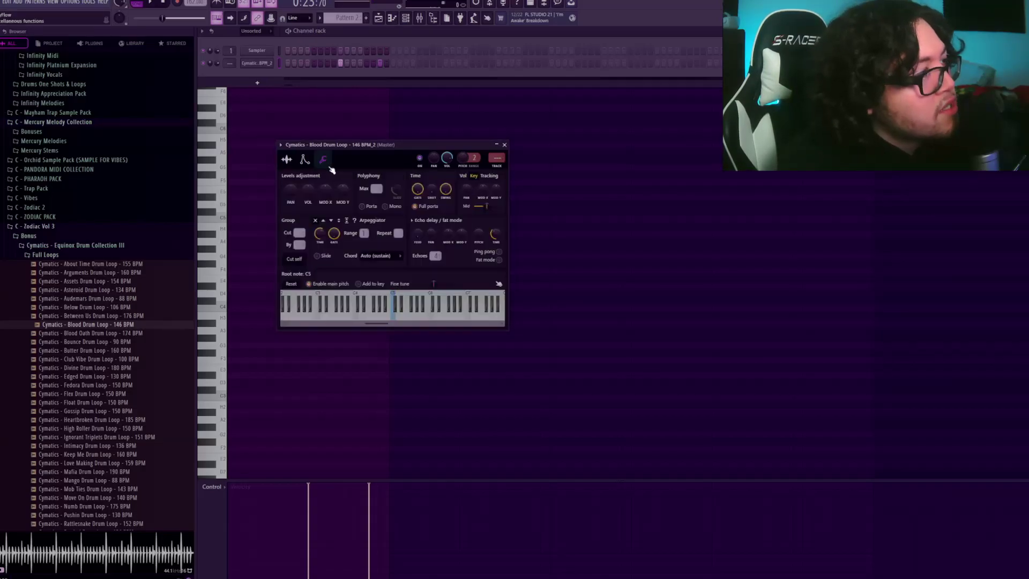
key(space)
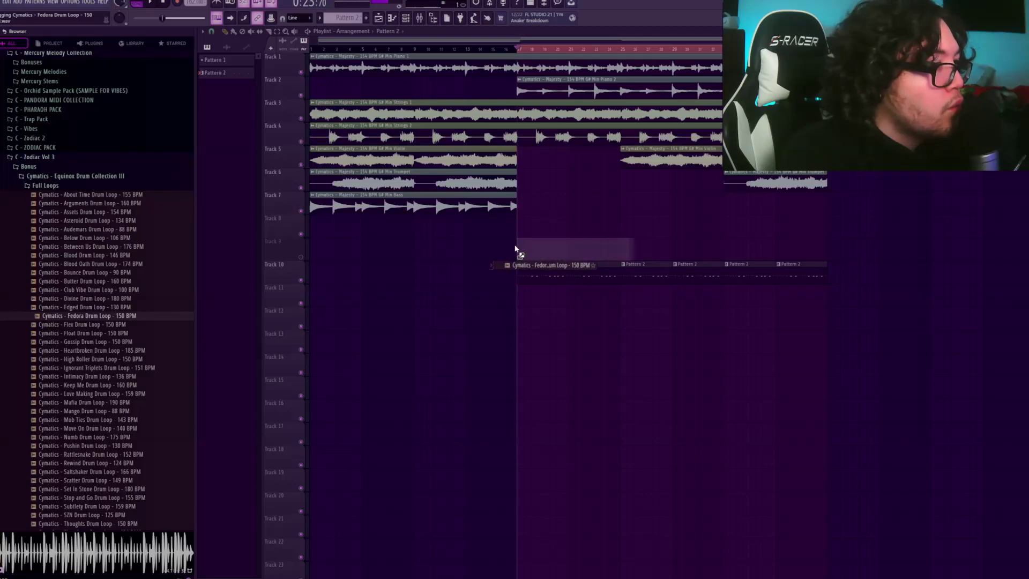
- Chop a slice of the Fedora Drum Loop into its own channel
double_click(532, 243)
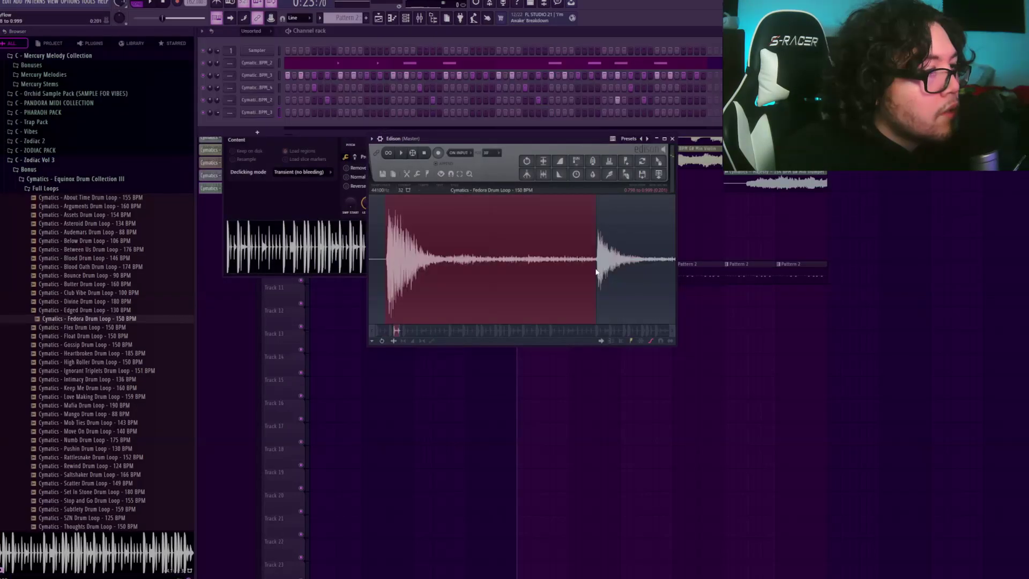
drag(659, 160, 678, 162)
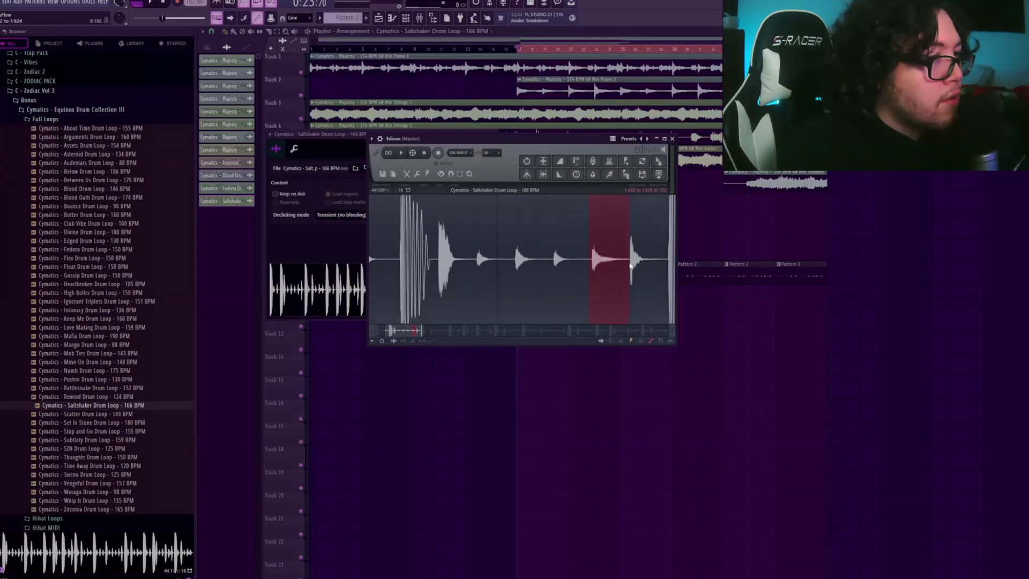
scroll(631, 266, up, 5)
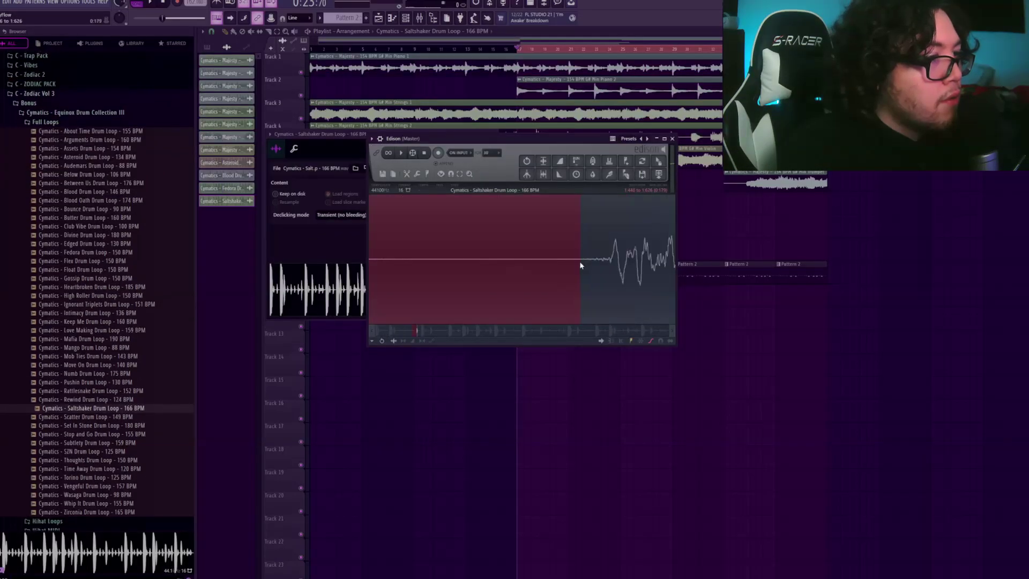
scroll(580, 261, up, 2)
scroll(592, 254, down, 3)
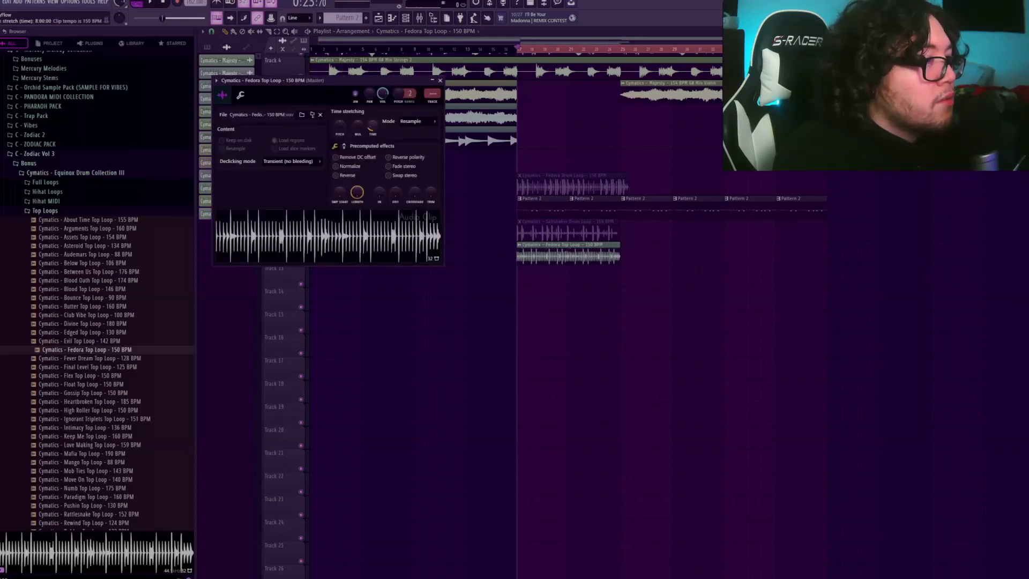
- Normalize the Fedora Top Loop sample and set its time-stretching mode to Stretch
click(335, 166)
click(417, 121)
click(409, 145)
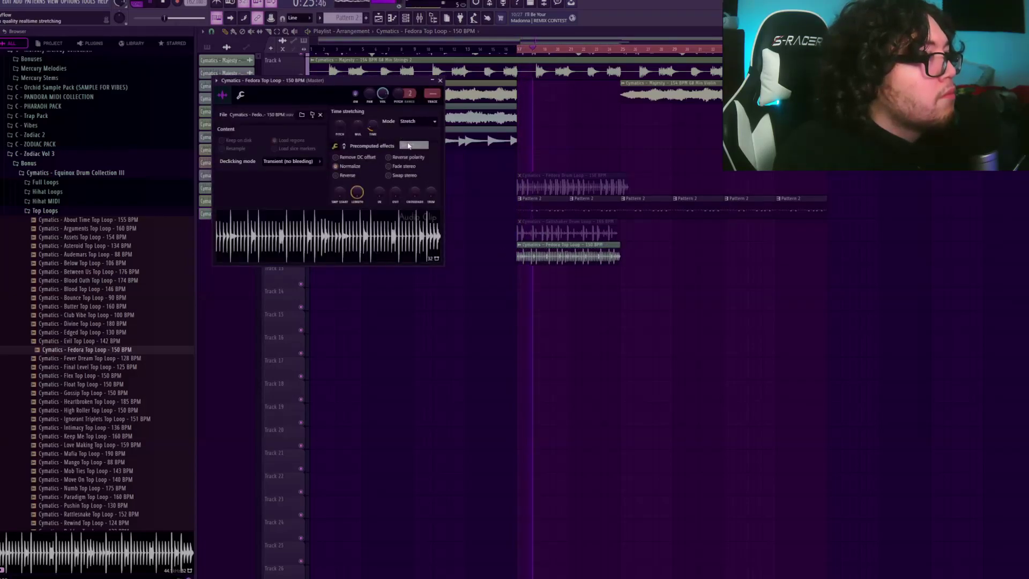
click(656, 302)
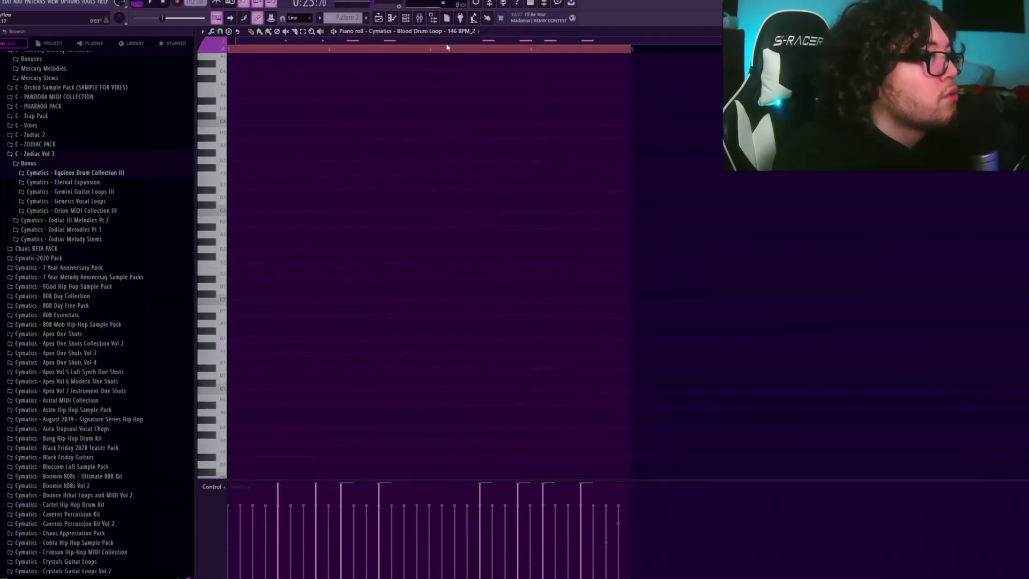
- Draw two C5 notes for the Fedora chop, removing its attack and lengthening hold
click(370, 32)
click(429, 179)
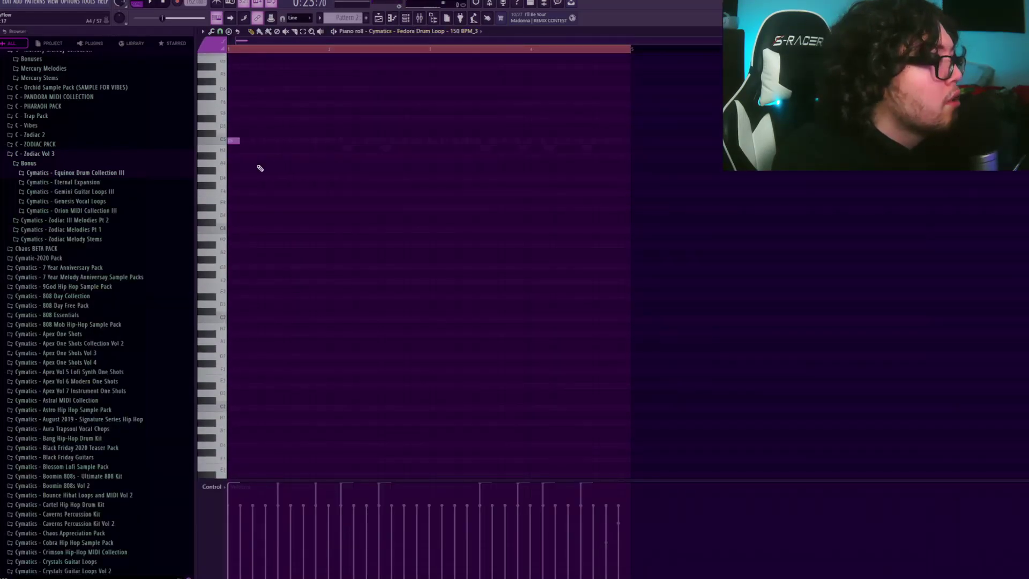
click(270, 141)
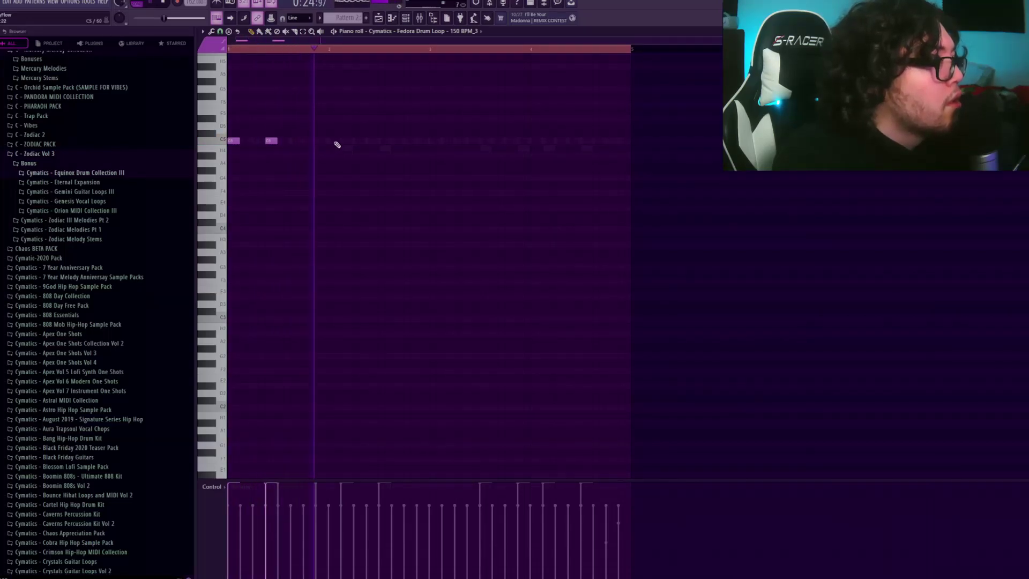
click(358, 141)
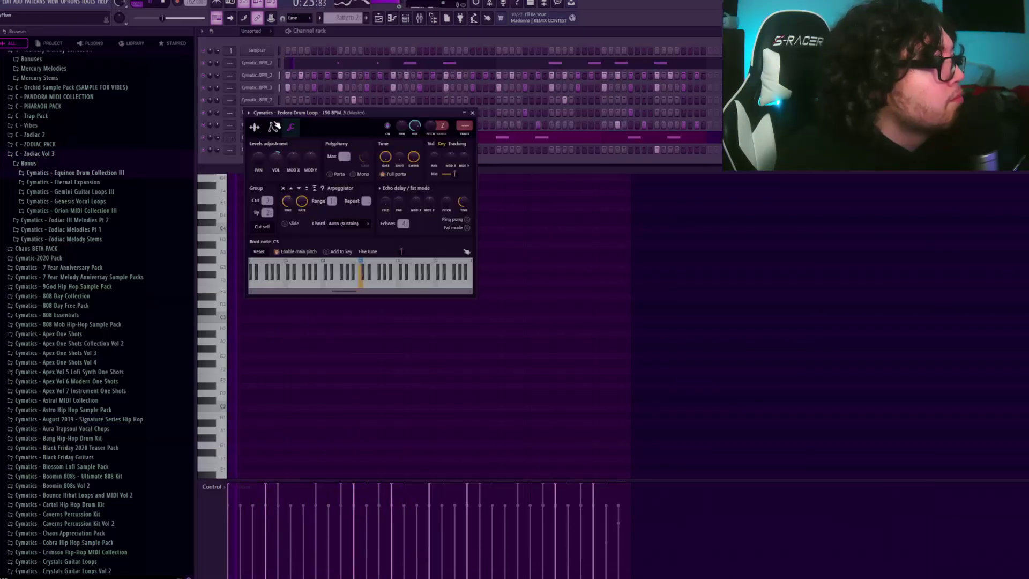
drag(285, 208, 317, 215)
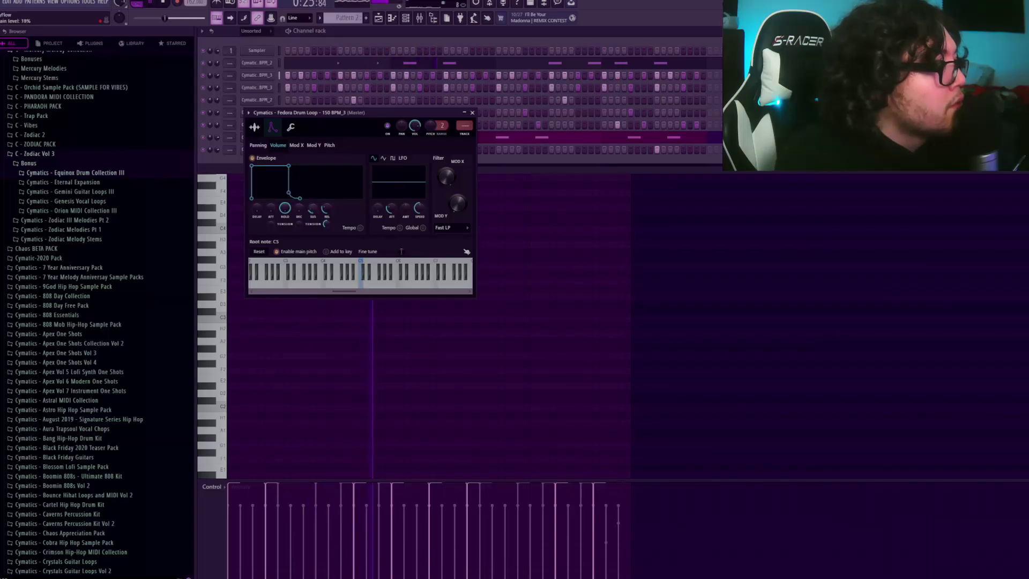
click(536, 263)
scroll(509, 214, down, 1)
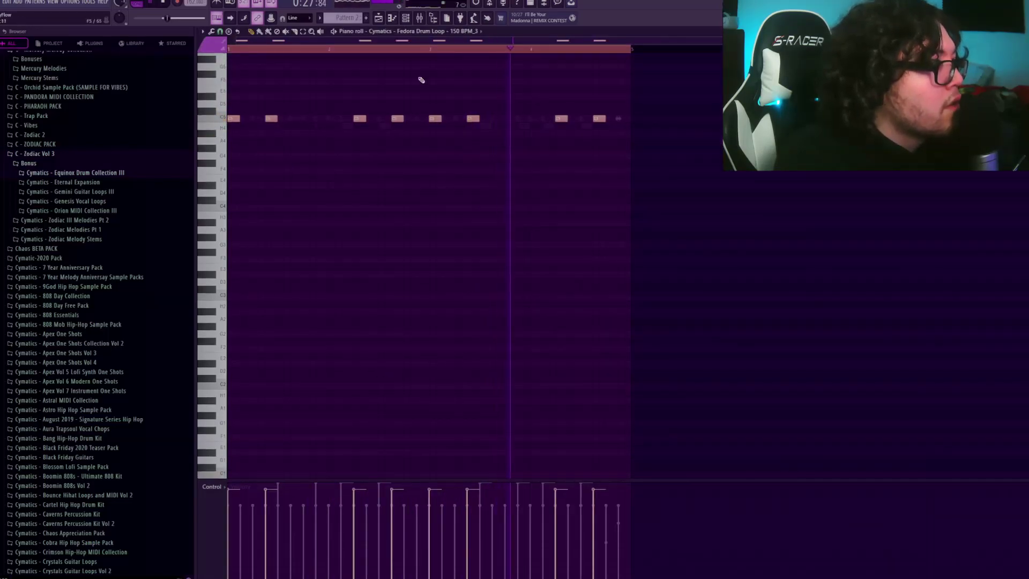
key(F5)
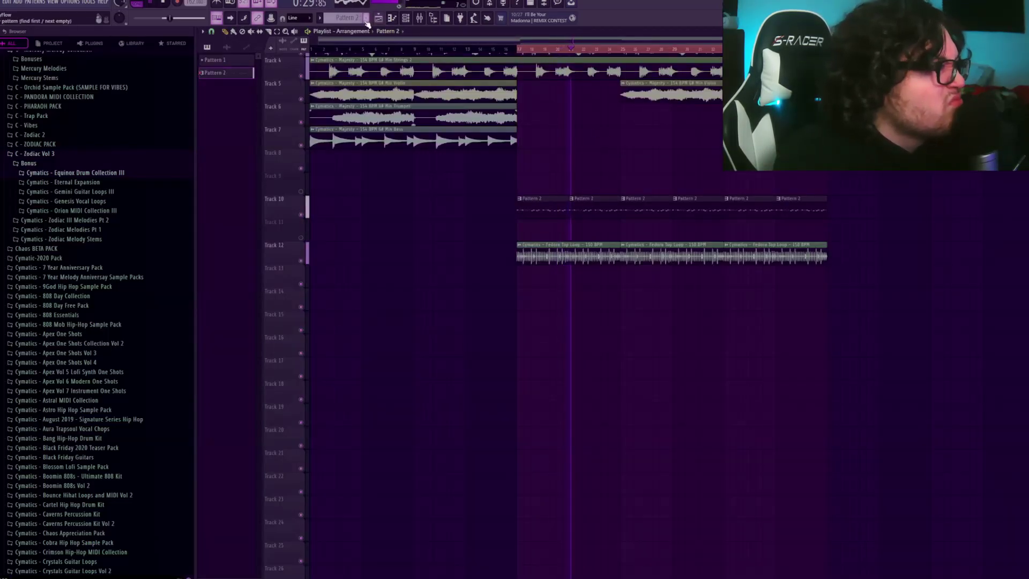
- Lay Pattern 3 clips along Track 11, show the full browser tree, and stop playback
click(366, 18)
drag(750, 231, 576, 231)
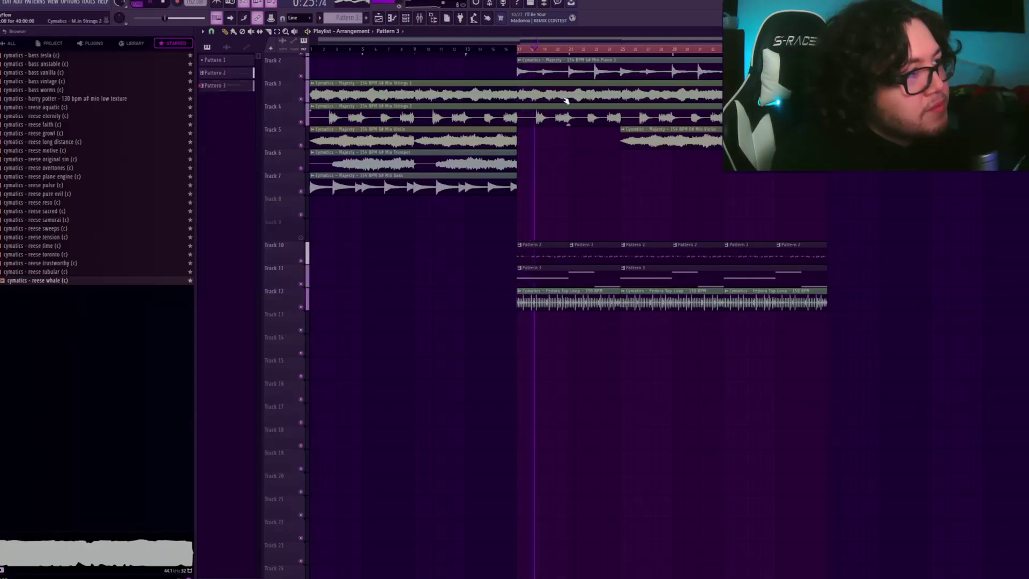
scroll(557, 107, right, 5)
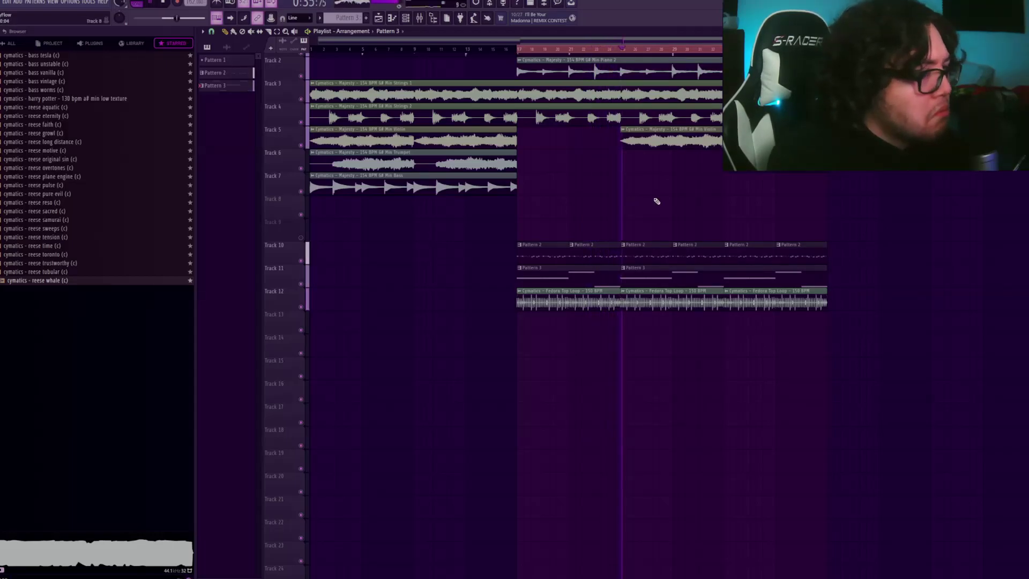
click(9, 43)
key(space)
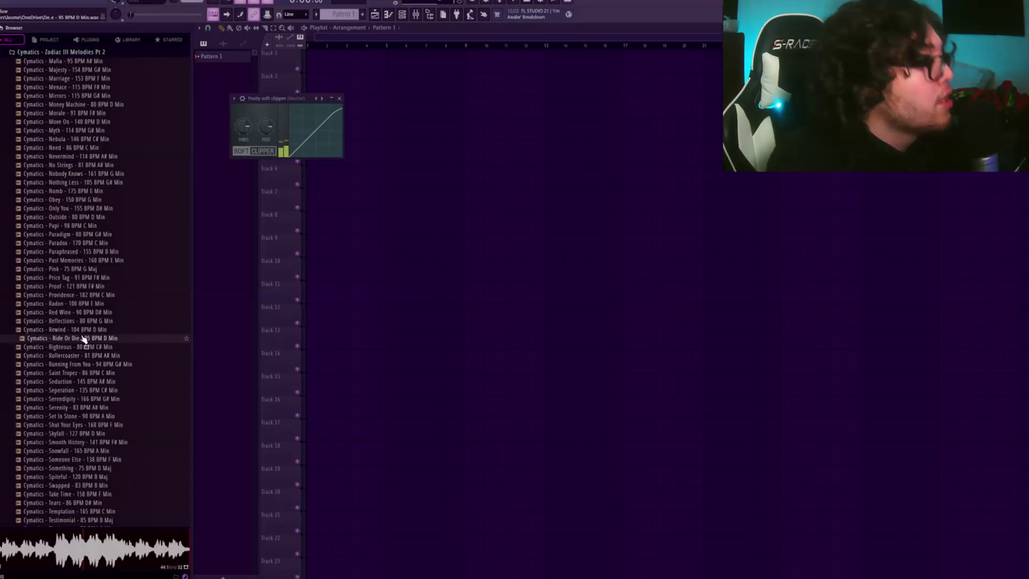
- Load the Ride Or Die MIDI into the Piano roll, audition it, and nudge one note down a semitone
scroll(83, 348, up, 10)
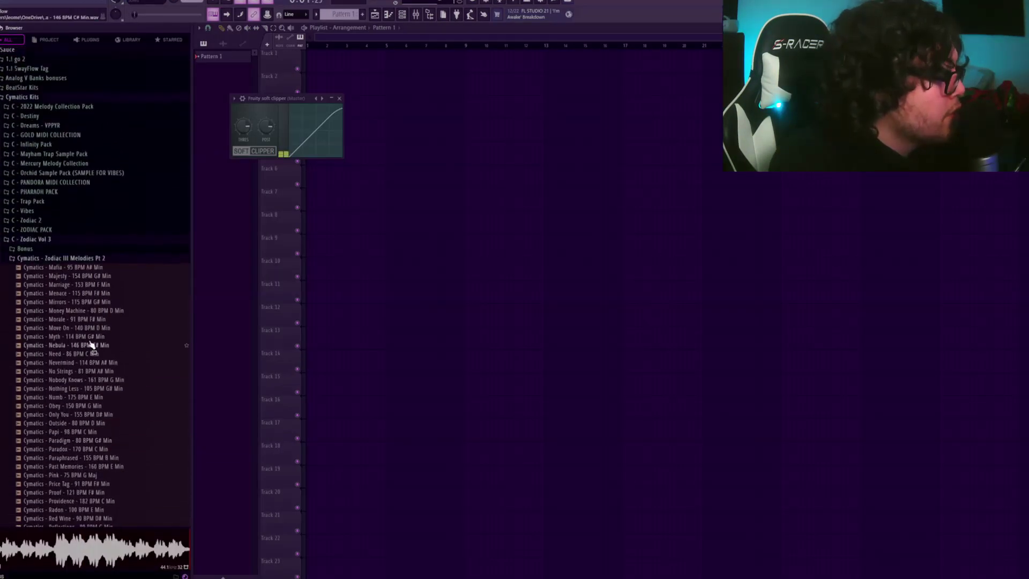
click(48, 260)
click(91, 298)
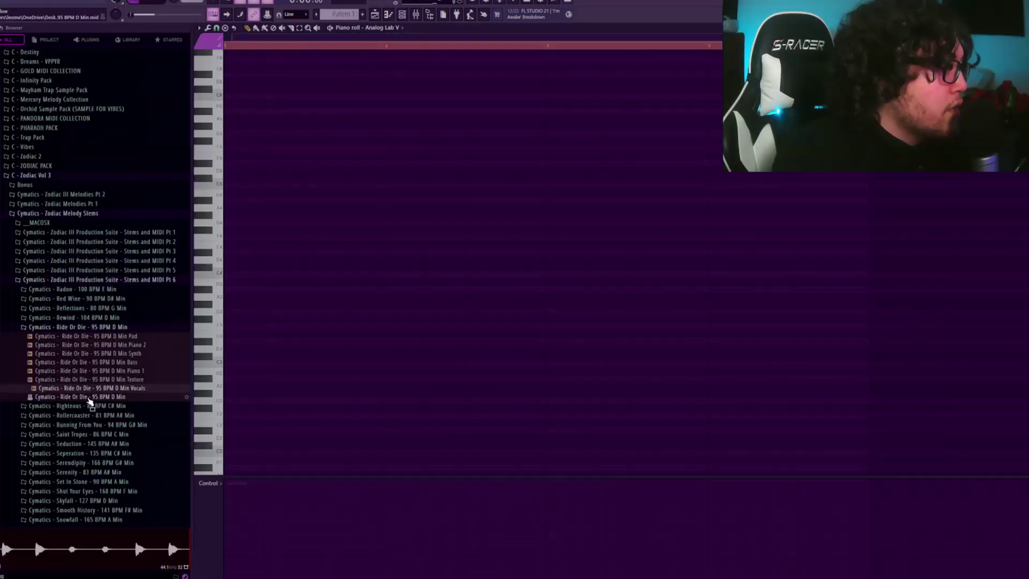
drag(90, 401, 345, 131)
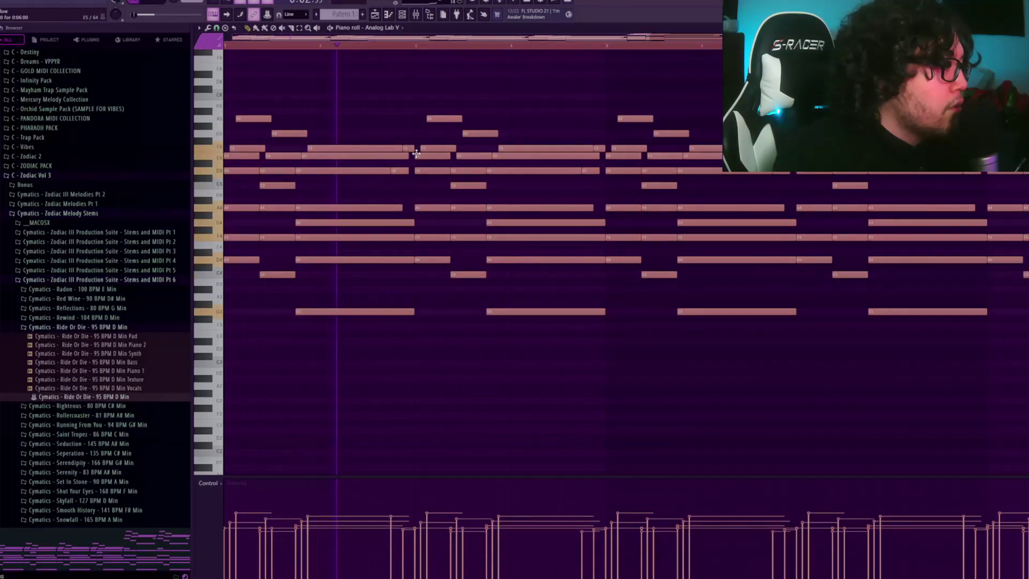
key(space)
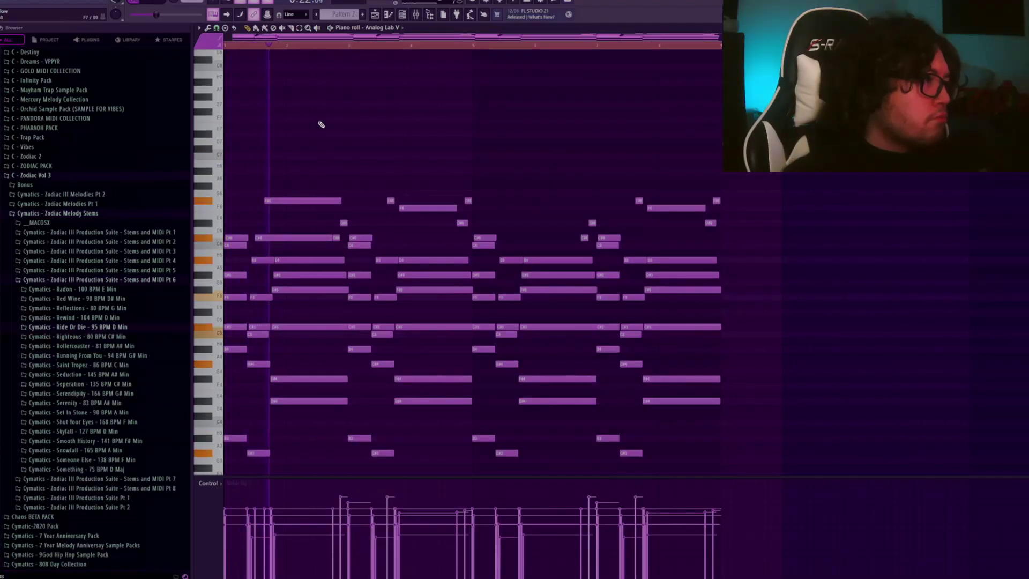
key(ctrl+z)
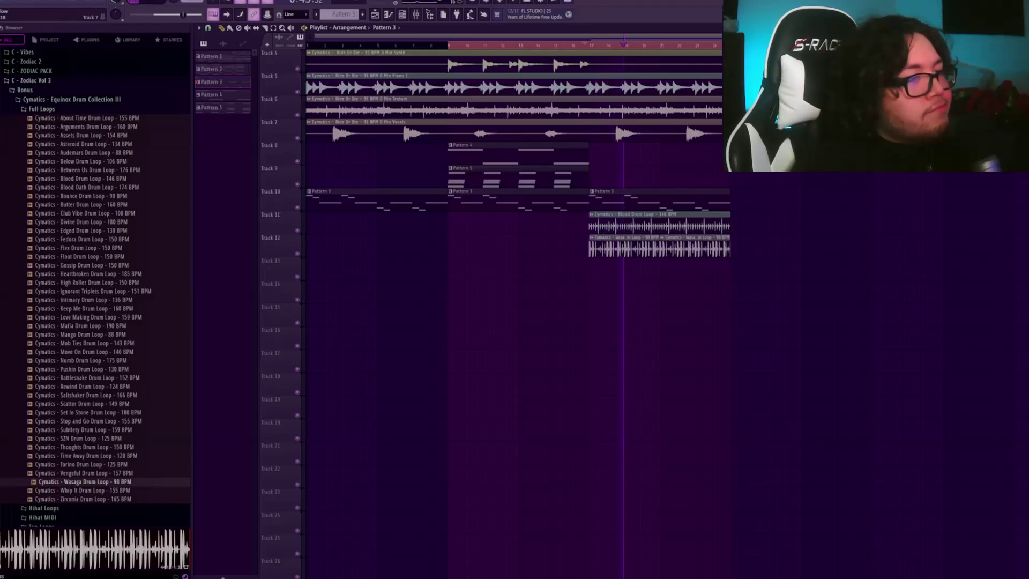
key(space)
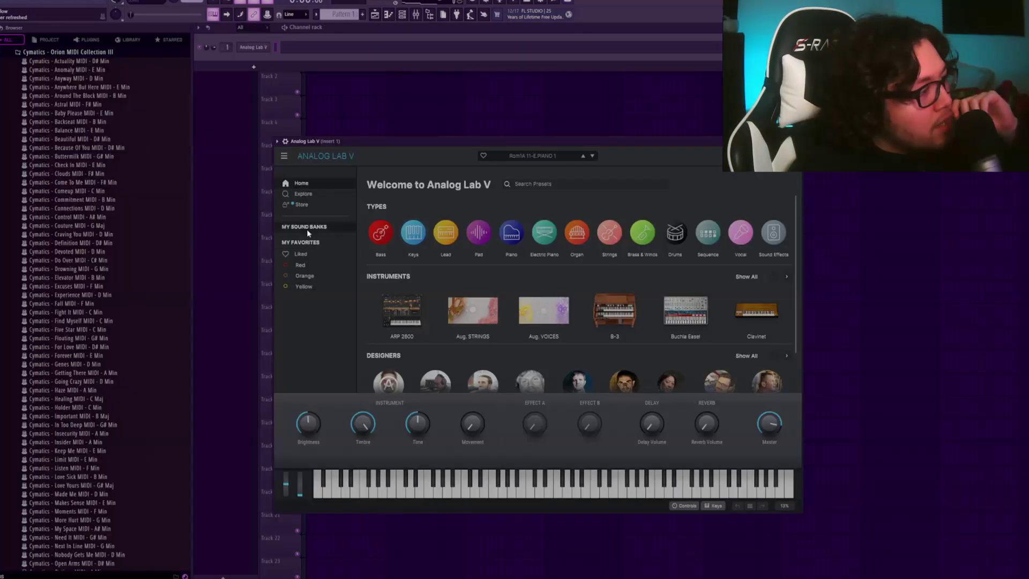
- Audition the Orion Going Crazy and Haze MIDI melodies in the Piano roll, then stop playback
key(F7)
drag(75, 380, 362, 355)
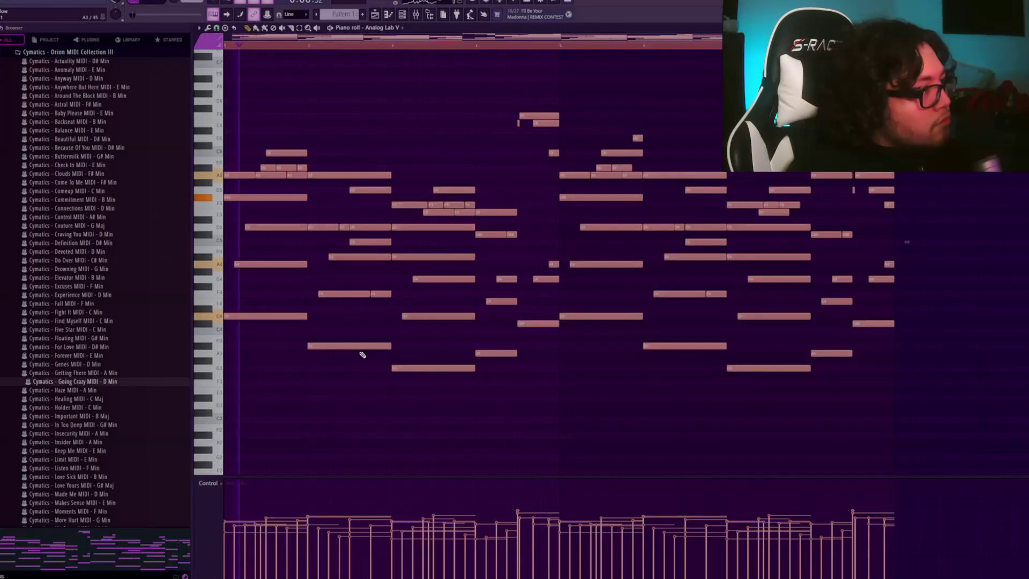
key(Down)
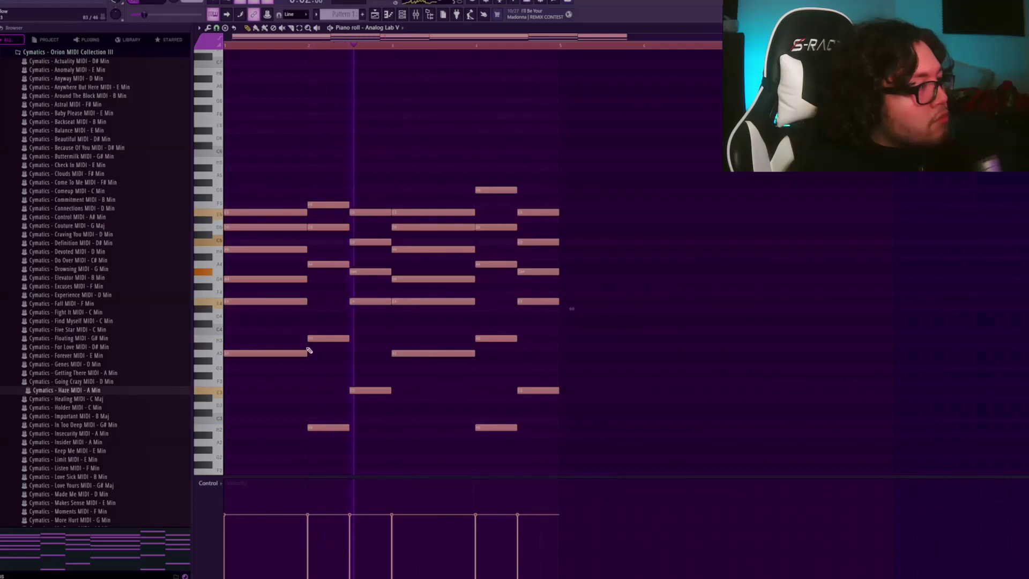
key(space)
key(F7)
click(106, 260)
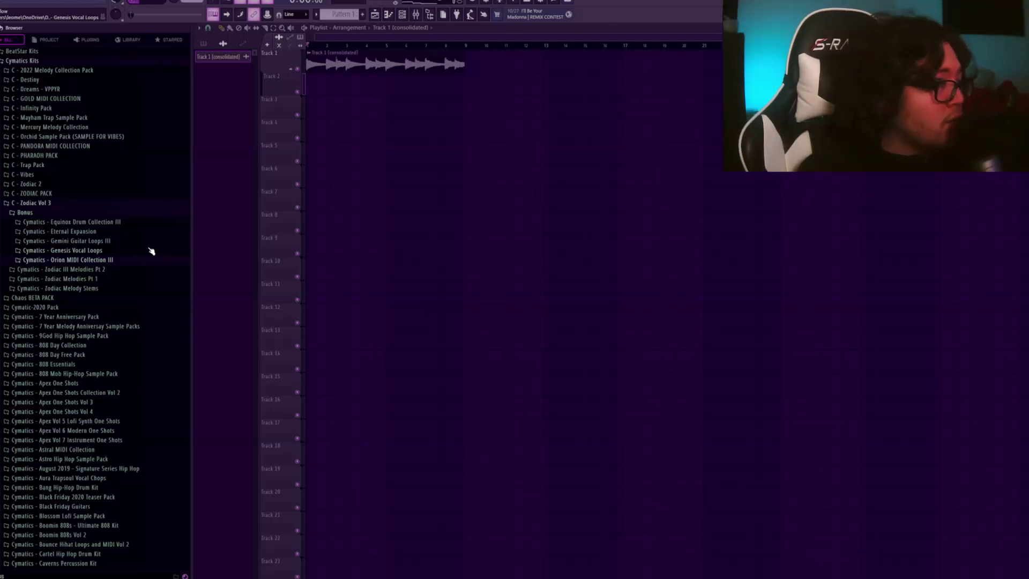
- Place the Core drums stem from Stems and MIDI Pt 2 on Track 7 and normalize it
scroll(83, 292, up, 1)
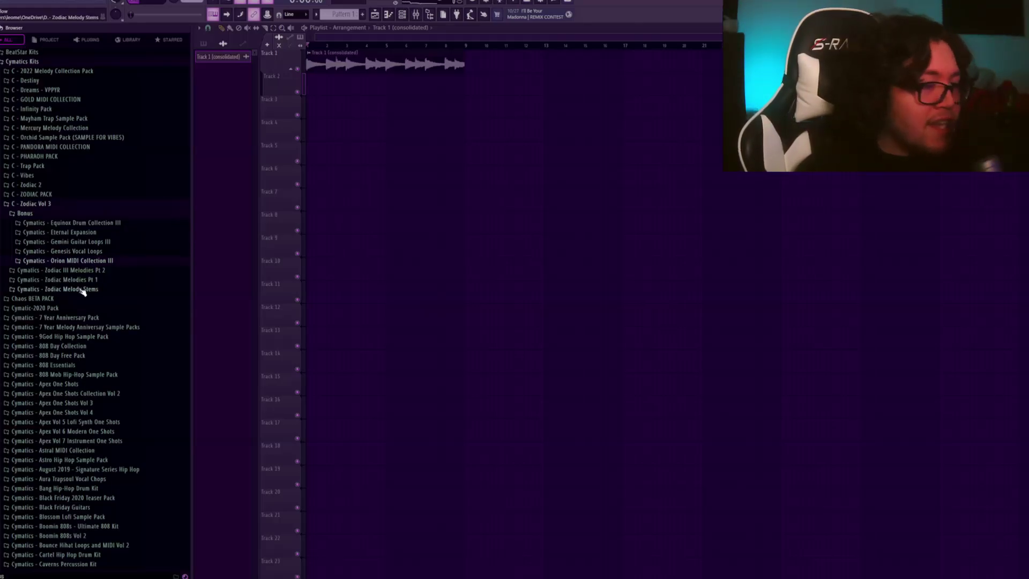
click(83, 290)
scroll(104, 292, down, 3)
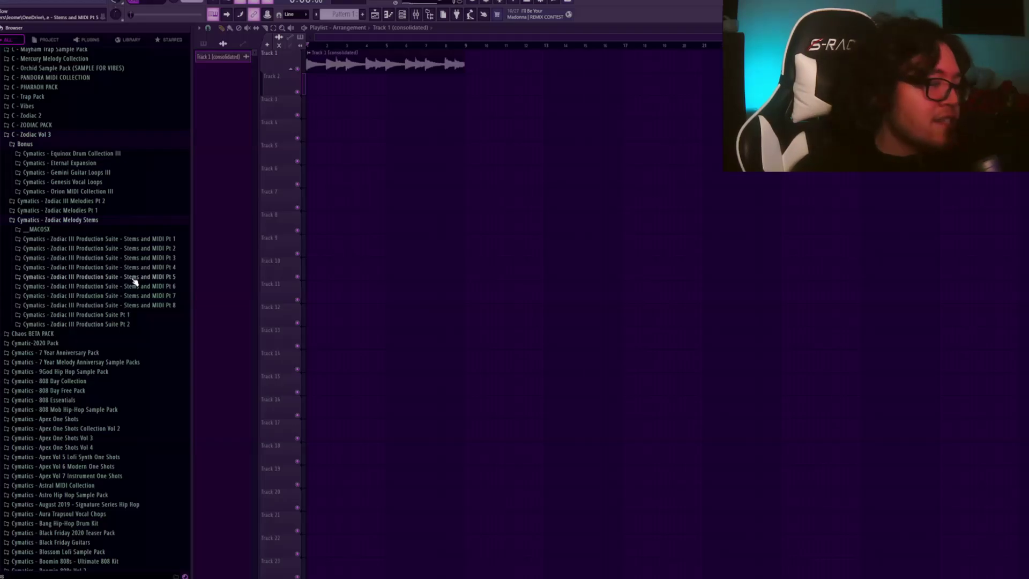
click(135, 249)
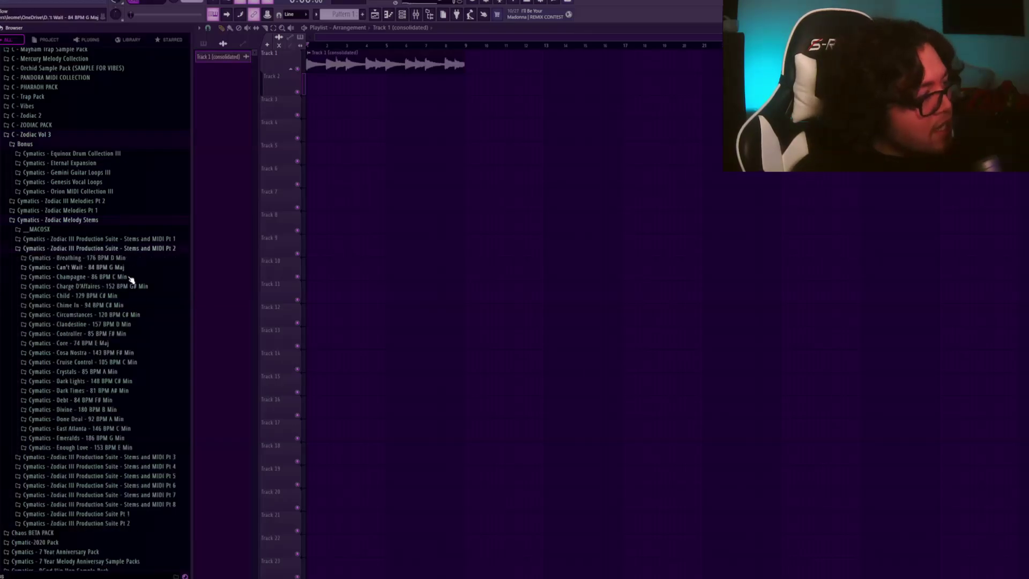
click(65, 324)
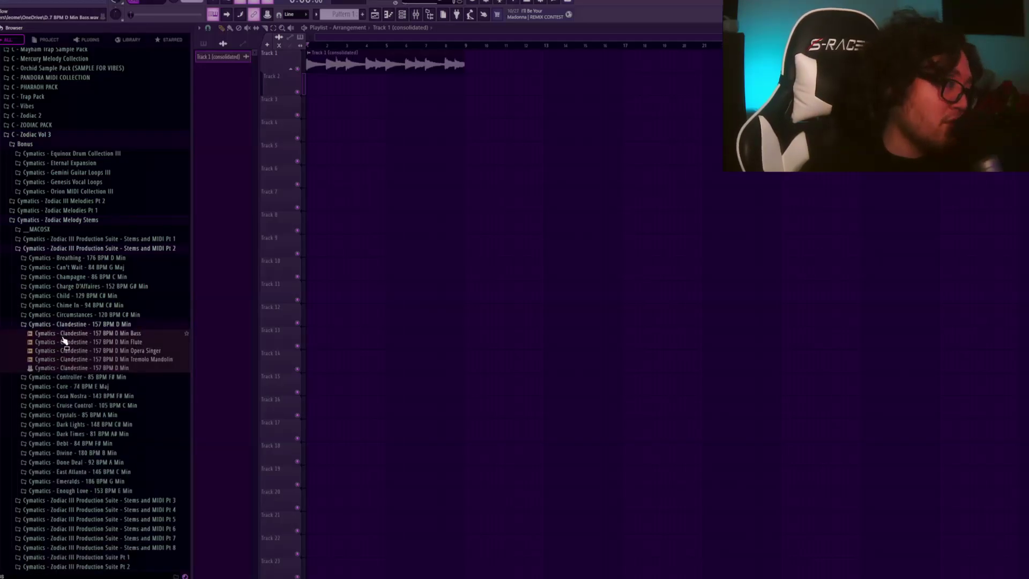
click(69, 386)
mouse_move(84, 364)
mouse_down()
mouse_move(366, 244)
mouse_move(356, 195)
mouse_up()
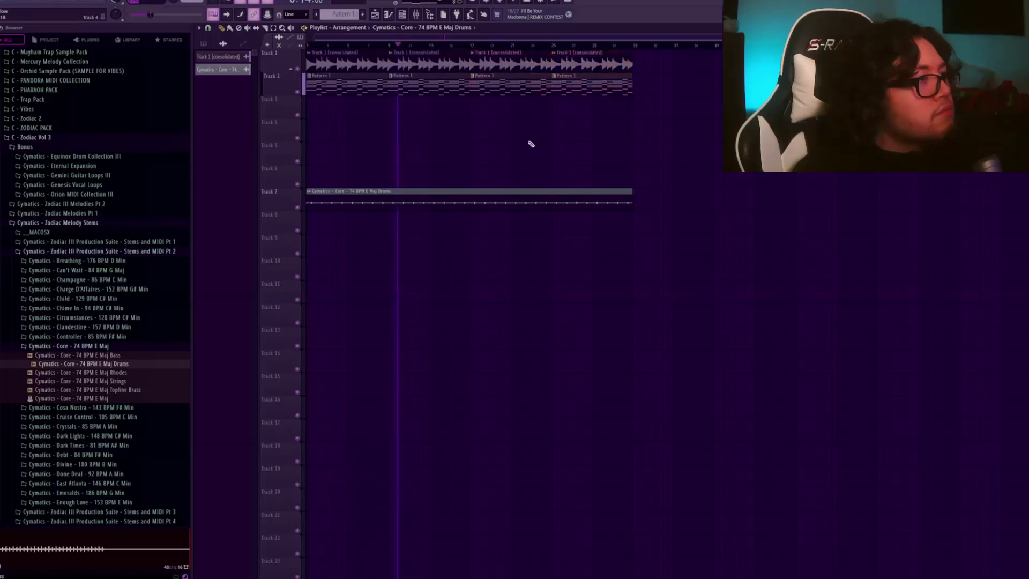
double_click(466, 204)
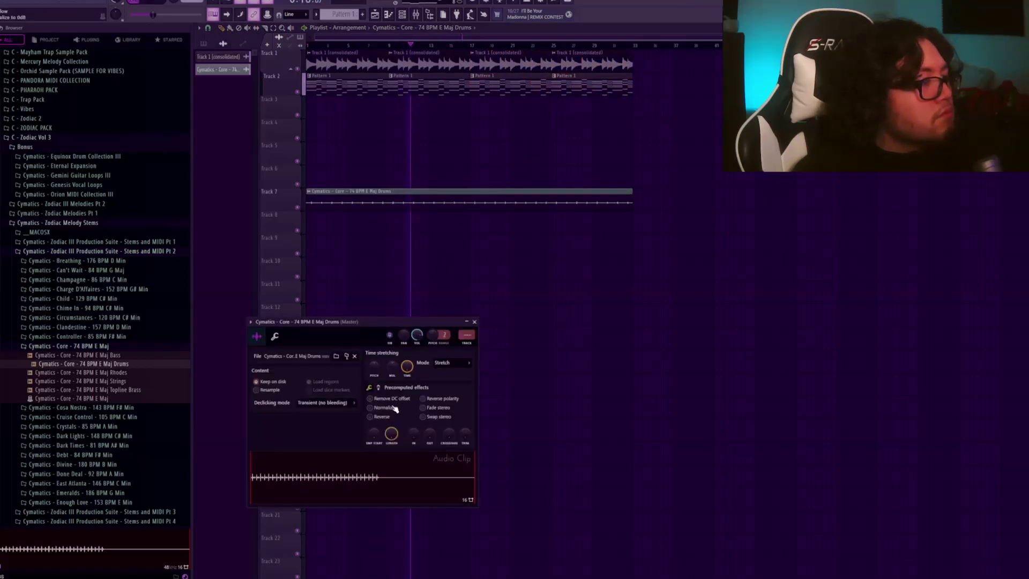
click(370, 408)
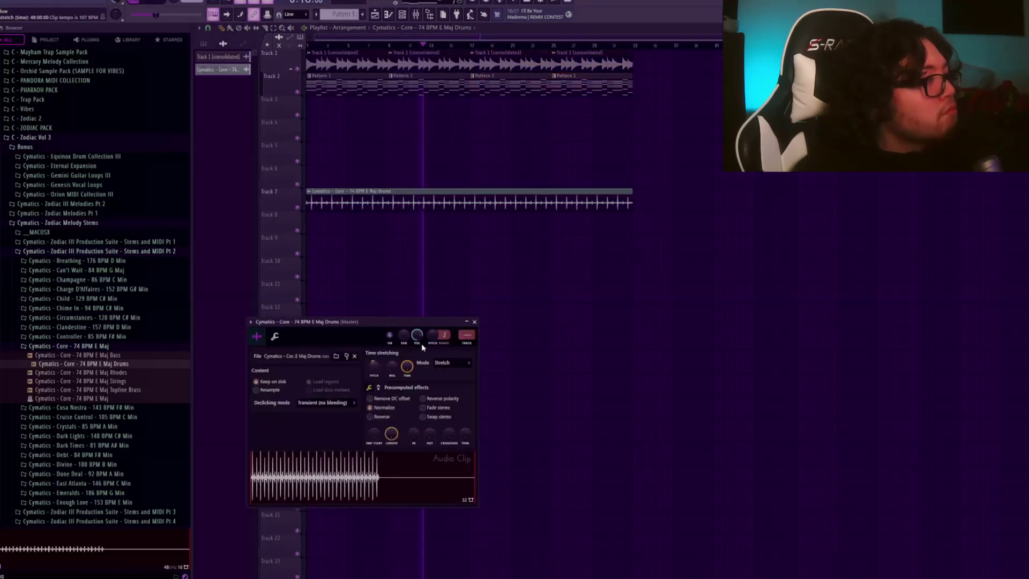
key(Escape)
- Preview Core Strings, then put the Cosa Nostra Piano Stab stem on Track 4
drag(123, 381, 134, 390)
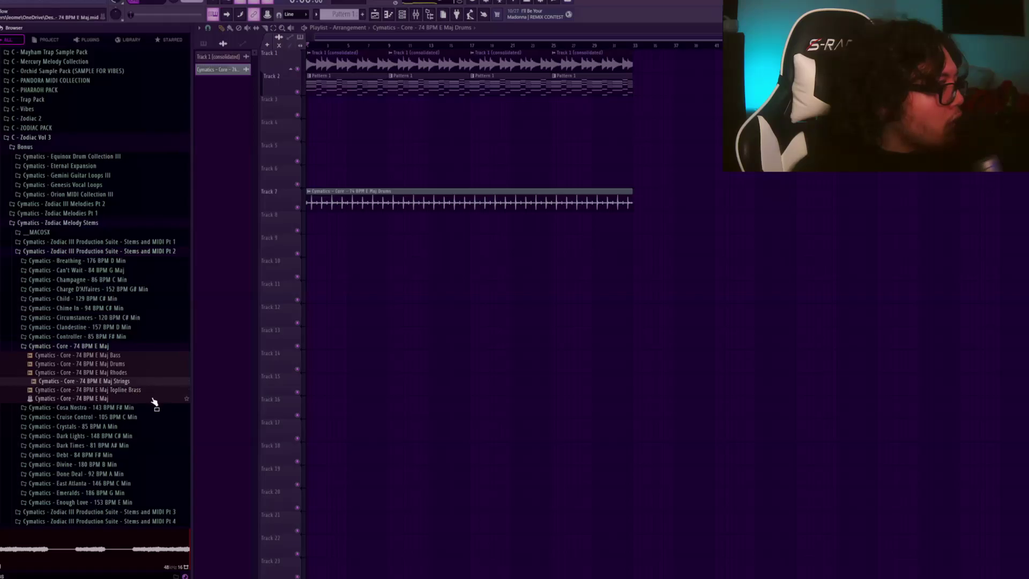
click(122, 390)
click(68, 346)
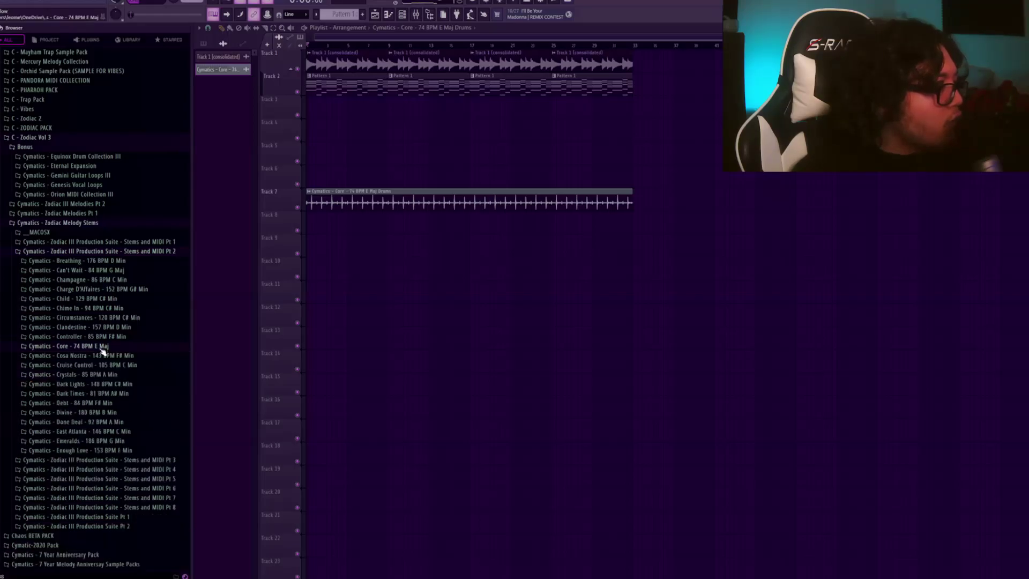
click(128, 399)
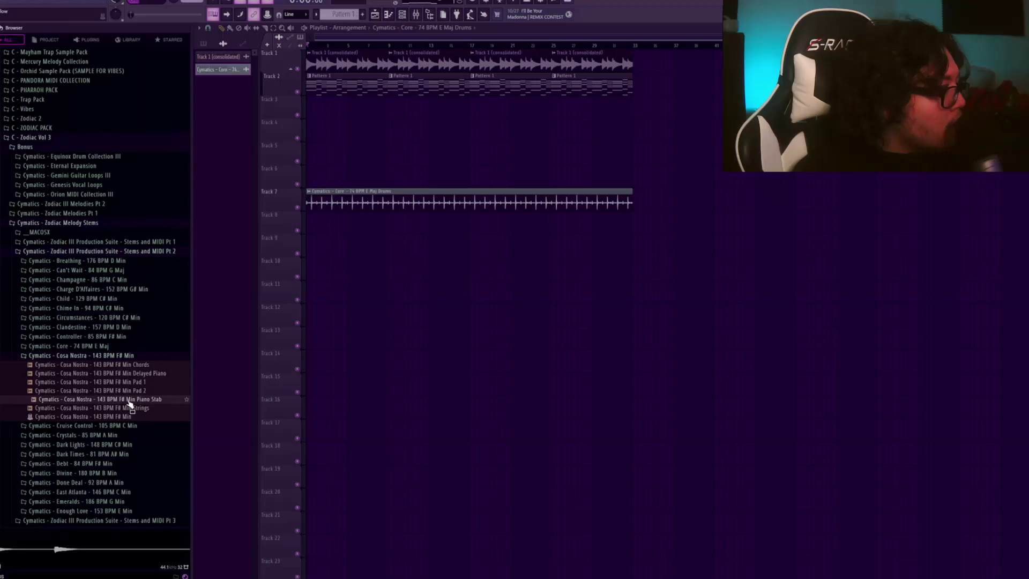
drag(128, 403, 332, 132)
double_click(412, 131)
key(Escape)
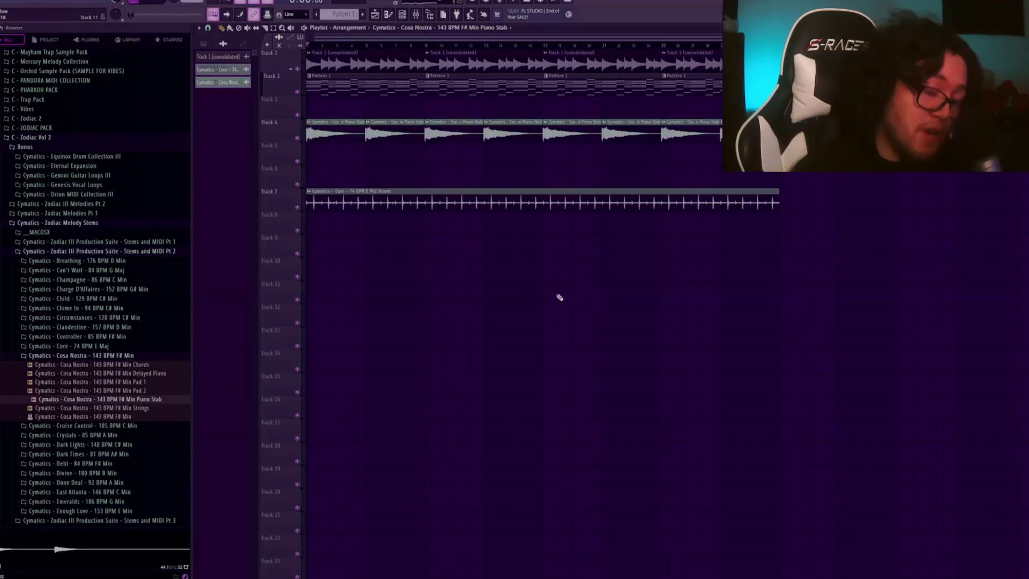
- Place the Cruise Control Accent on Track 6, normalized and routed to its own mixer insert
click(80, 425)
click(124, 374)
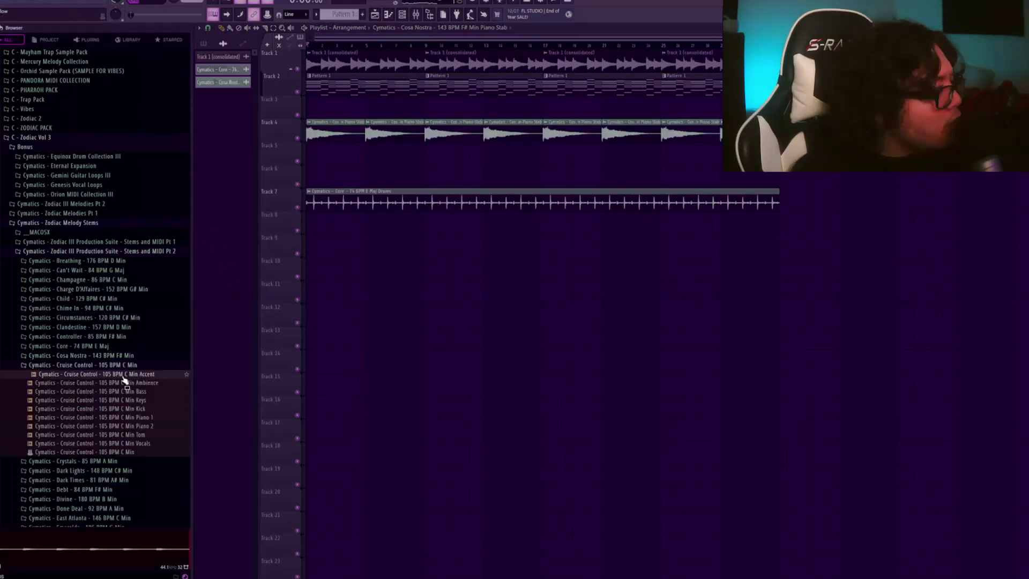
drag(140, 374, 375, 174)
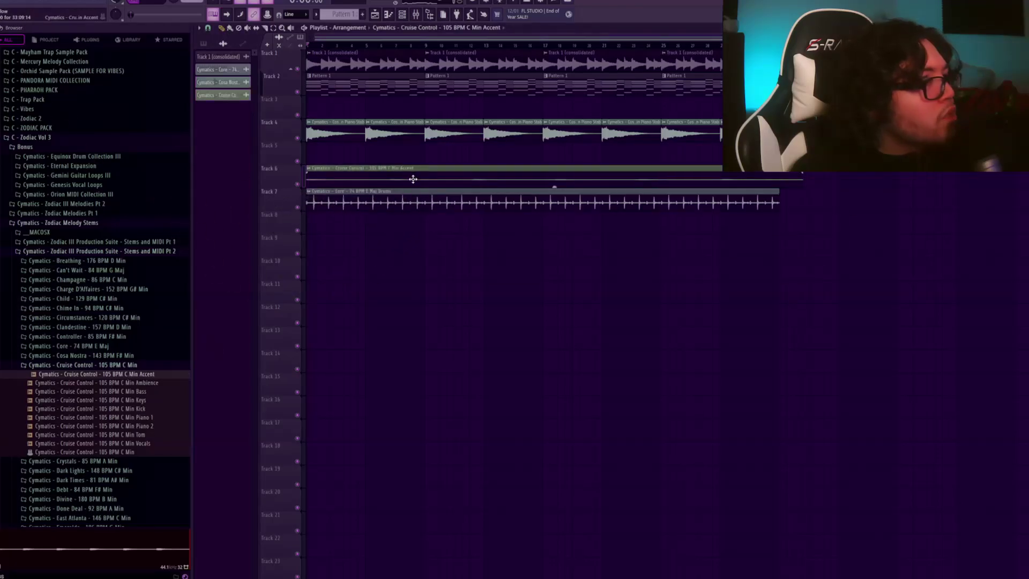
double_click(387, 180)
click(397, 226)
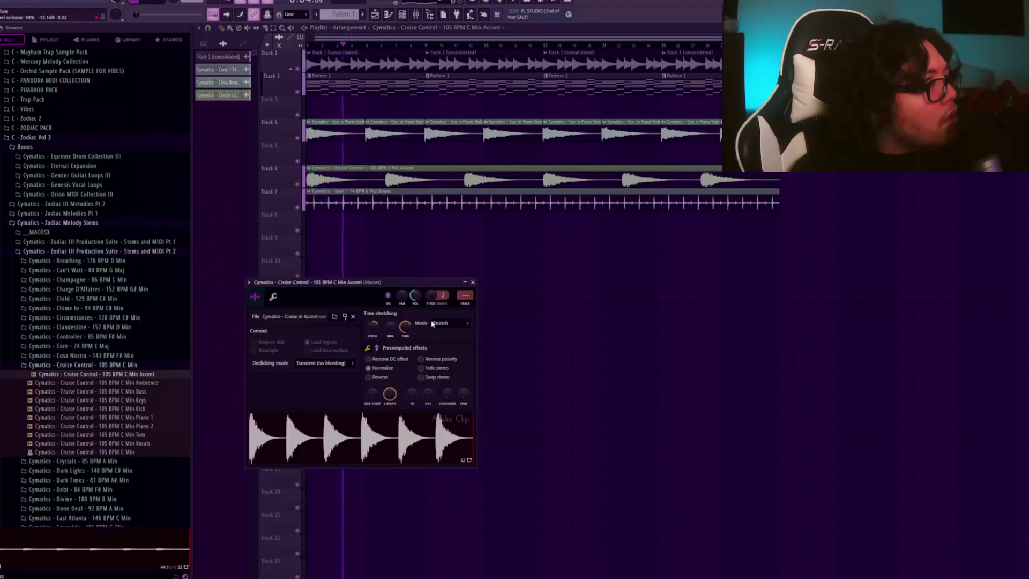
key(ctrl+l)
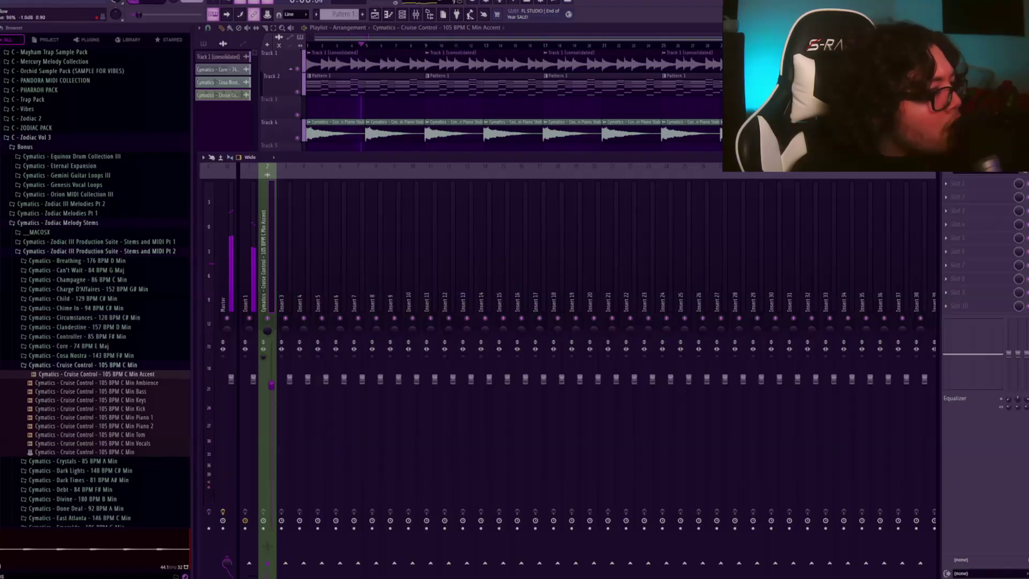
key(F9)
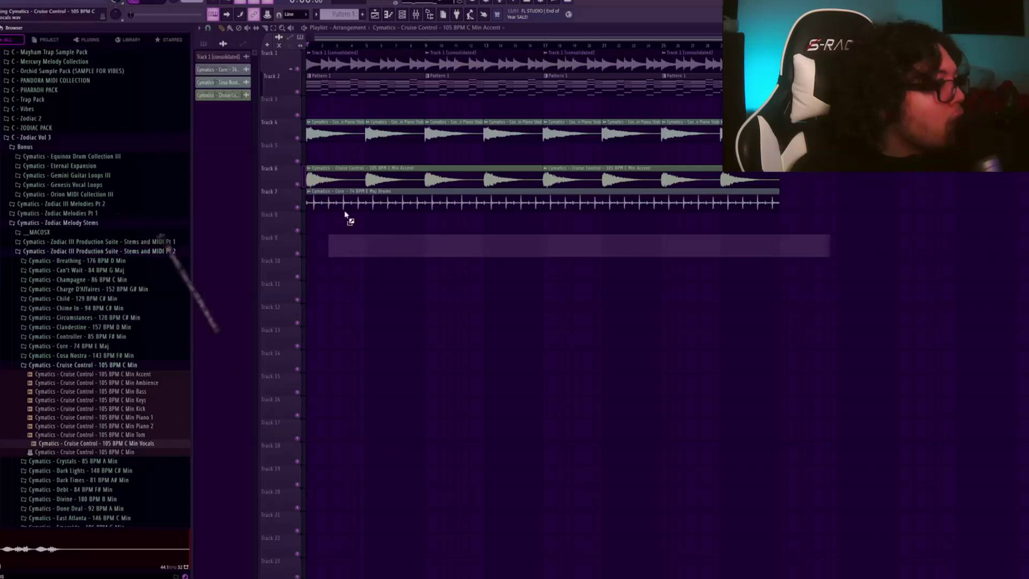
- Put the Cruise Control Vocals on Track 5 and repeat the clip further along the track
drag(146, 441, 316, 153)
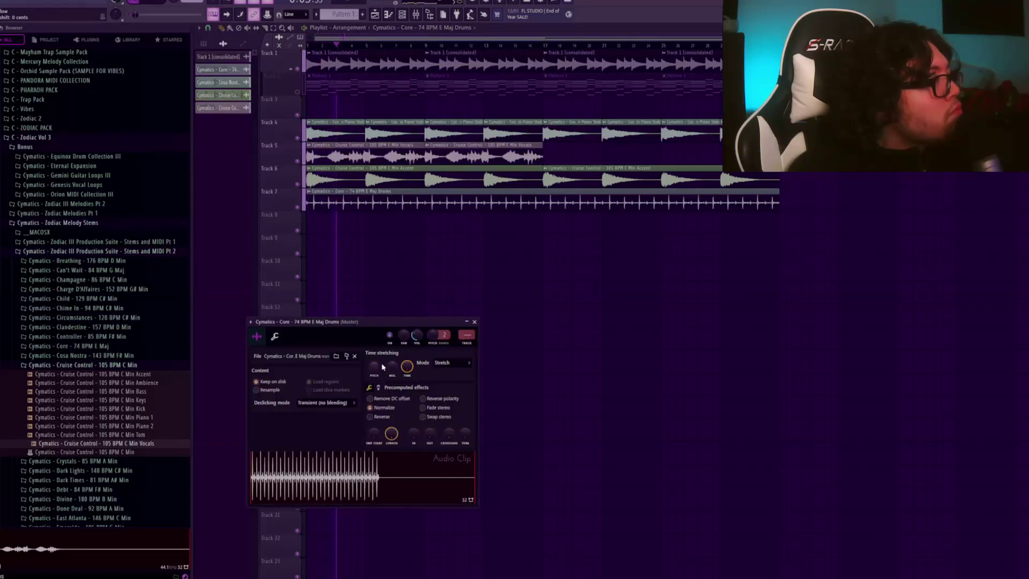
click(474, 322)
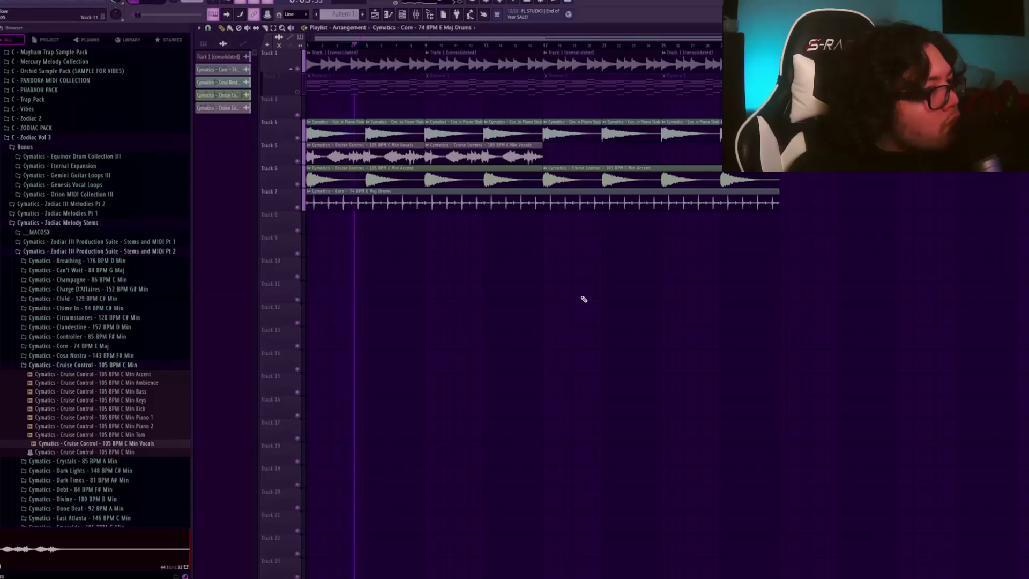
click(482, 156)
click(555, 160)
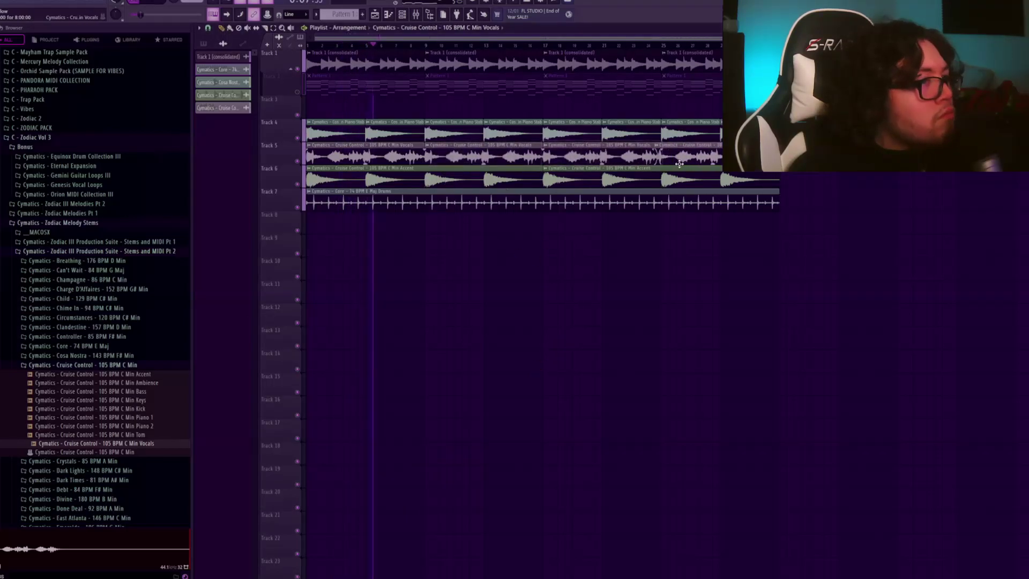
click(675, 155)
click(362, 14)
- Check the Analog Lab V notes, then open the bass vanilla notes and channel settings in Pattern 2
key(F7)
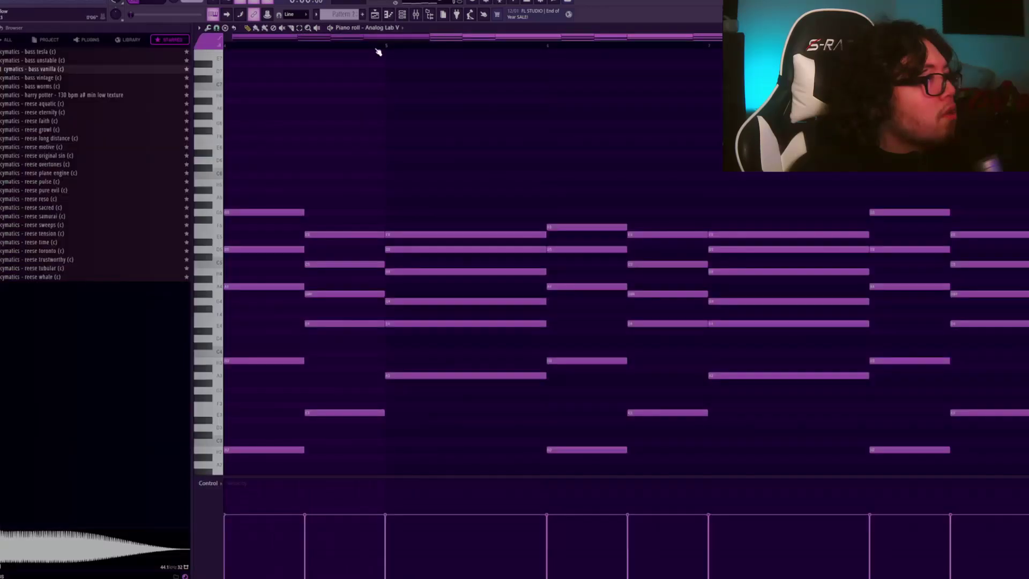
drag(349, 371, 251, 254)
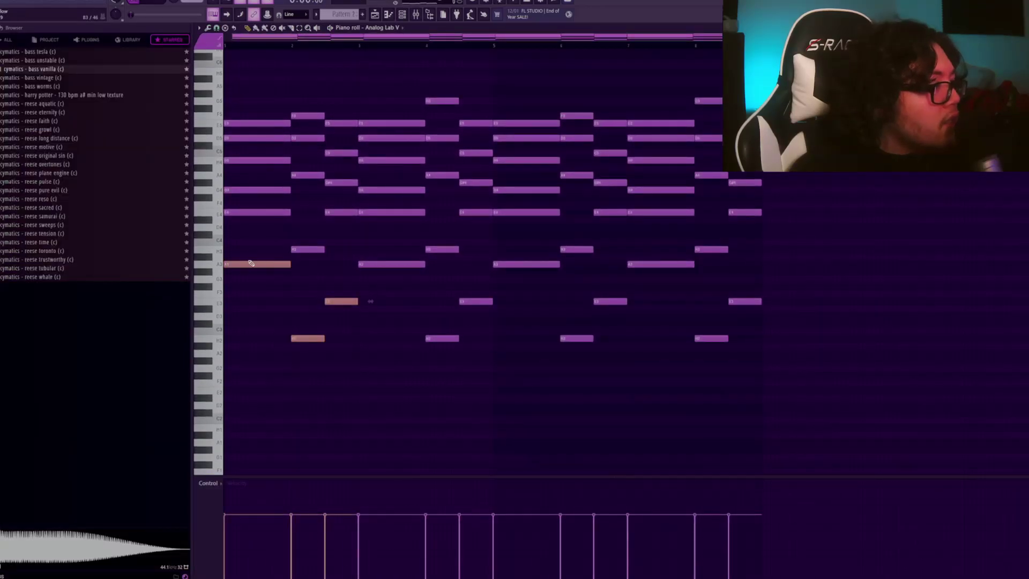
key(F5)
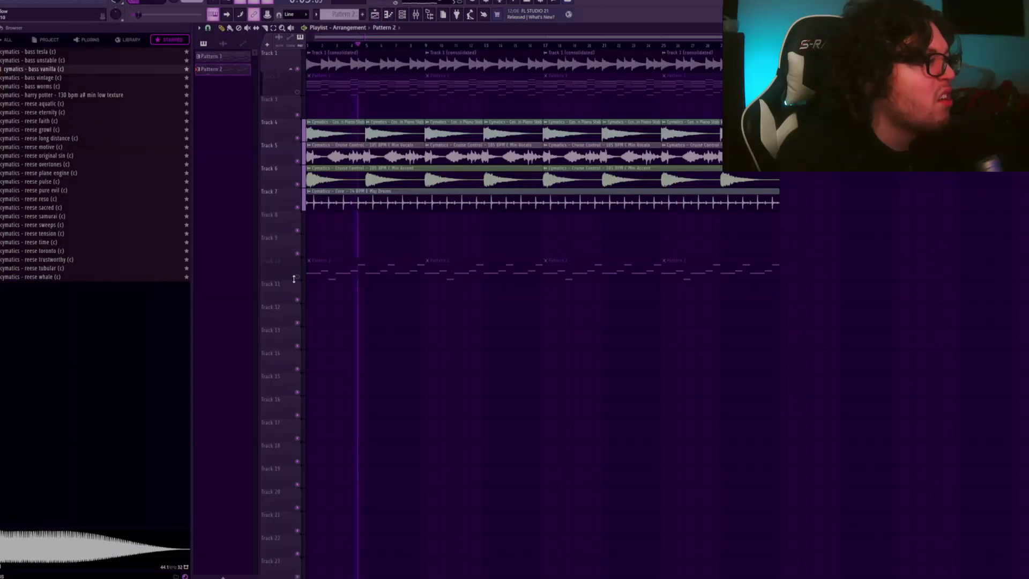
double_click(333, 268)
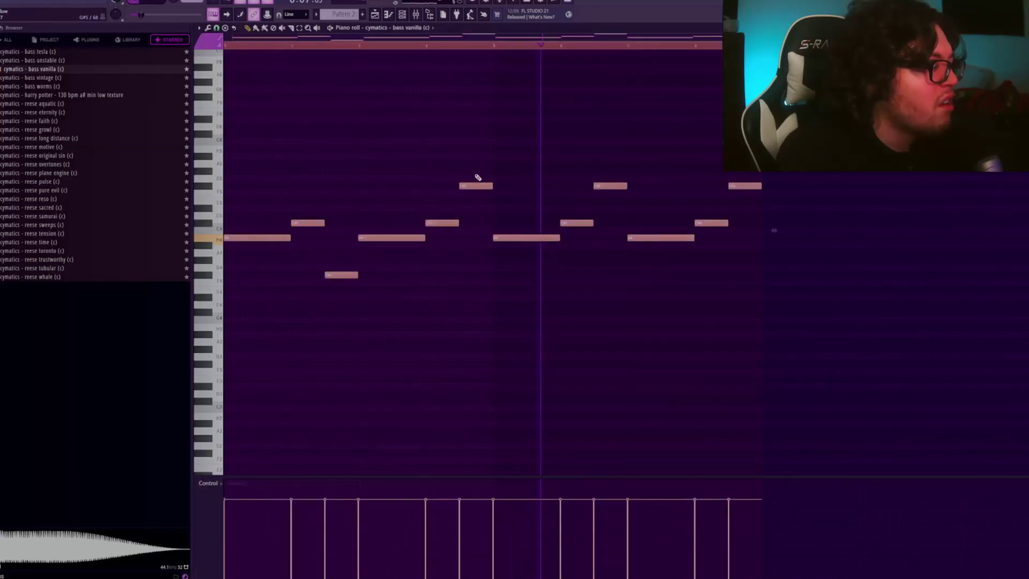
click(402, 14)
click(252, 59)
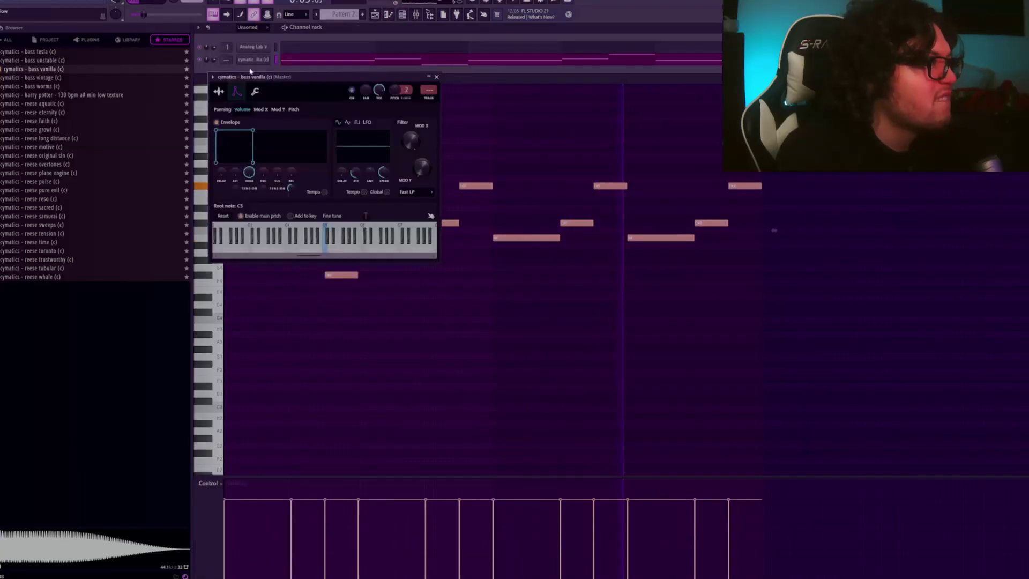
key(F7)
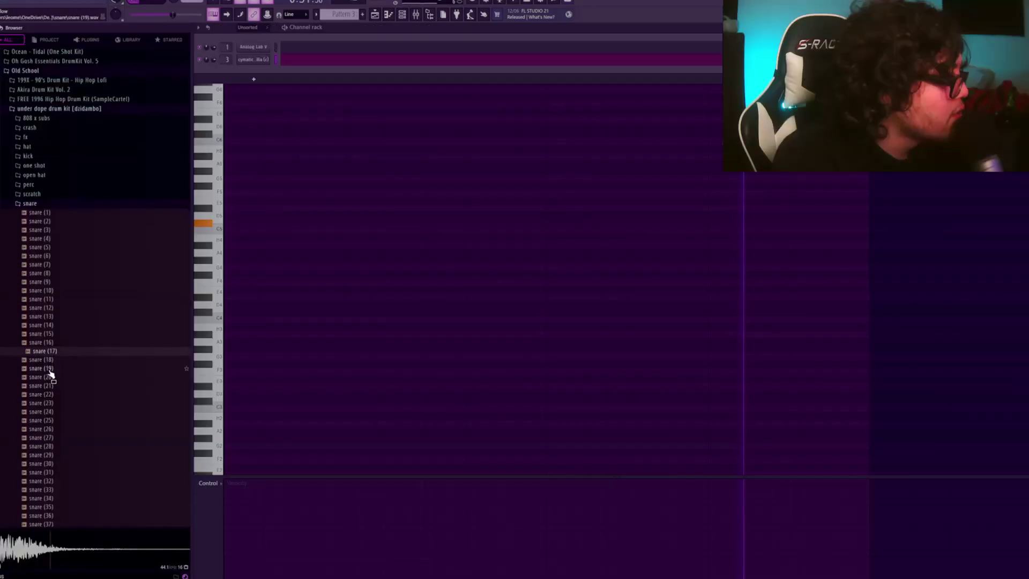
- Add snare (19) and scratch (6) channels, enable a snare (33) step, and fade out the scratch tail
drag(48, 370, 389, 27)
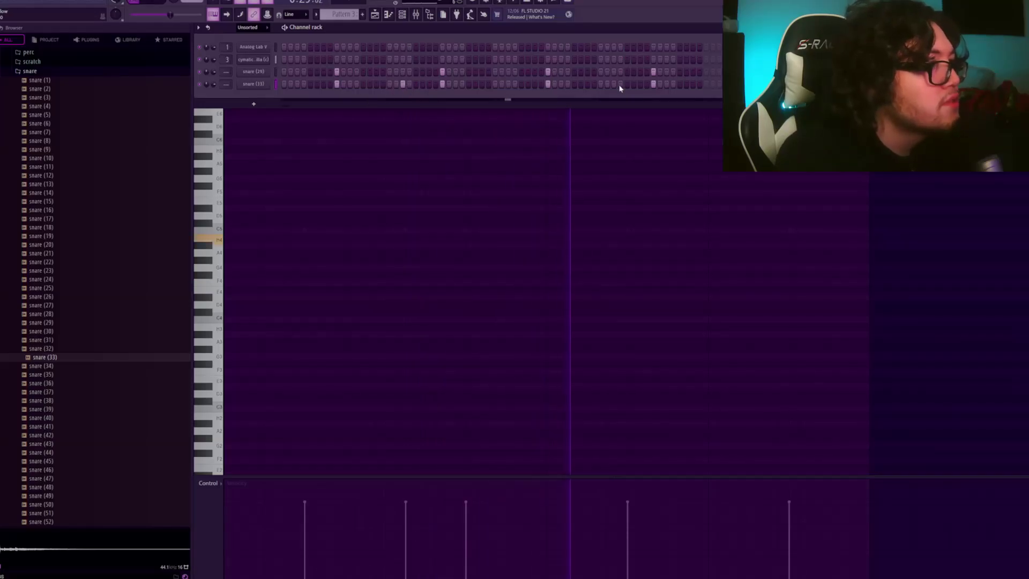
click(614, 85)
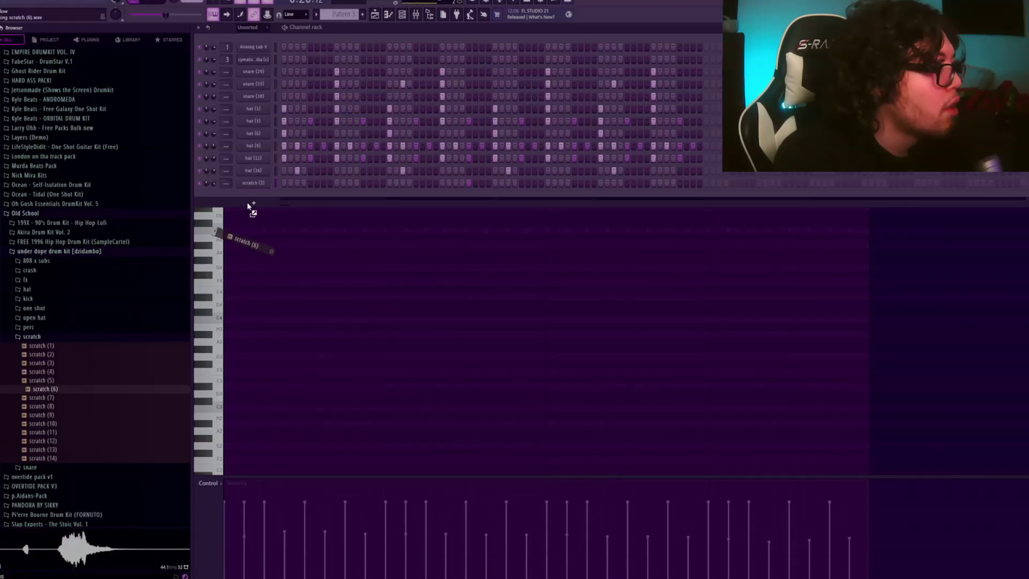
drag(248, 203, 254, 197)
drag(430, 218, 430, 198)
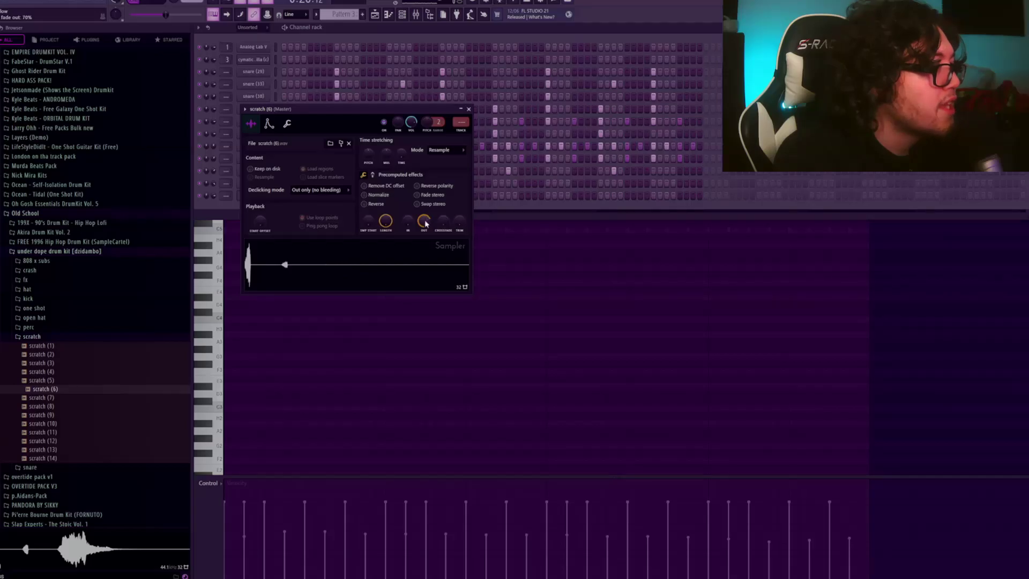
click(469, 108)
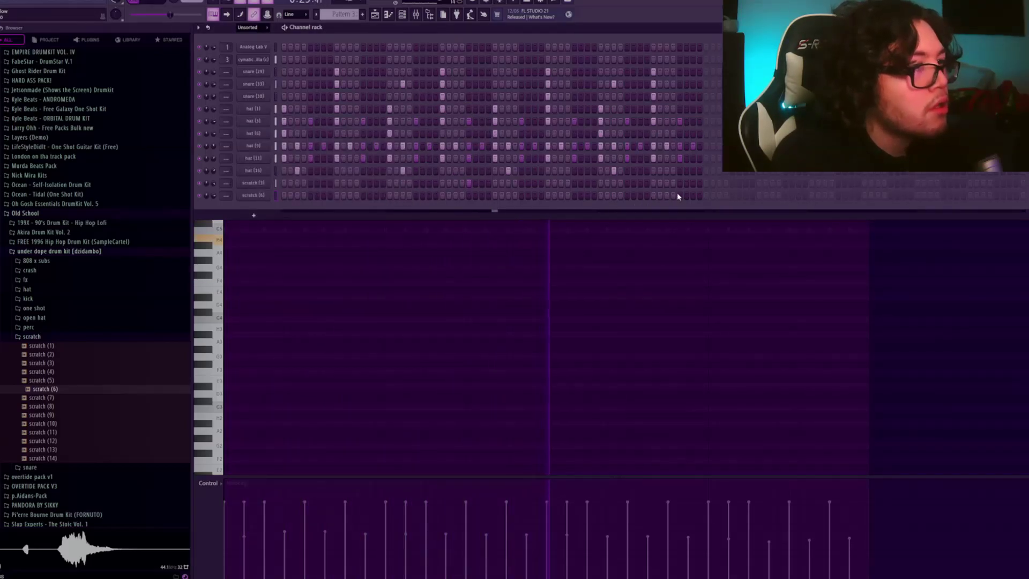
- Add perc (5) as a new channel and turn on a step in its row
click(54, 375)
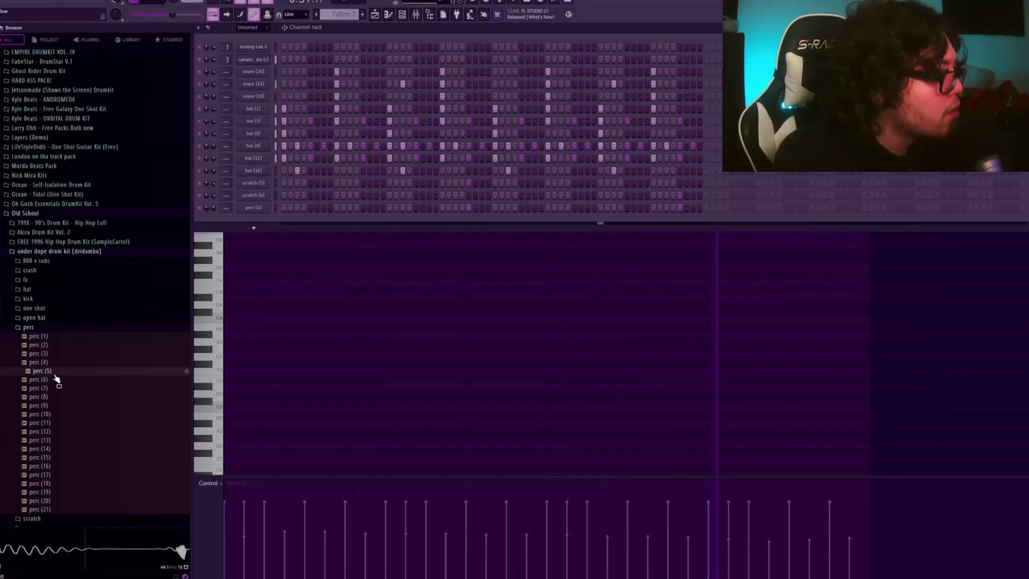
drag(59, 376, 434, 276)
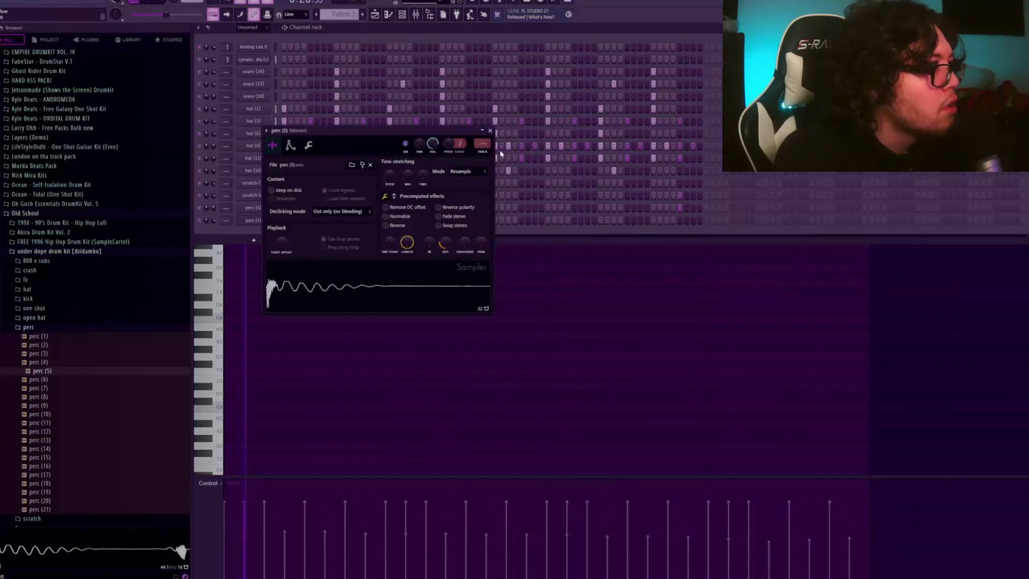
click(490, 130)
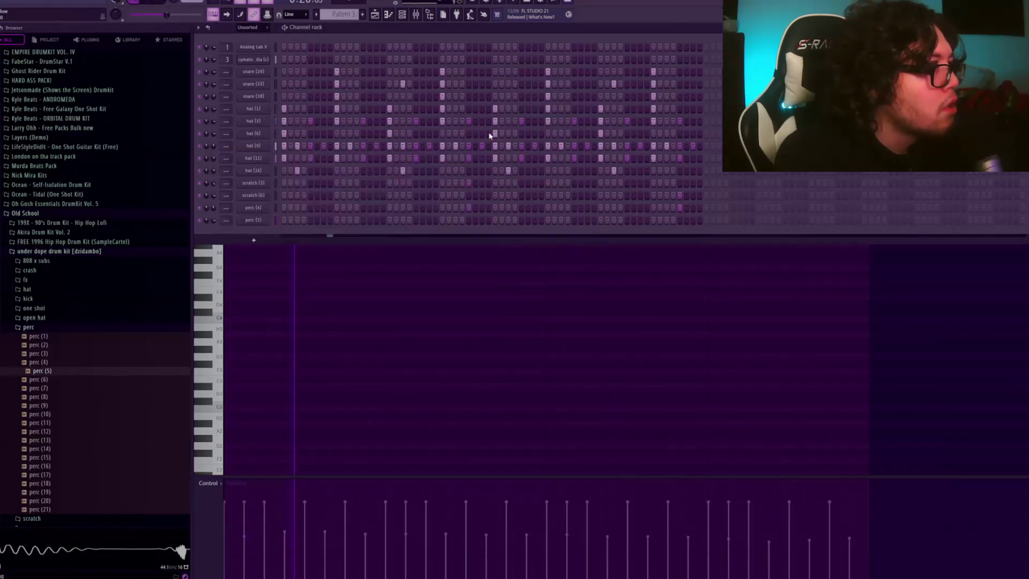
click(363, 221)
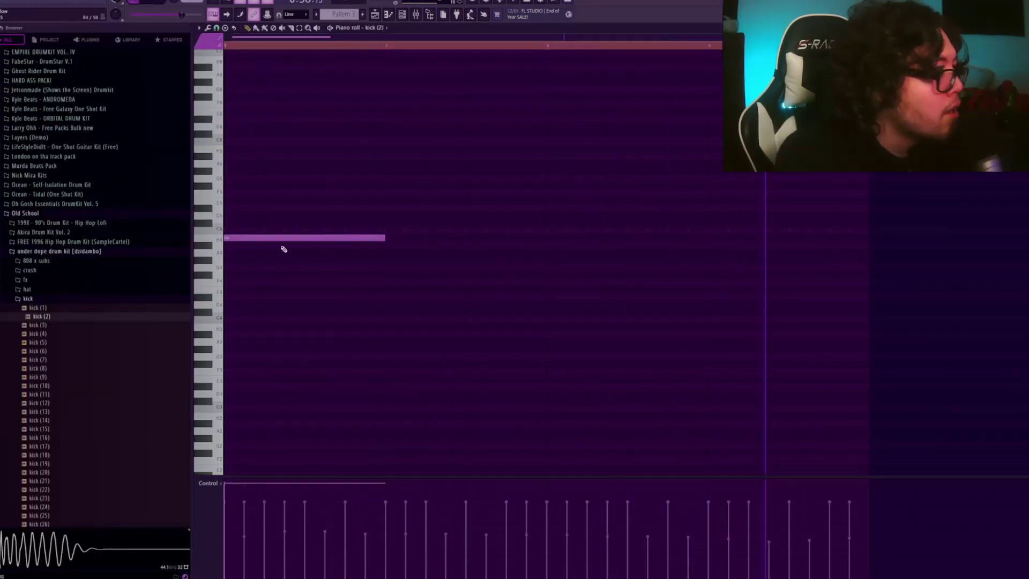
- Move the kick (2) note to C5, shorten it, and add four more short kick hits across the bar
drag(284, 238, 278, 230)
drag(384, 231, 233, 231)
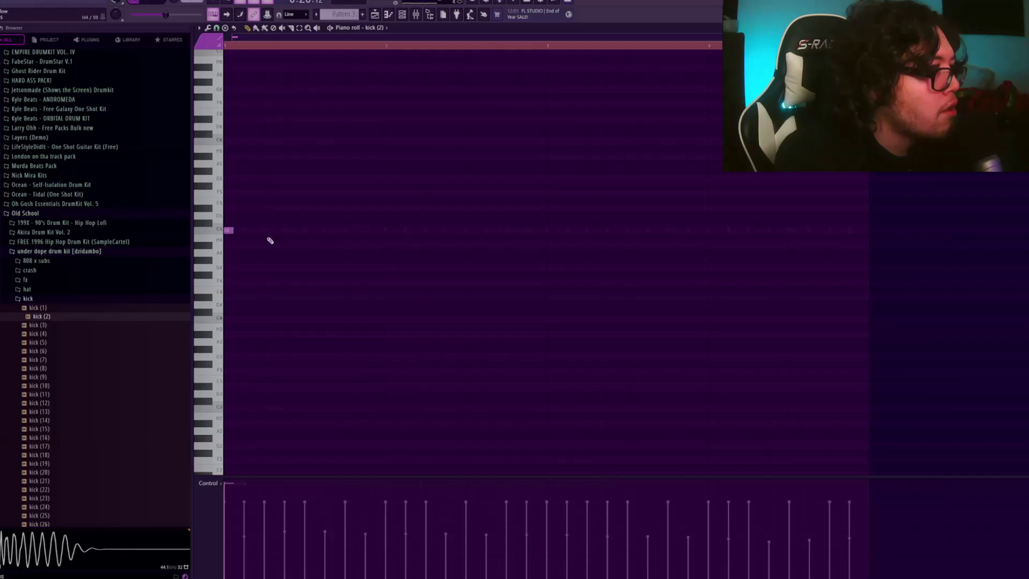
click(288, 230)
click(423, 230)
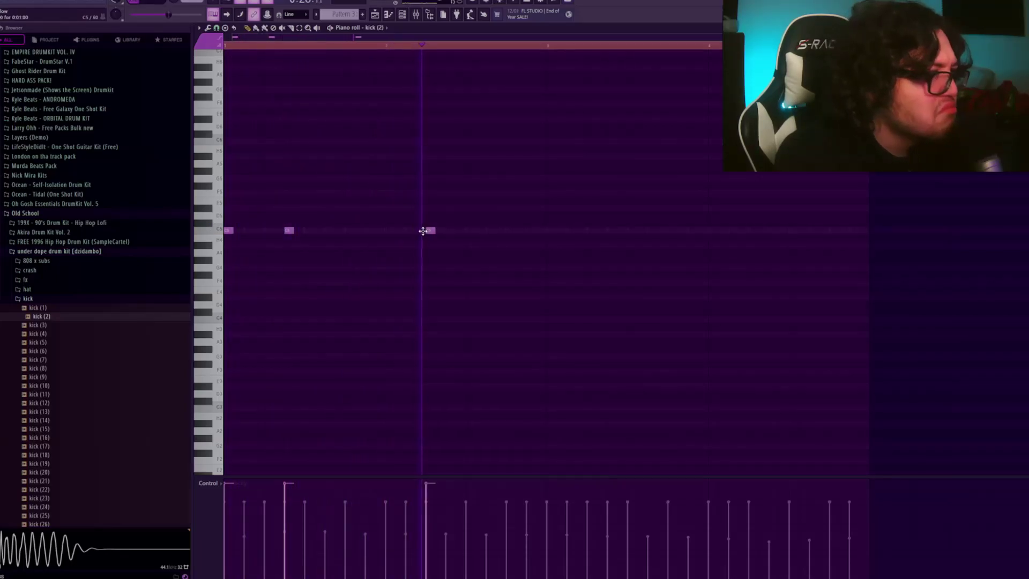
click(489, 230)
click(551, 230)
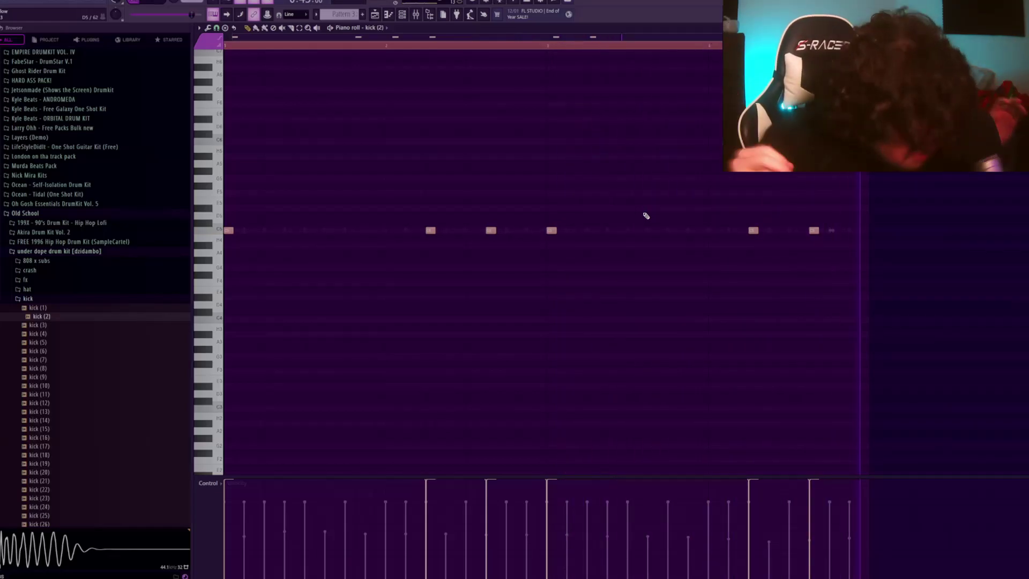
key(F5)
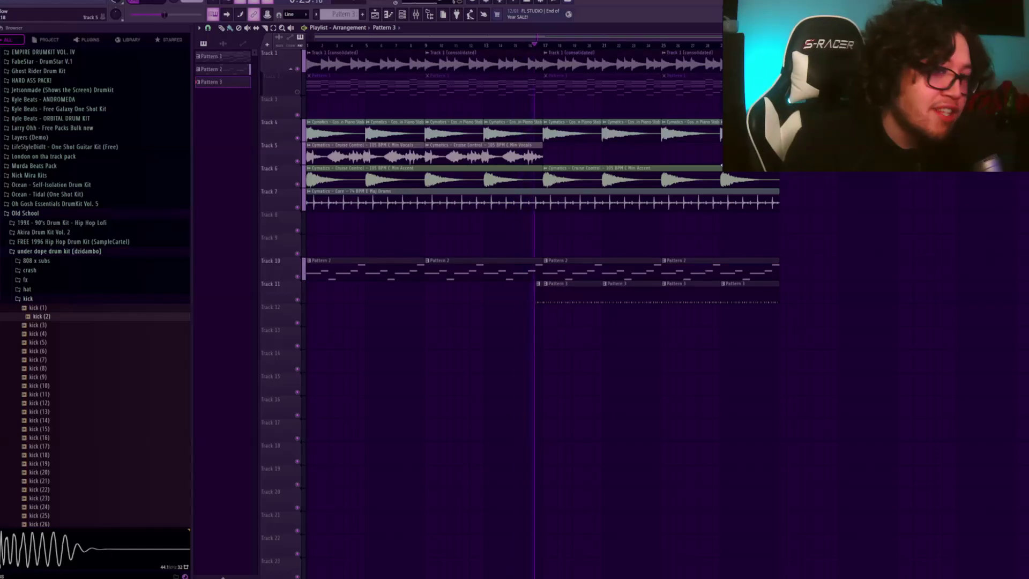
- Paint one more Cruise Control vocal clip near the end of Track 5
click(664, 156)
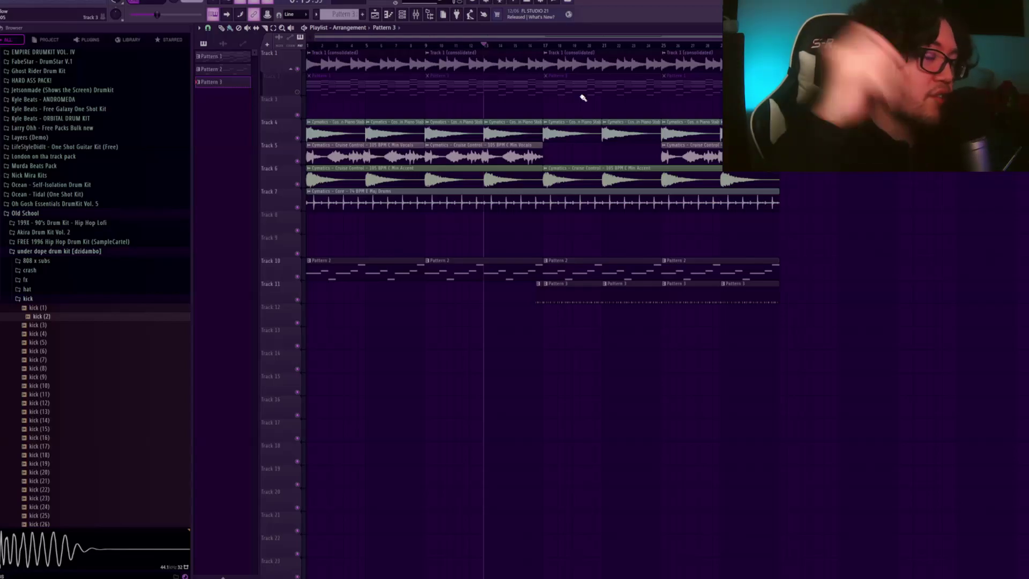
- Collapse the kick, under dope drum kit and Old School folders, then open a contest MIDI pattern
key(F7)
click(57, 299)
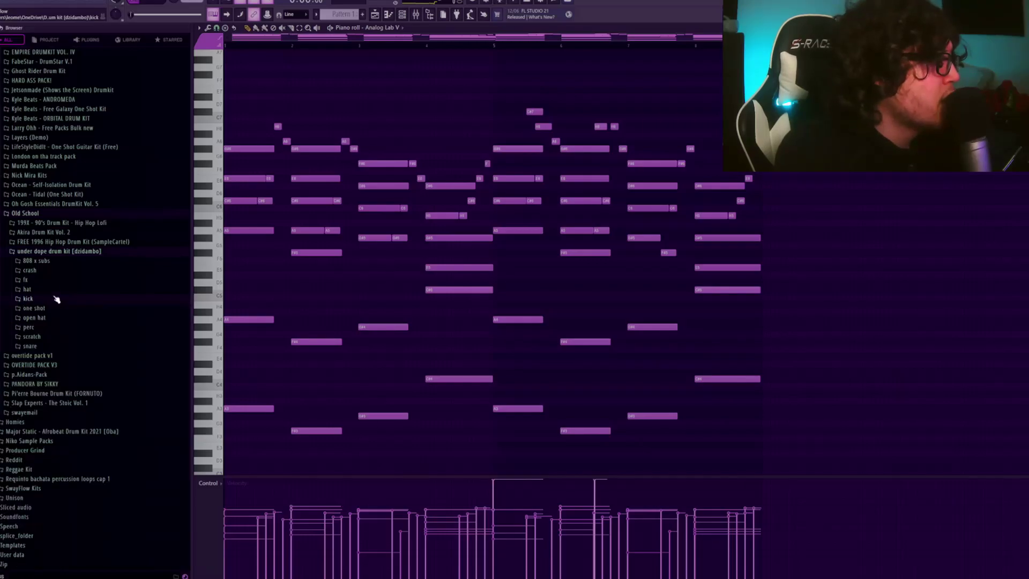
click(59, 251)
click(60, 301)
key(F5)
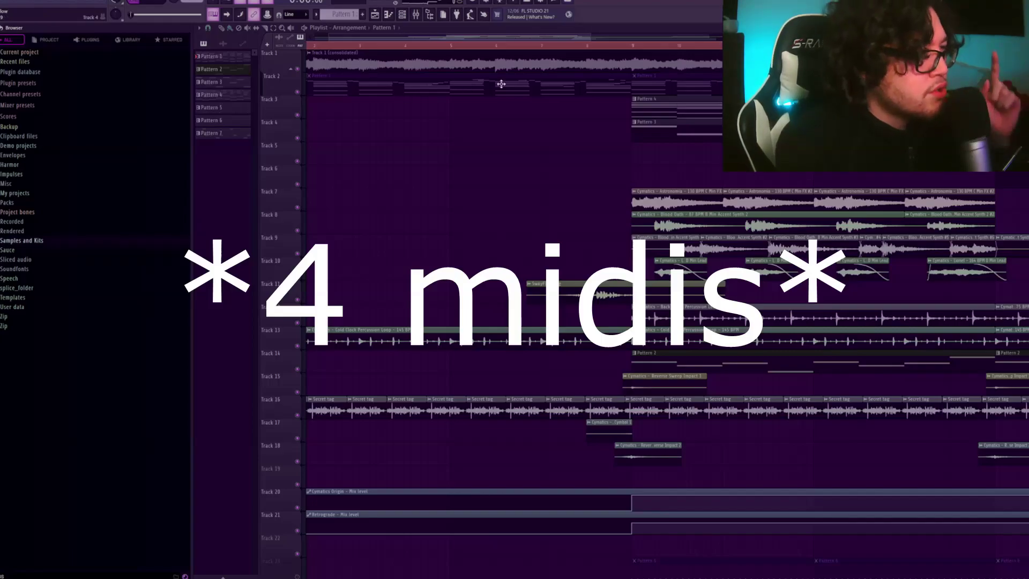
double_click(427, 89)
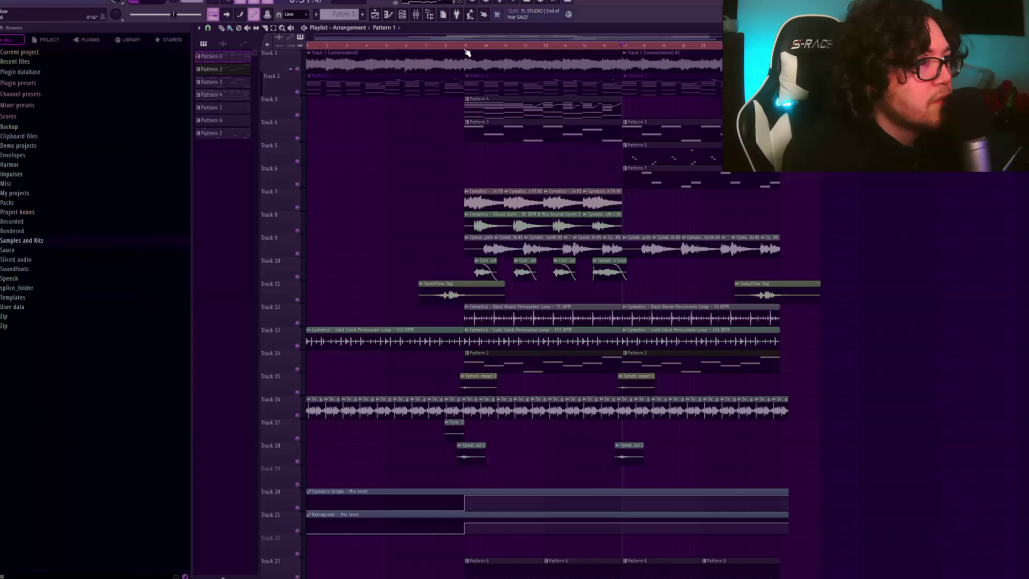
click(467, 48)
- Zoom the Playlist in and out while the contest arrangement plays from bar 9
scroll(568, 139, down, 1)
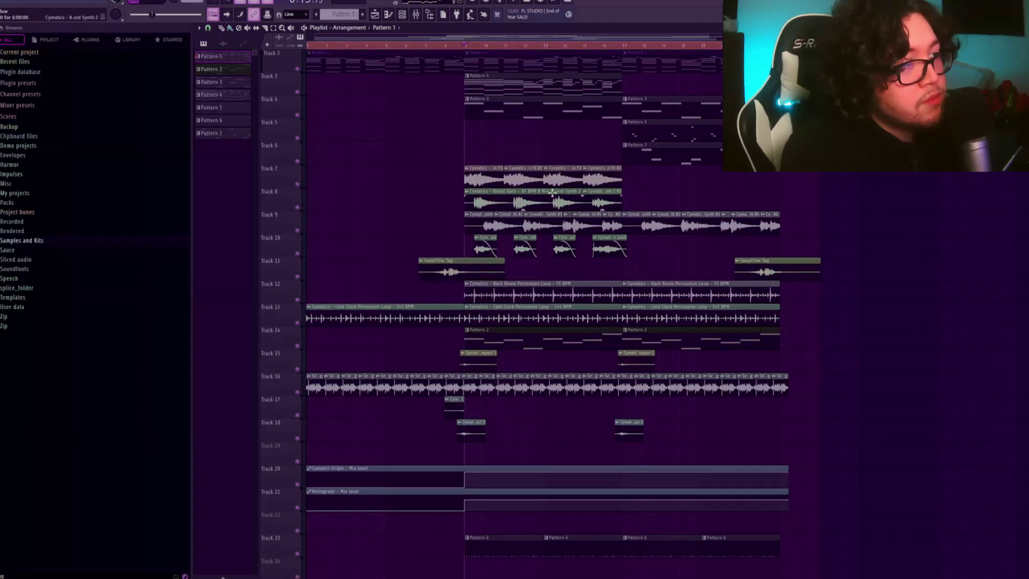
scroll(503, 46, up, 1)
scroll(503, 46, up, 2)
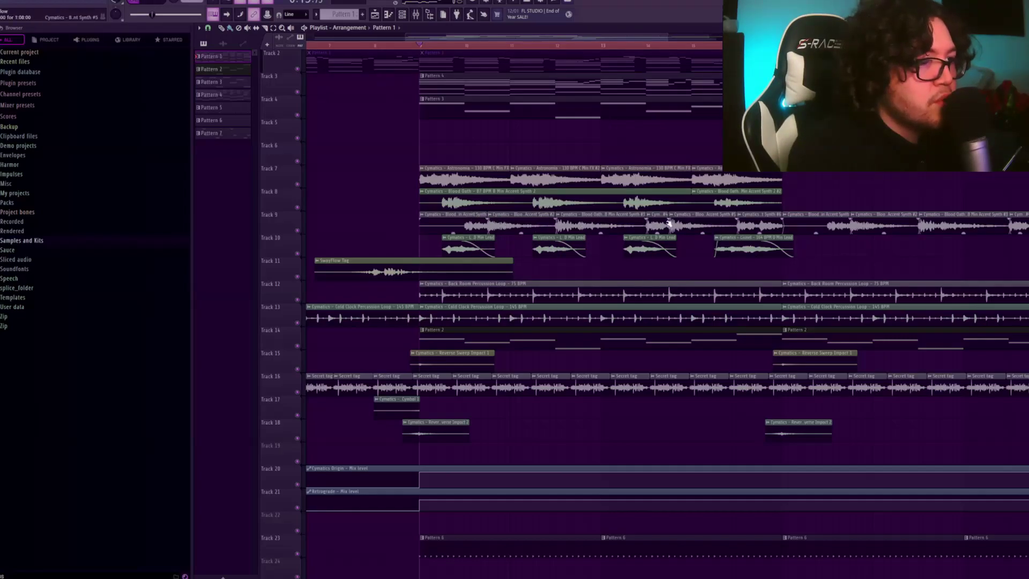
scroll(890, 345, down, 3)
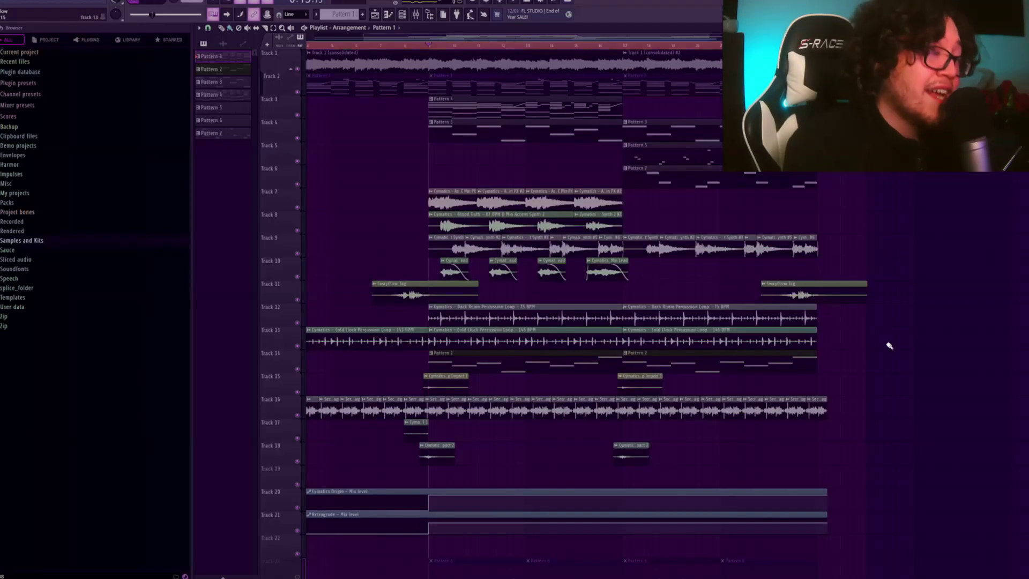